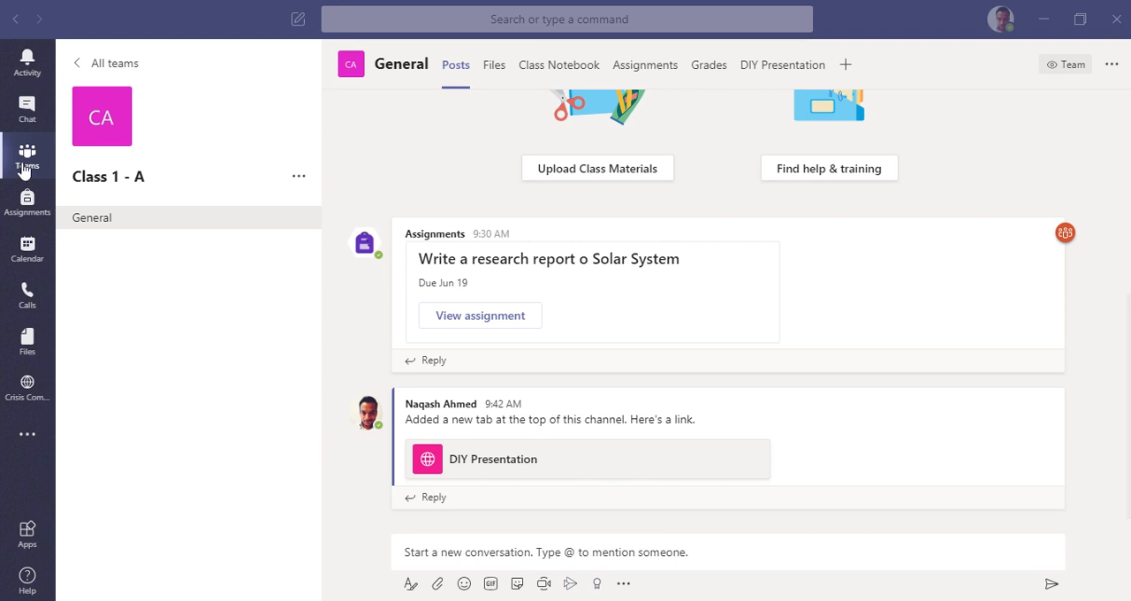
Step: Open the Class 1 - A team and review the General channel's posts, files and class notebook
click(78, 63)
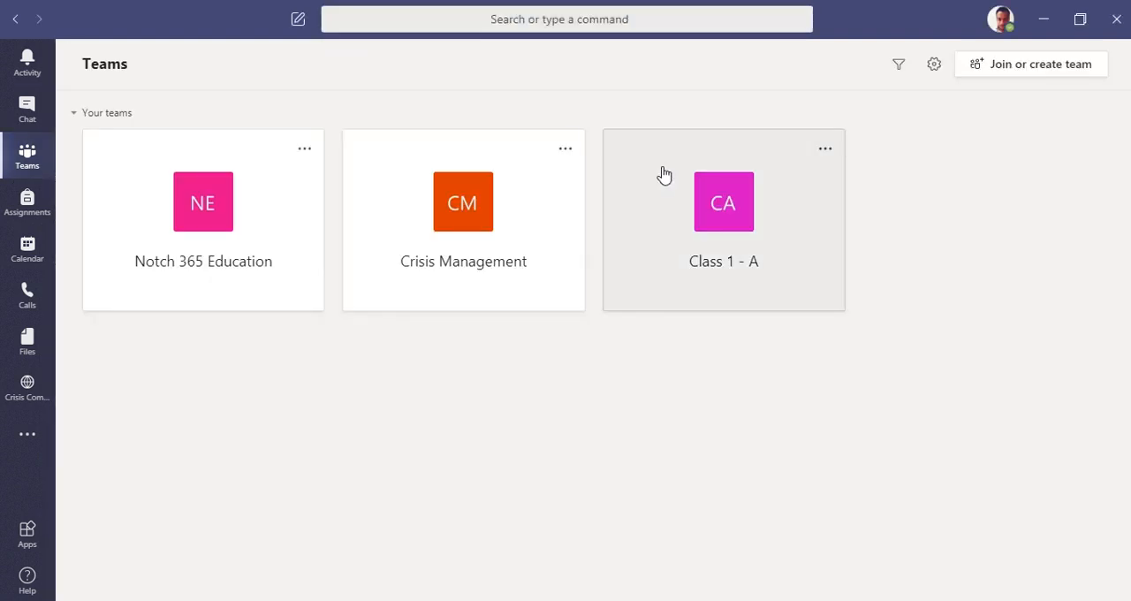
click(742, 282)
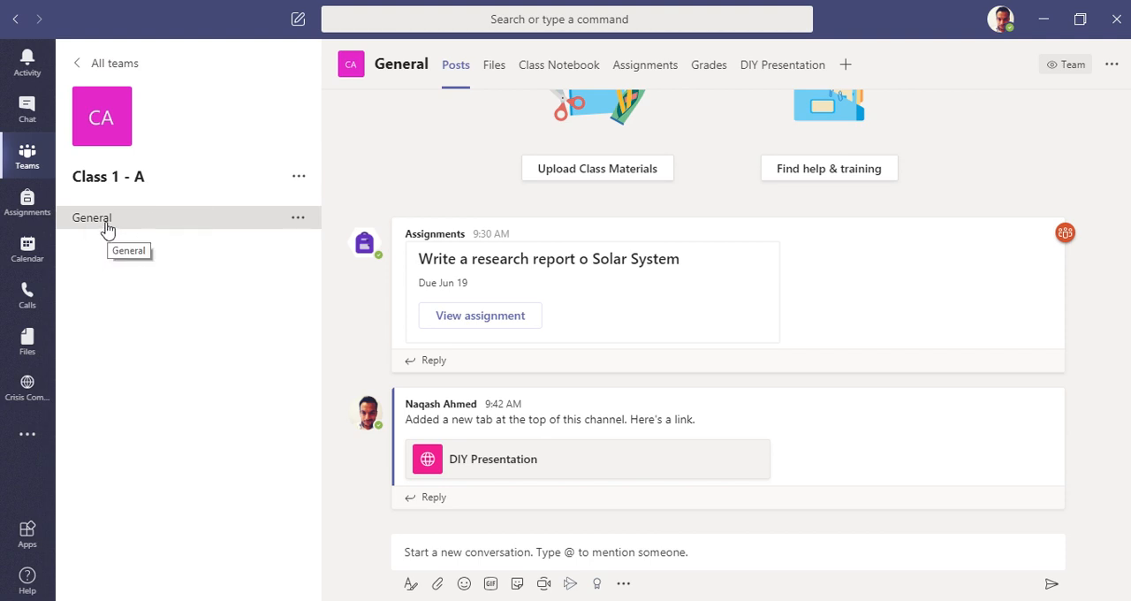
scroll(565, 265, up, 3)
scroll(462, 147, down, 3)
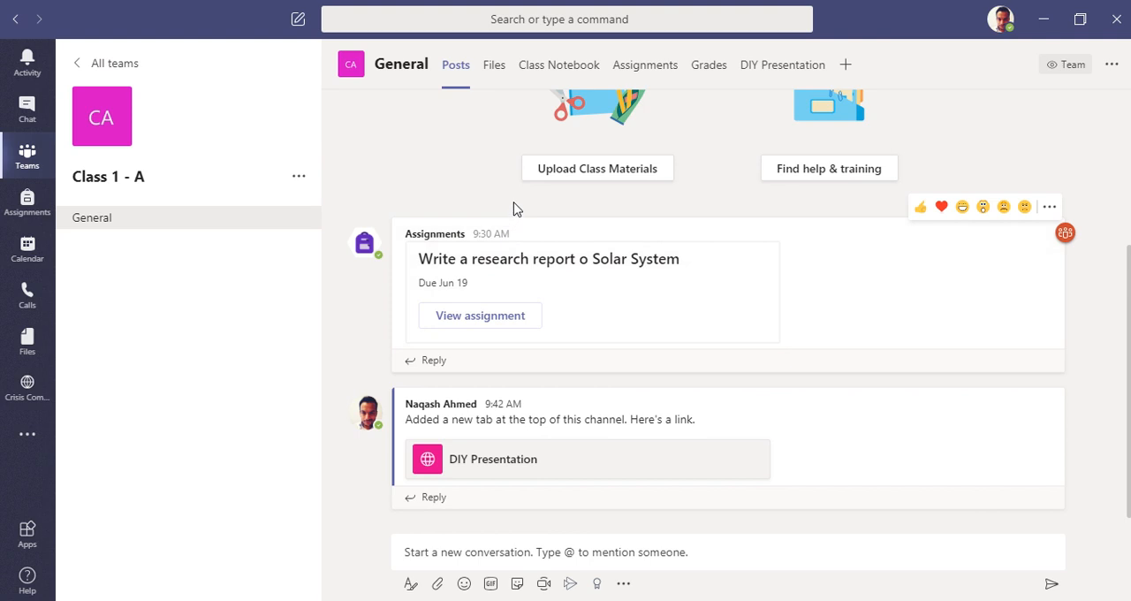
scroll(1032, 468, up, 3)
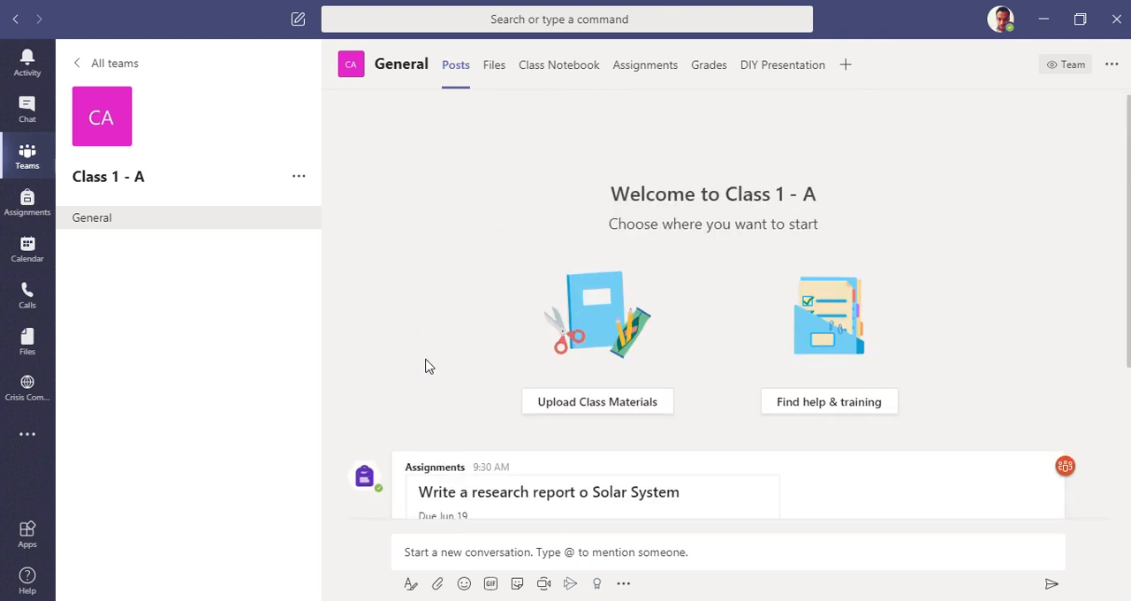
scroll(442, 364, down, 3)
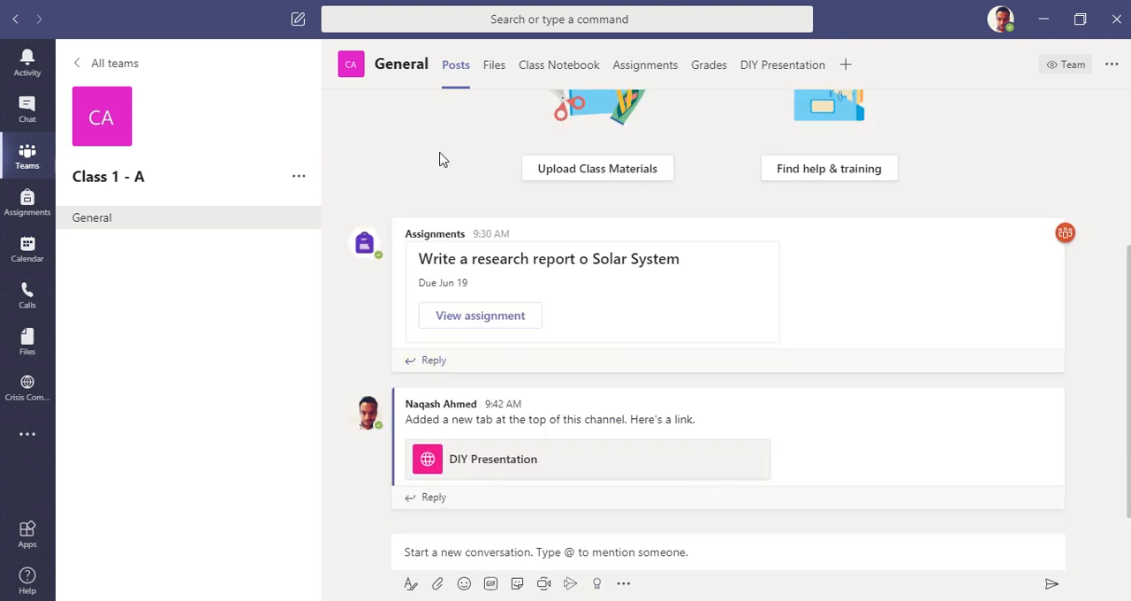
click(492, 71)
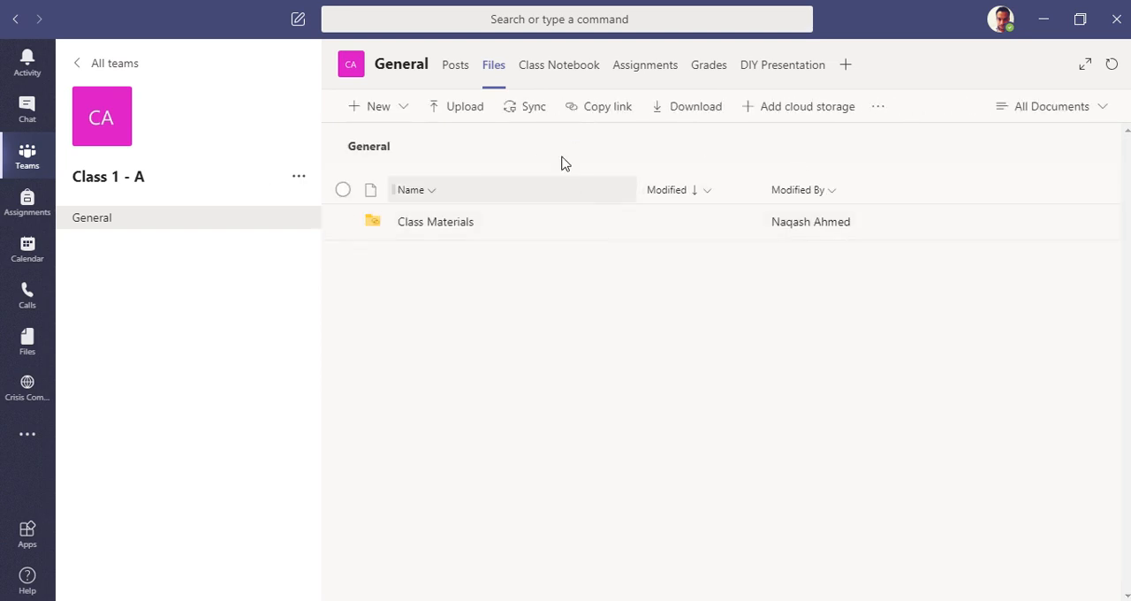
click(563, 77)
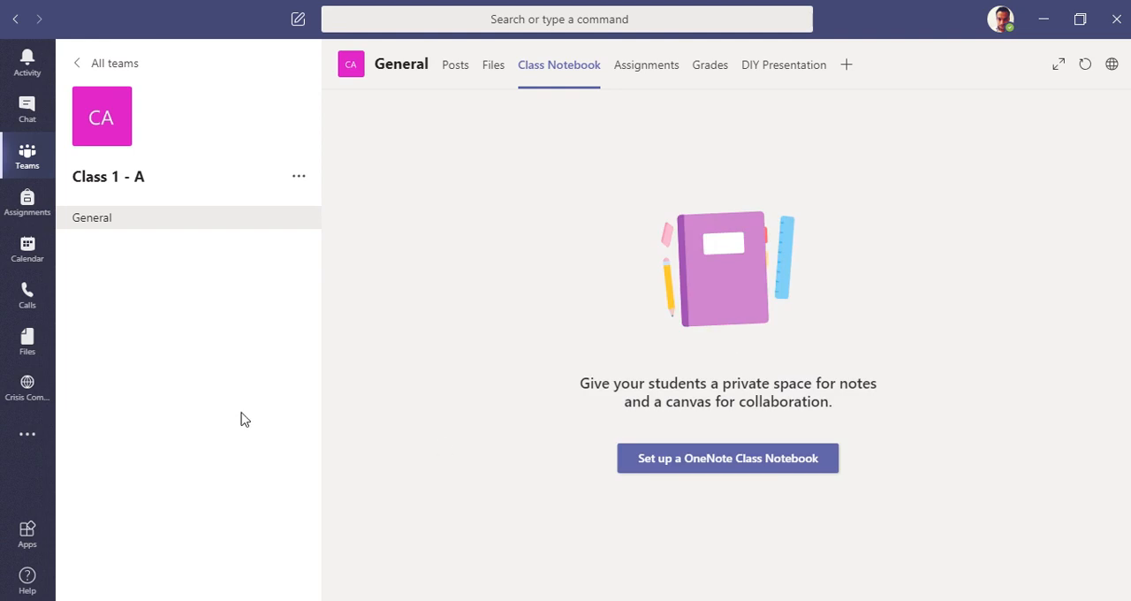
Step: Find the OneNote app among the additional Teams apps and open it
click(28, 436)
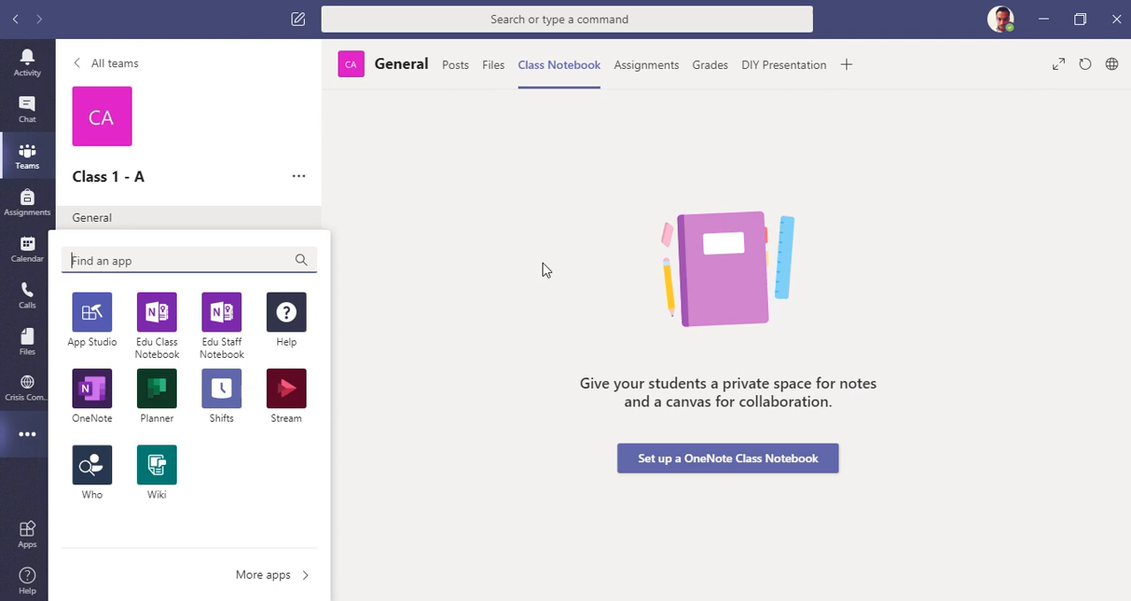
click(196, 252)
text(onen)
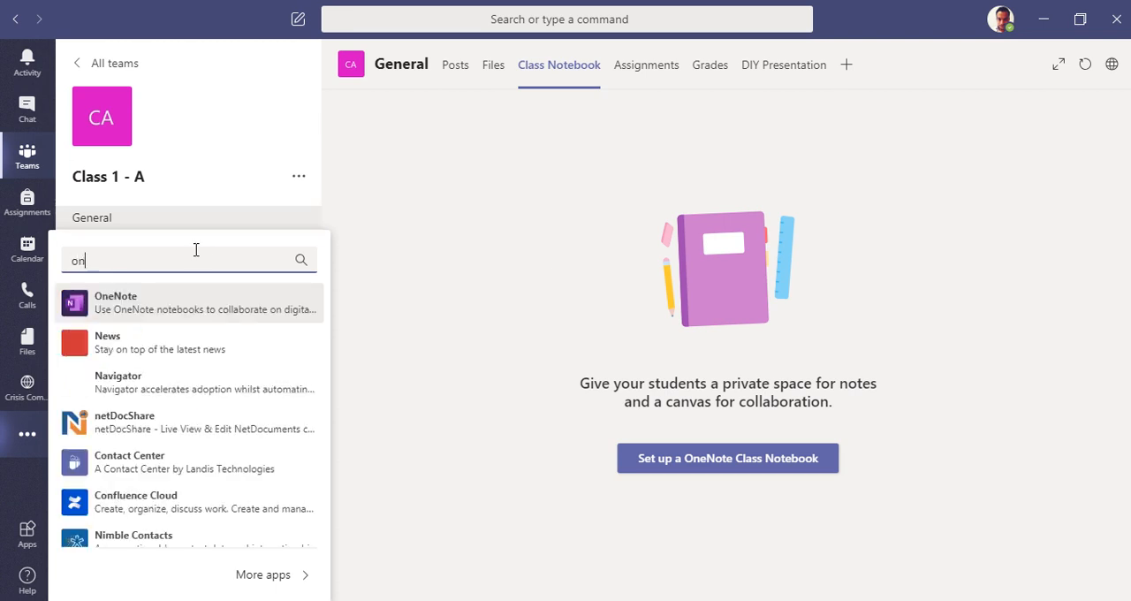
click(196, 309)
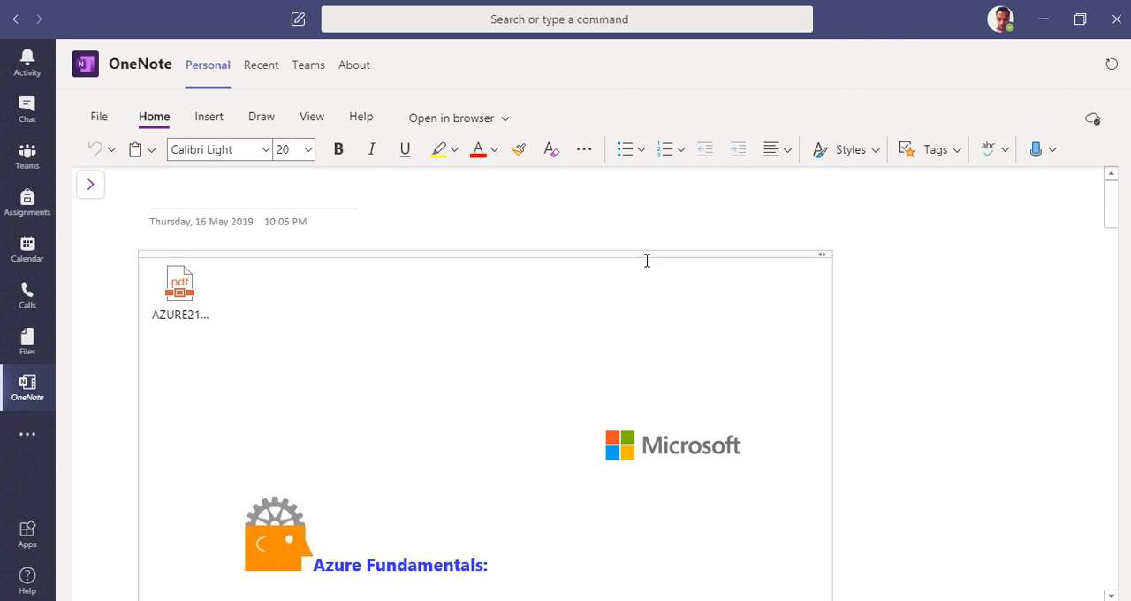
scroll(828, 235, down, 10)
scroll(760, 359, up, 10)
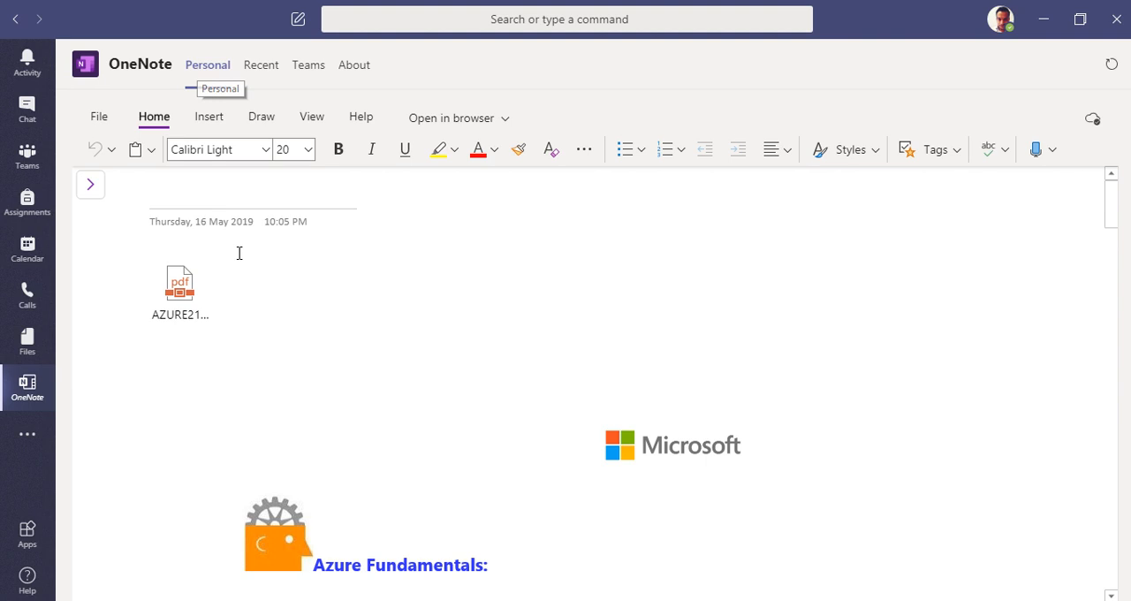
click(104, 116)
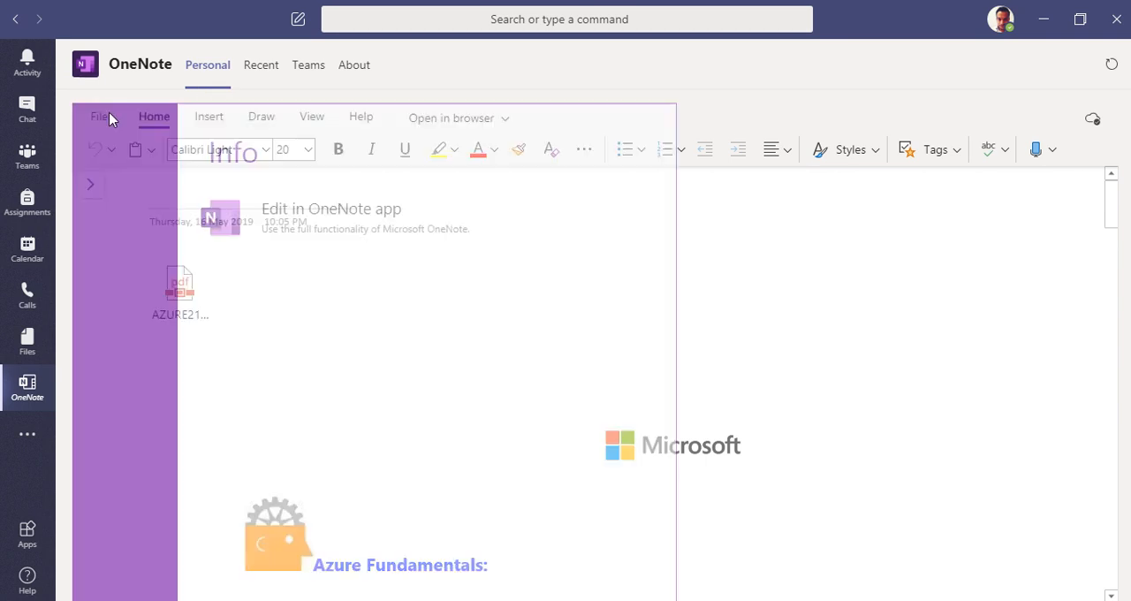
click(104, 150)
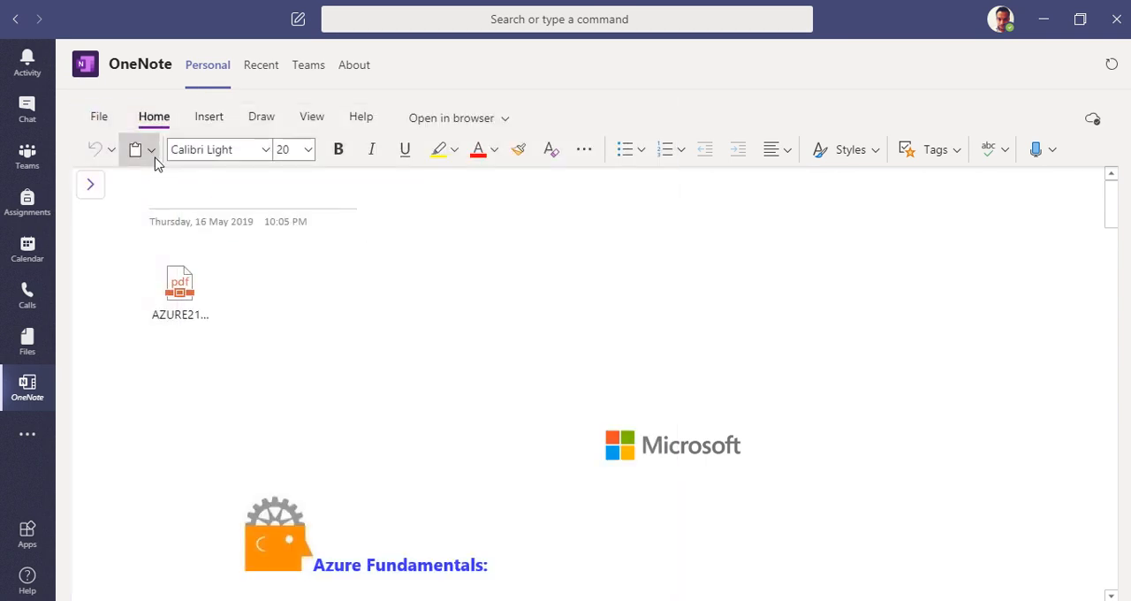
click(148, 152)
click(202, 126)
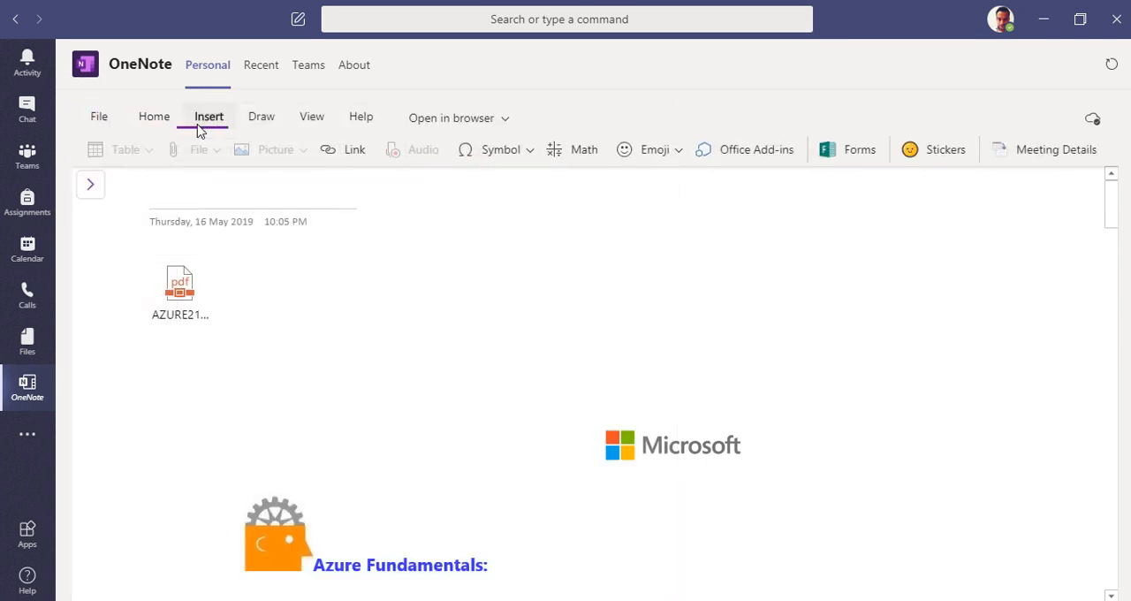
click(147, 122)
Step: Select the personal Notch 365 notebook in the notebook list and hide the navigation
click(91, 184)
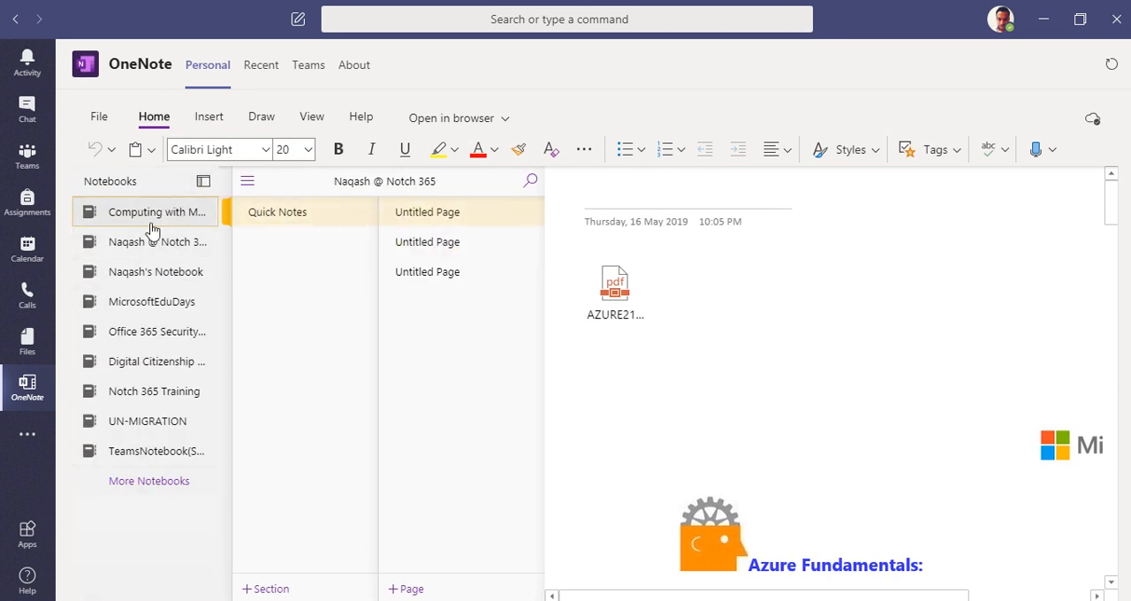
click(176, 246)
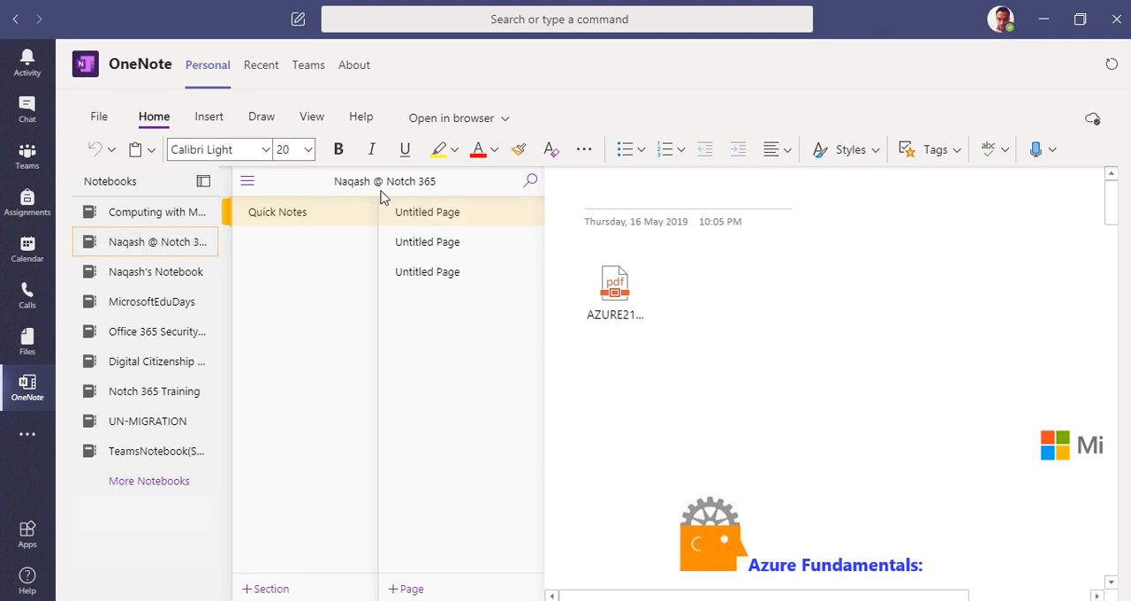
click(203, 182)
Step: Examine the Azure Virtual Networks practical exercises page, including its handwritten and highlighted annotations, and return to its beginning
scroll(328, 312, down, 10)
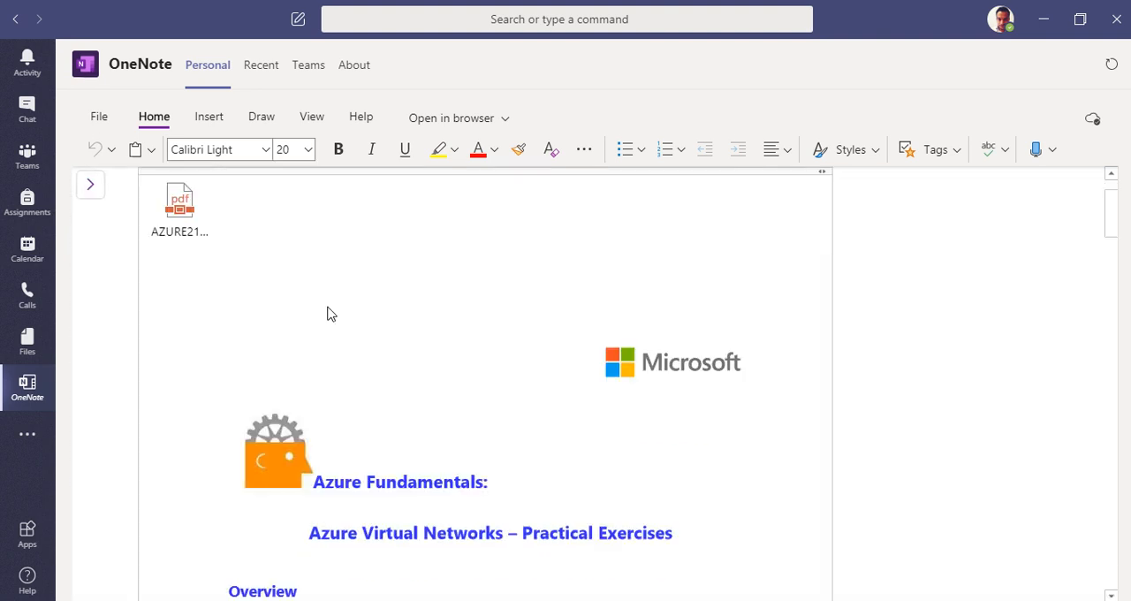
scroll(509, 425, down, 15)
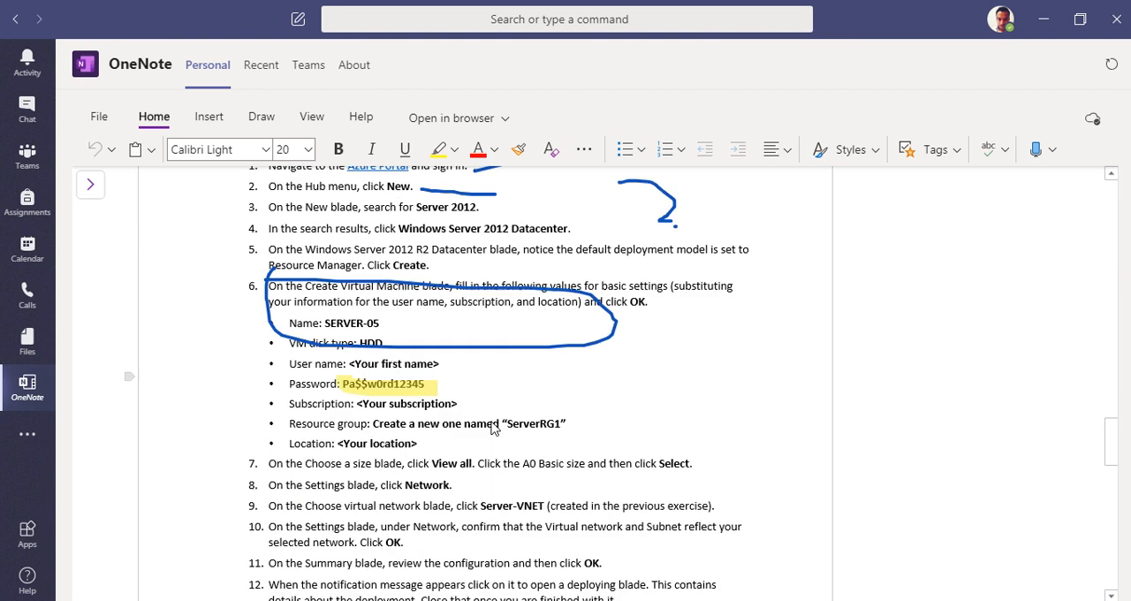
scroll(492, 426, up, 10)
scroll(421, 365, down, 5)
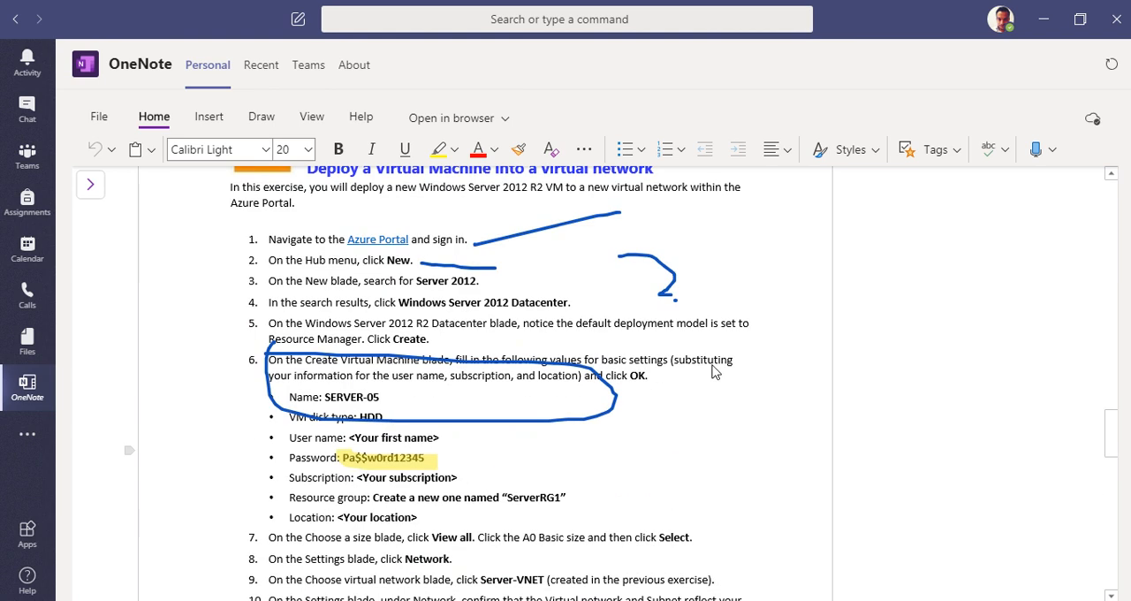
scroll(446, 369, up, 3)
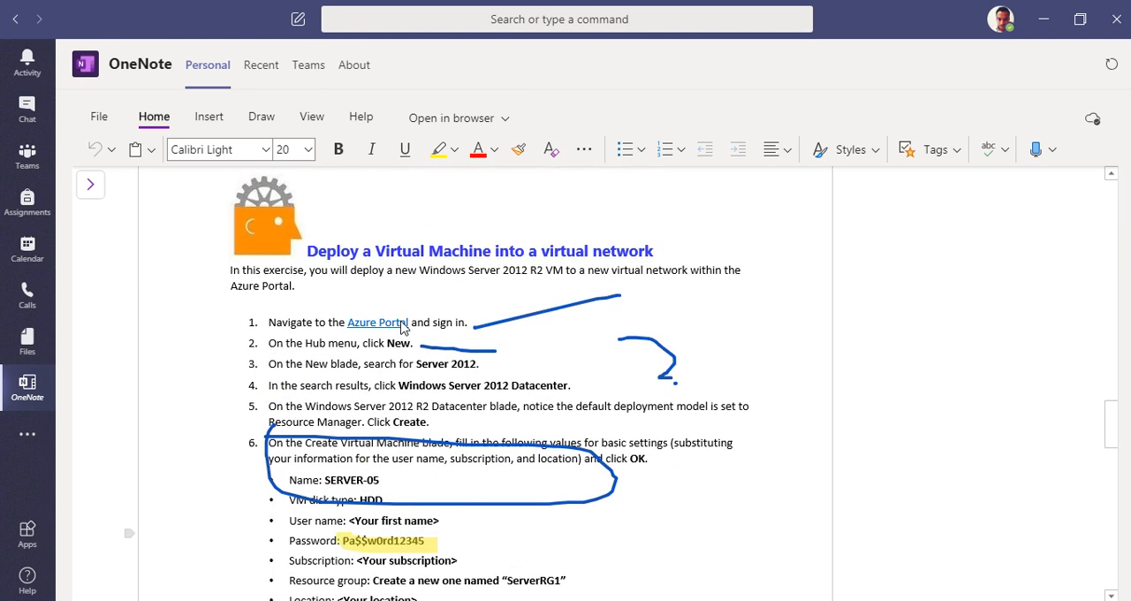
scroll(379, 295, up, 15)
scroll(378, 295, up, 5)
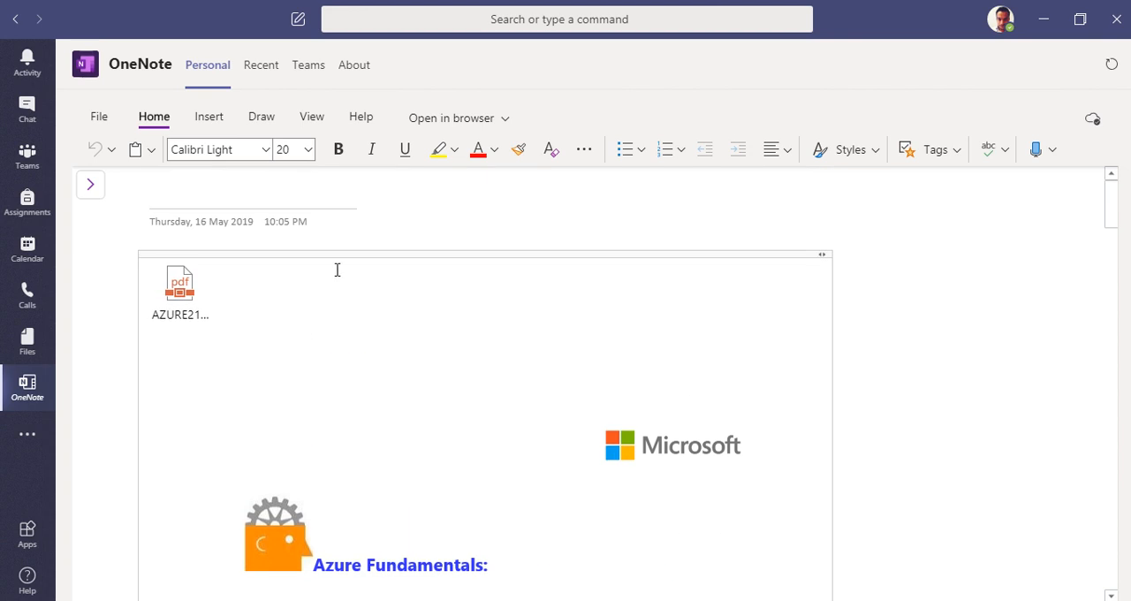
Step: Open the second untitled page of the Quick Notes section and place the cursor in its body for inserting content
click(206, 119)
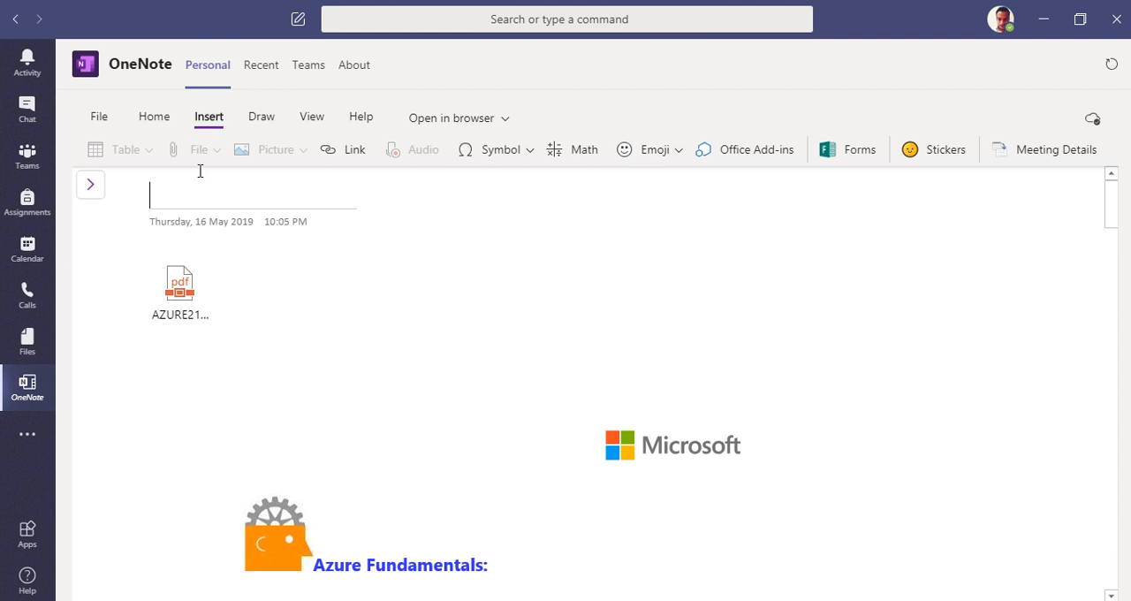
click(92, 189)
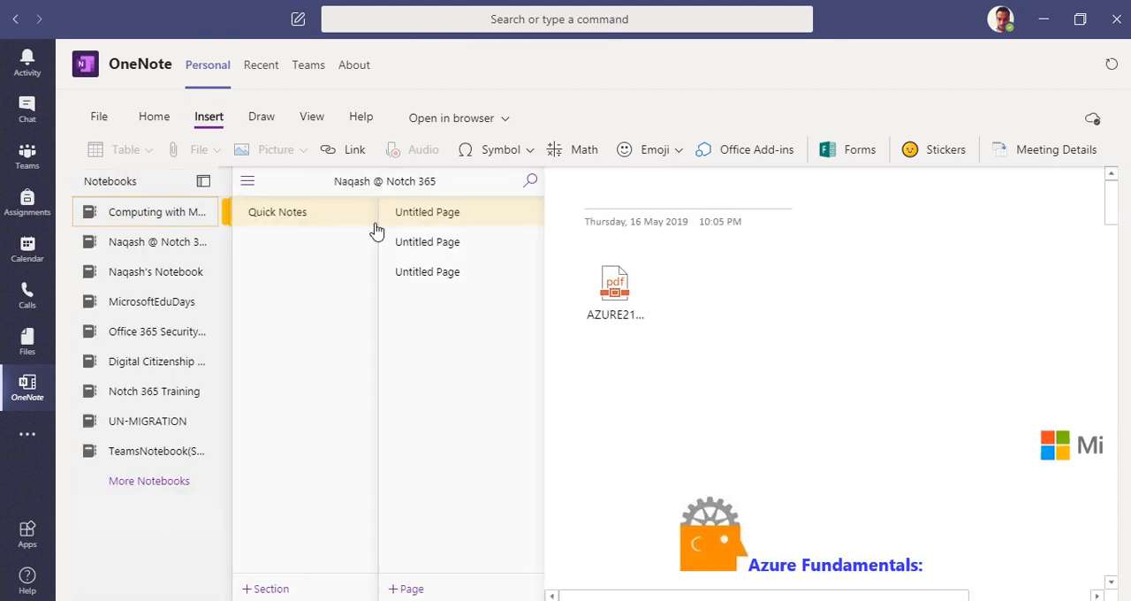
click(462, 241)
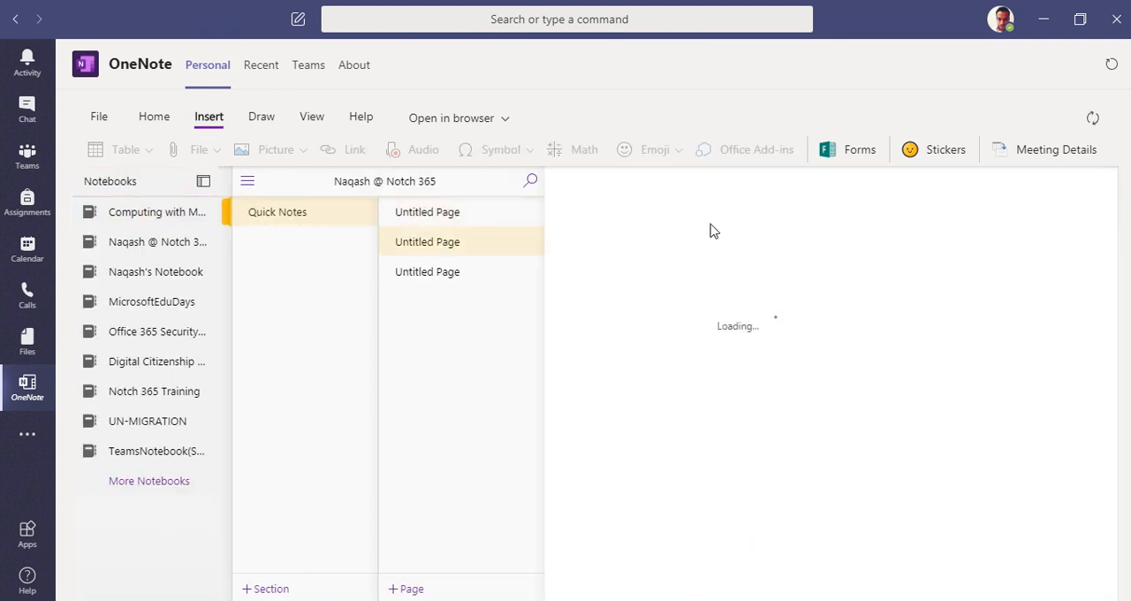
click(260, 117)
click(209, 118)
key(Return)
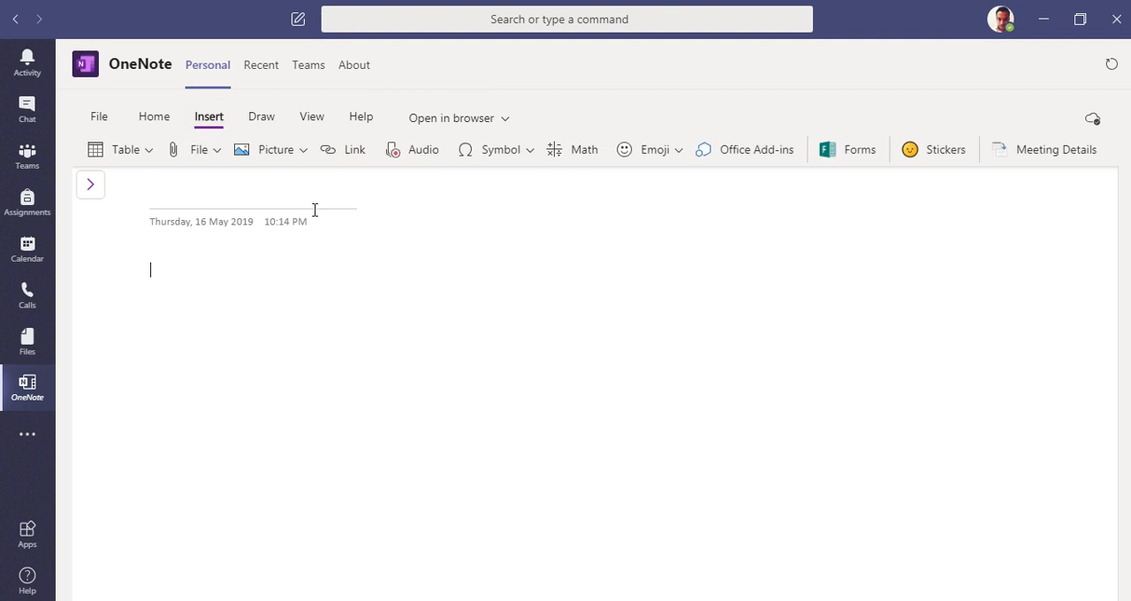
Step: Insert the AZURE214_AzureFundamentals_AzureVMs practical exercises PDF into the page as a file printout
click(202, 161)
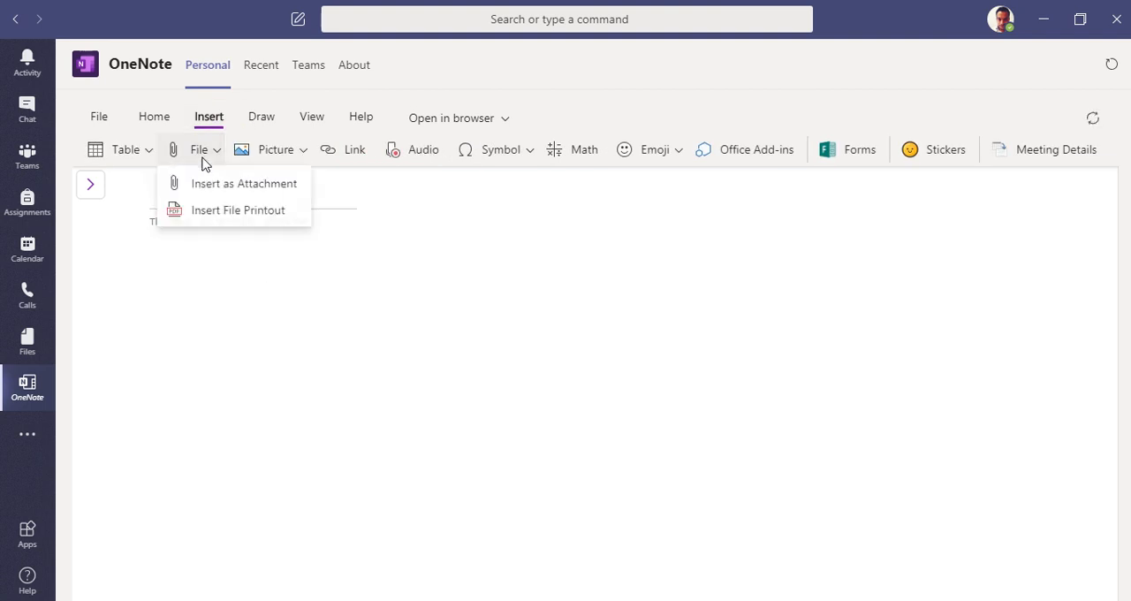
click(239, 212)
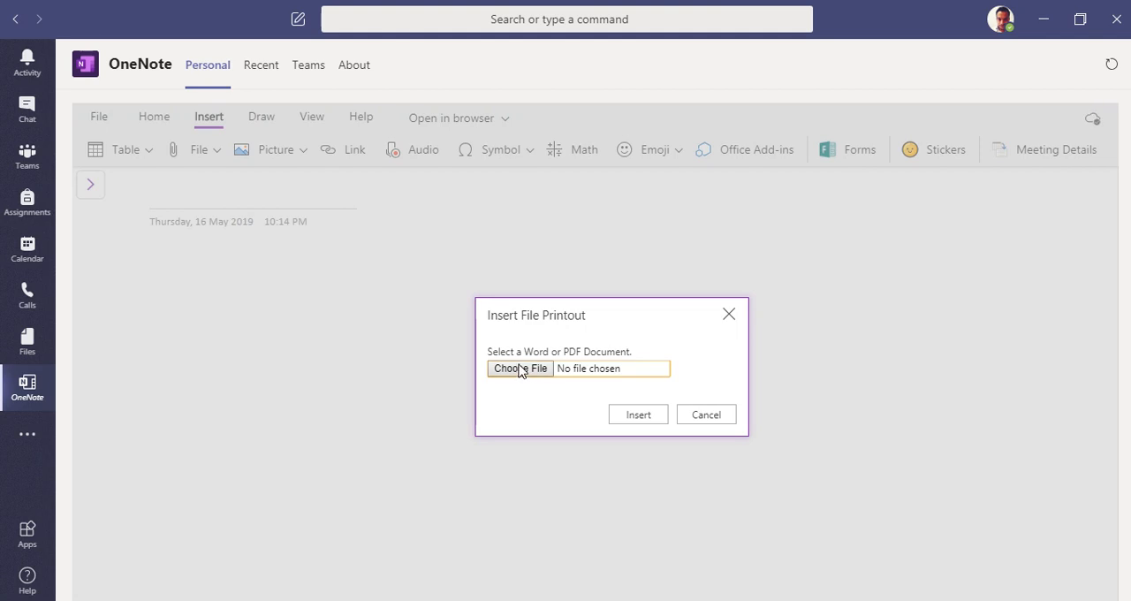
click(536, 371)
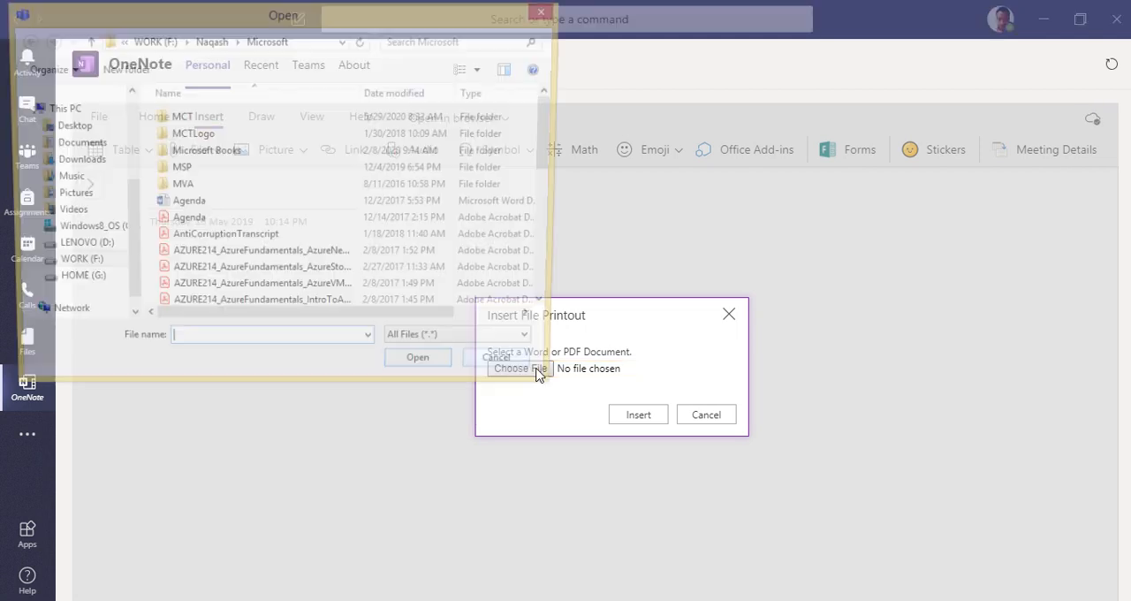
click(267, 294)
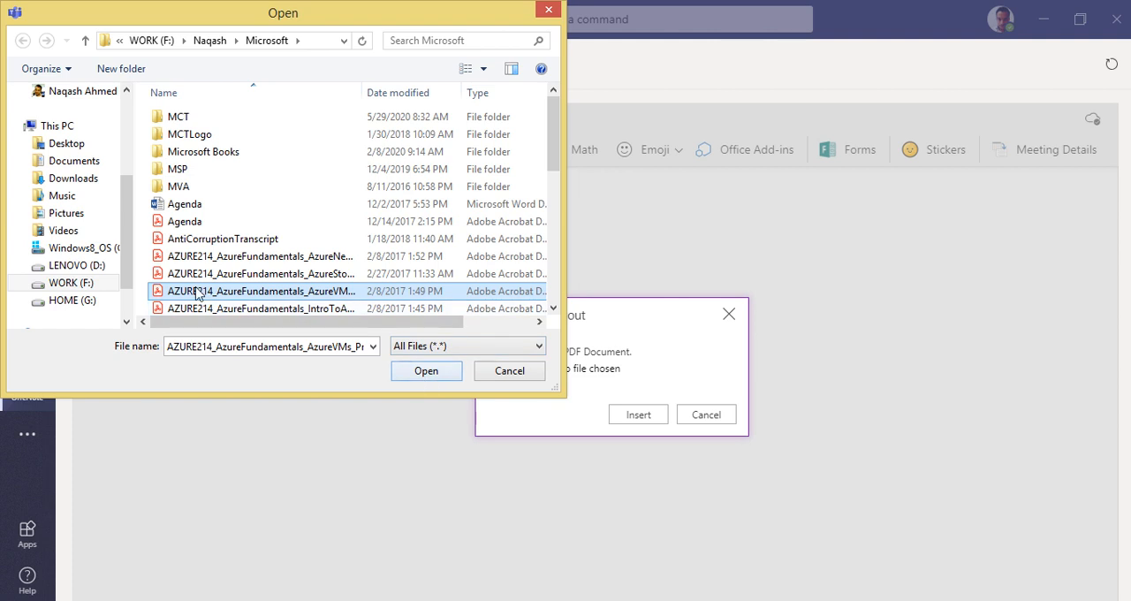
click(426, 370)
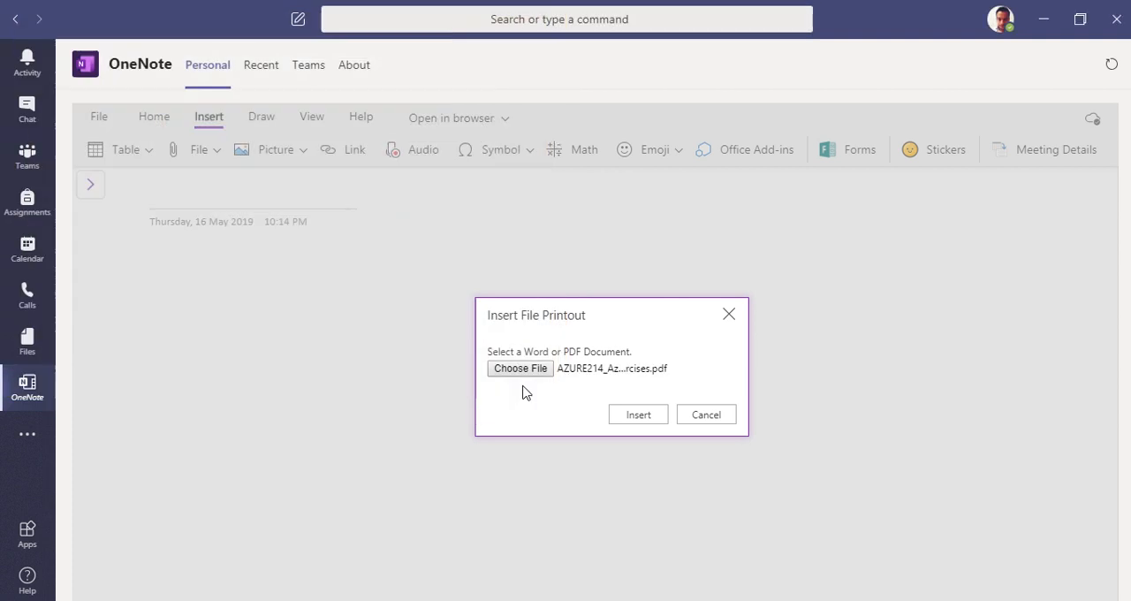
click(638, 414)
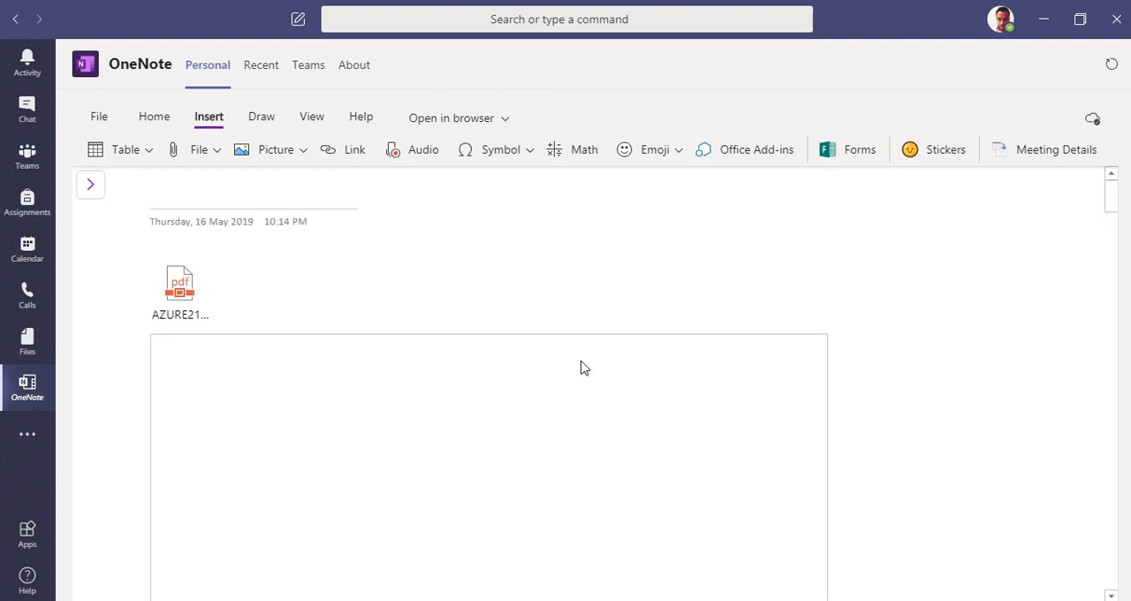
Step: Look through the inserted Azure Virtual Machines practical exercises printout on the page
click(967, 334)
scroll(486, 433, down, 2)
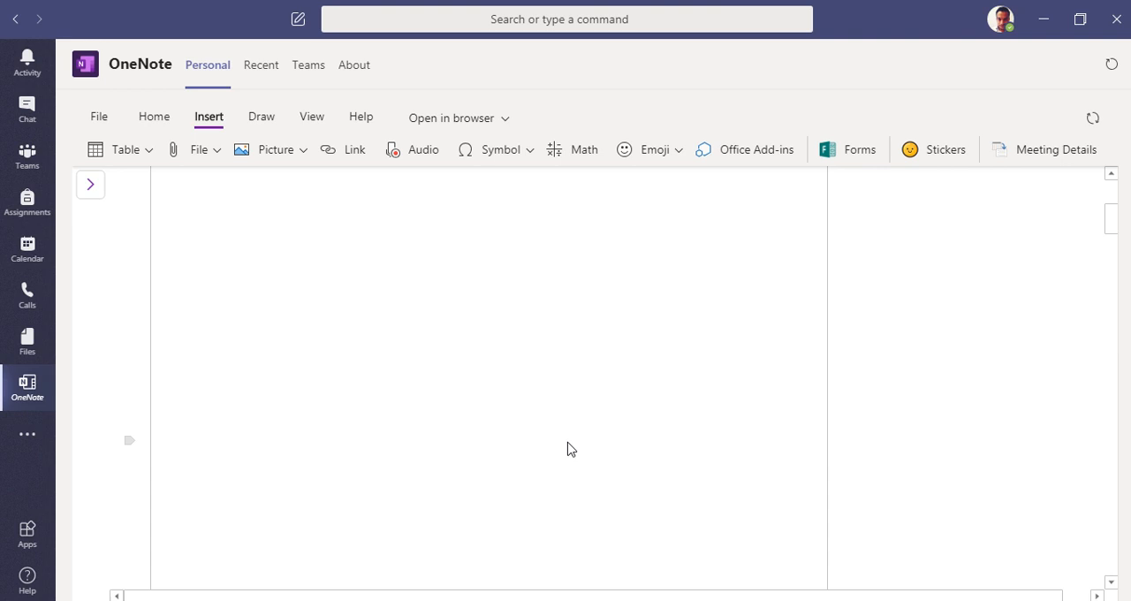
scroll(548, 433, up, 2)
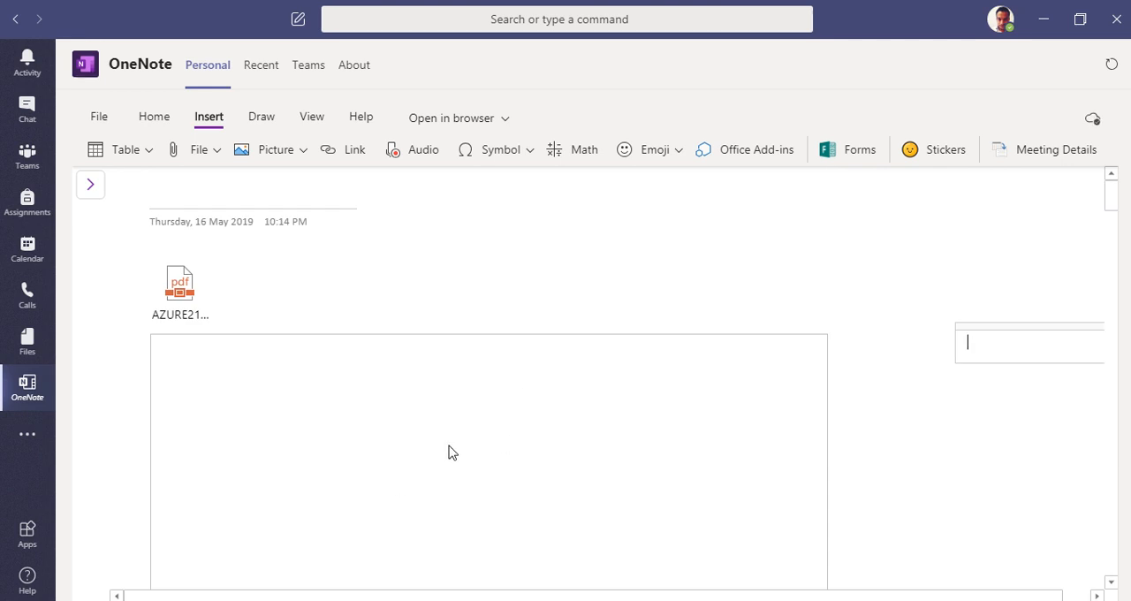
scroll(455, 446, down, 2)
scroll(751, 418, up, 1)
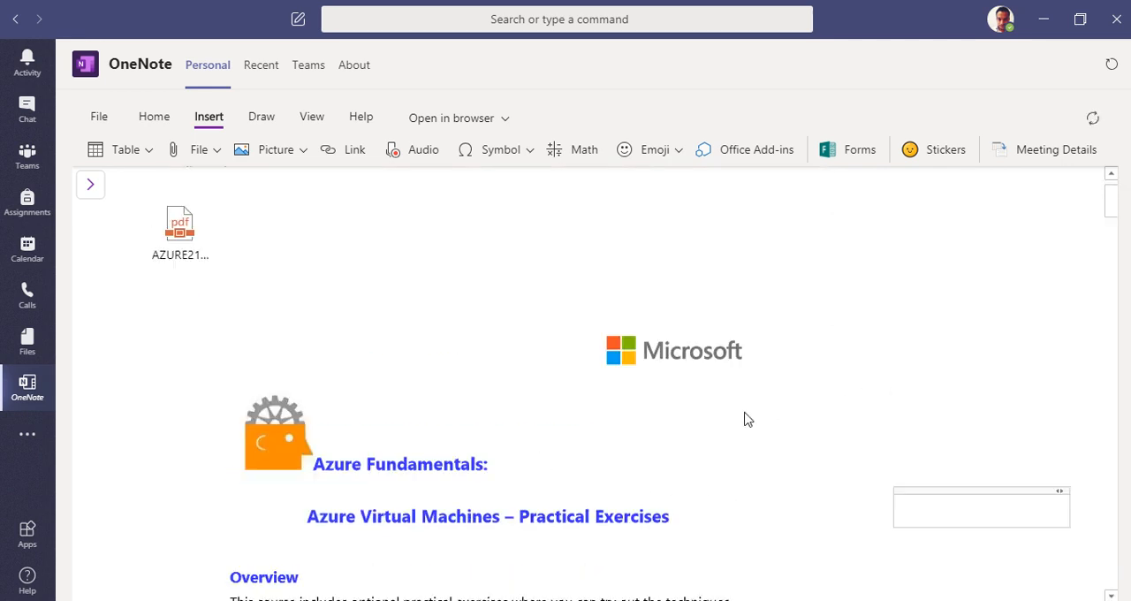
scroll(640, 402, down, 3)
scroll(515, 441, up, 1)
click(434, 468)
scroll(628, 449, up, 7)
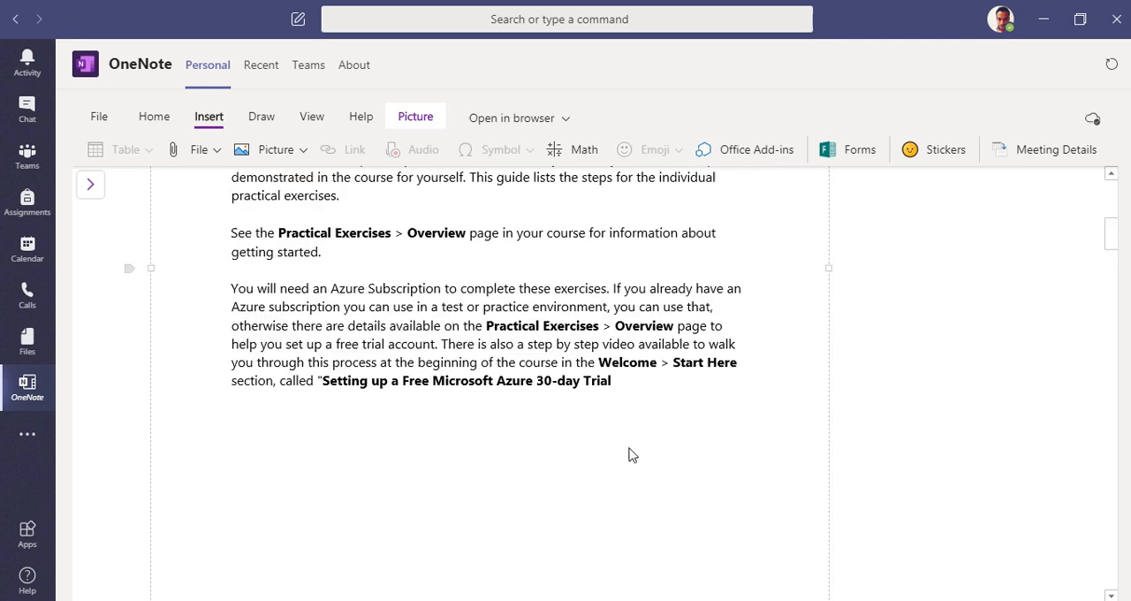
Step: Highlight the words "This course includes optional practical exercises" in yellow at the start of the printout's Overview paragraph
click(381, 269)
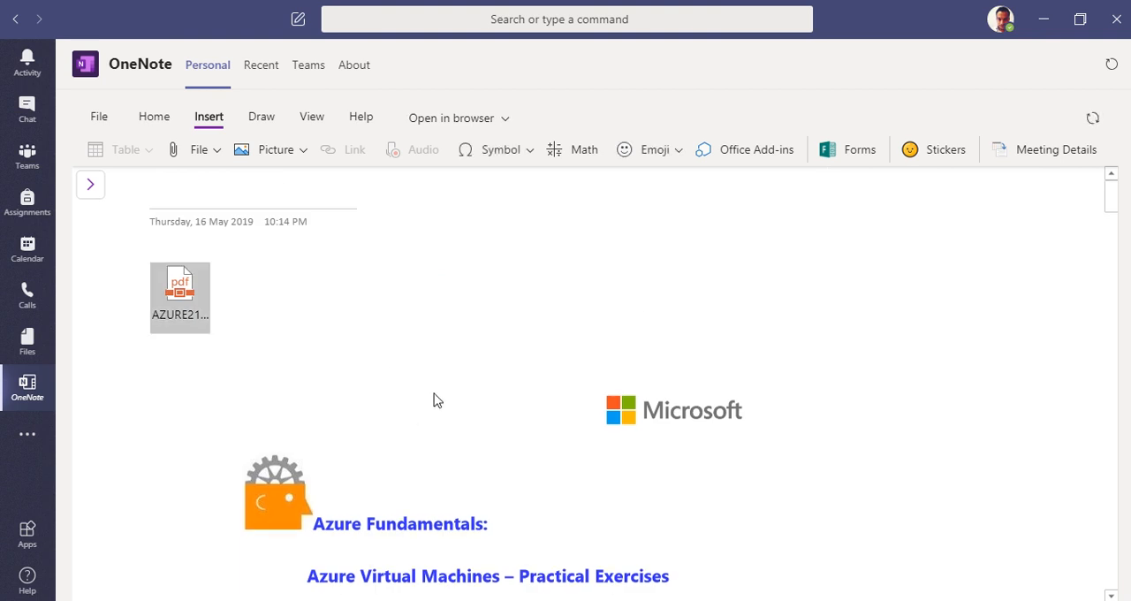
click(456, 472)
scroll(606, 450, up, 8)
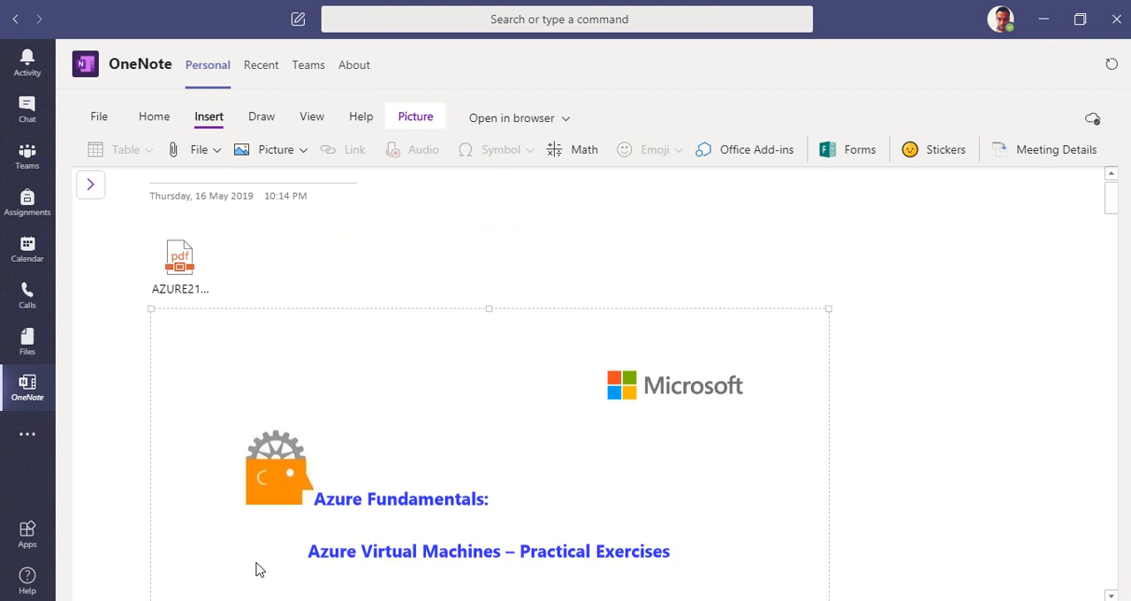
scroll(512, 467, down, 3)
scroll(550, 555, up, 3)
click(258, 120)
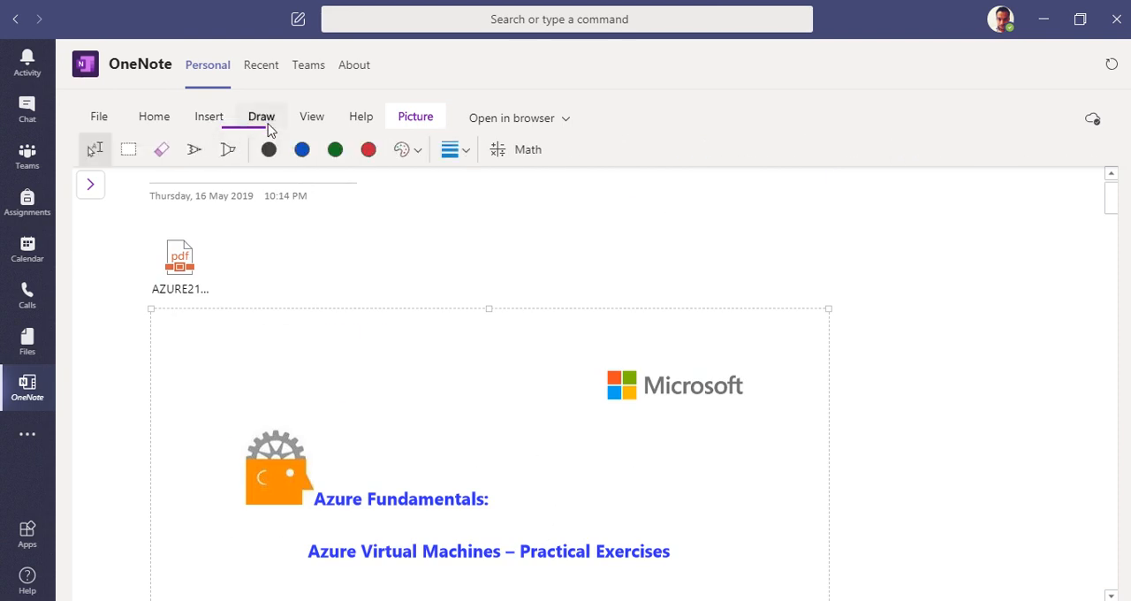
click(228, 150)
scroll(242, 397, down, 3)
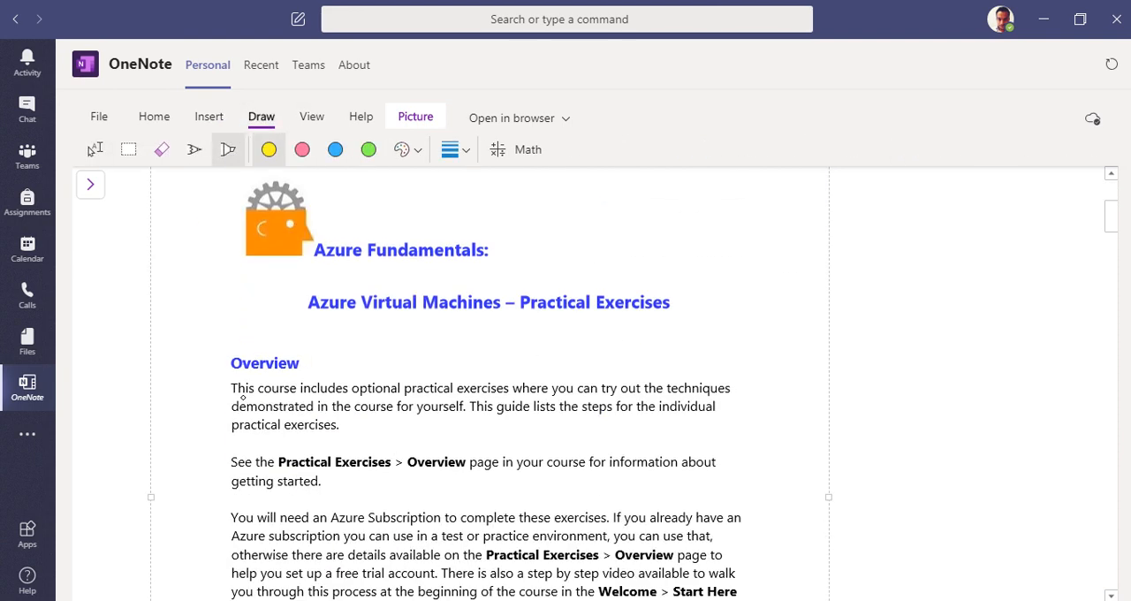
drag(234, 399, 483, 382)
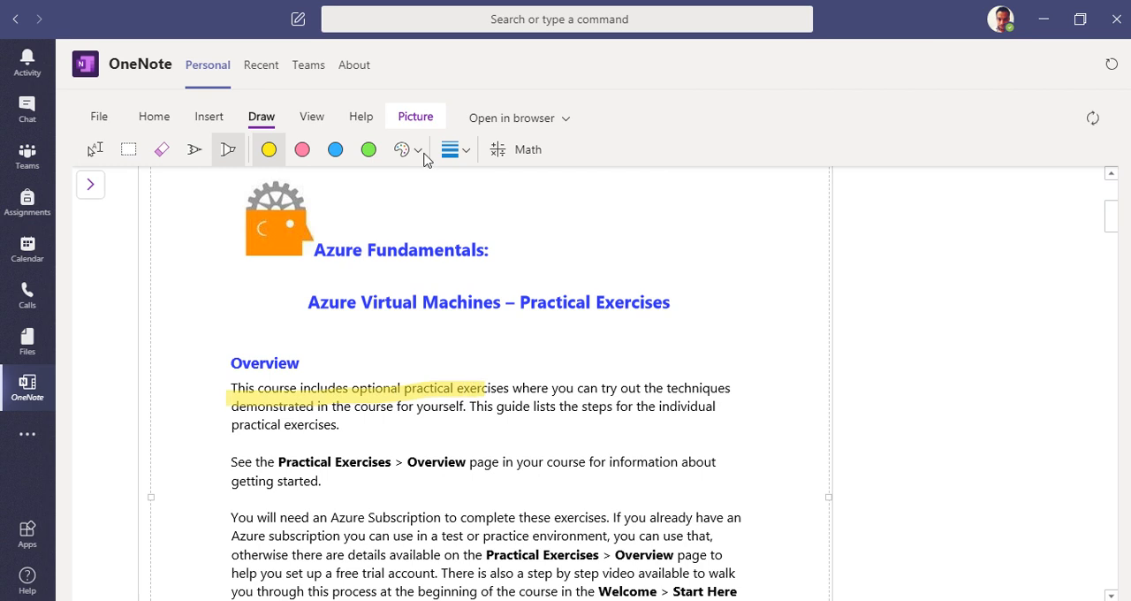
Step: With the black pen, circle the "Overview" page reference and underline the "Setting up a Free Microsoft Azure 30-day Trial" text
click(194, 151)
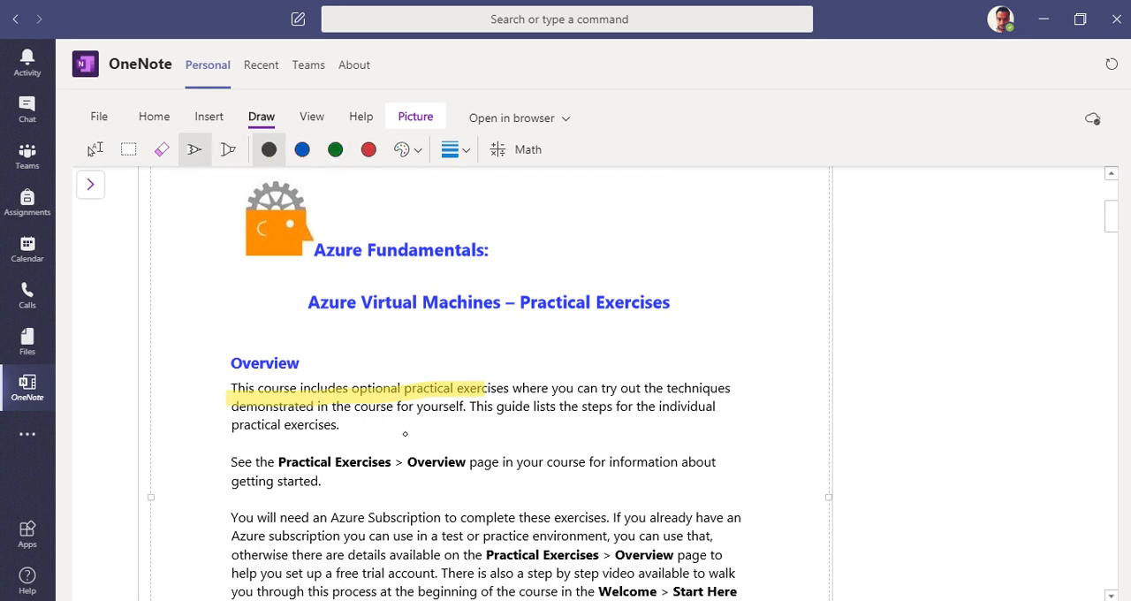
mouse_move(405, 433)
mouse_down()
mouse_move(534, 535)
mouse_move(555, 457)
mouse_up()
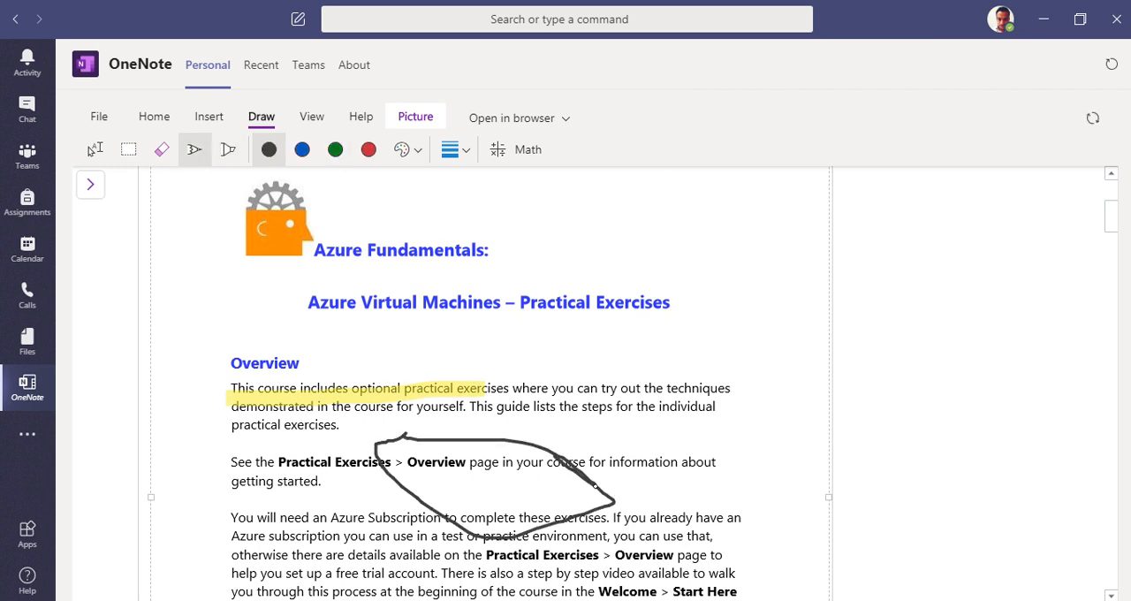
scroll(344, 386, down, 3)
drag(301, 380, 691, 389)
scroll(530, 389, down, 2)
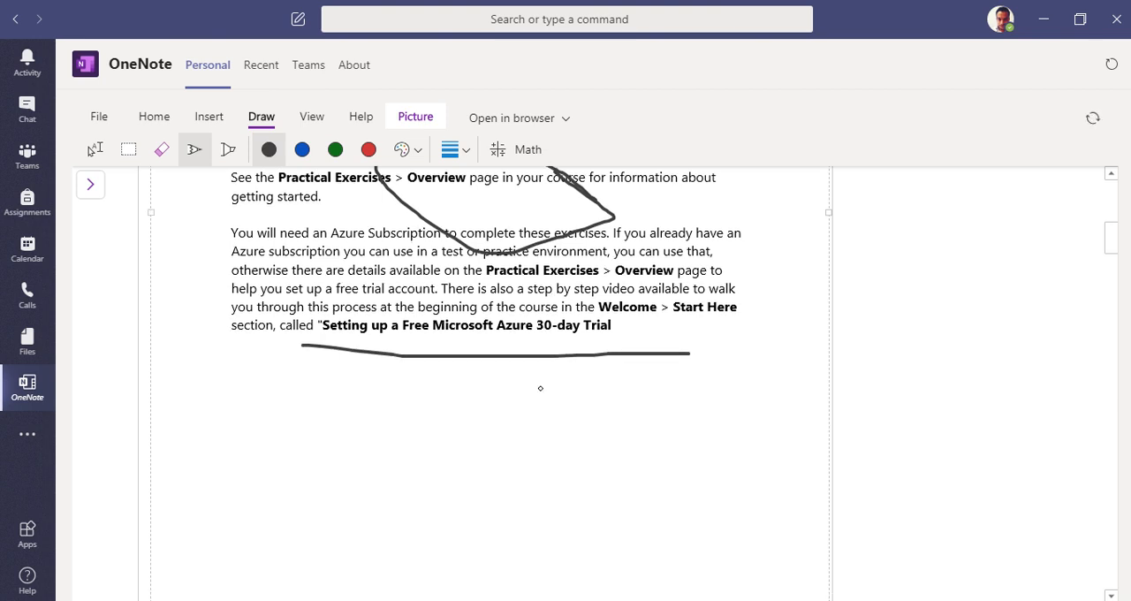
Step: Draw black pen strokes beside the first three steps of the Deploy a New Virtual Machine exercise
click(451, 156)
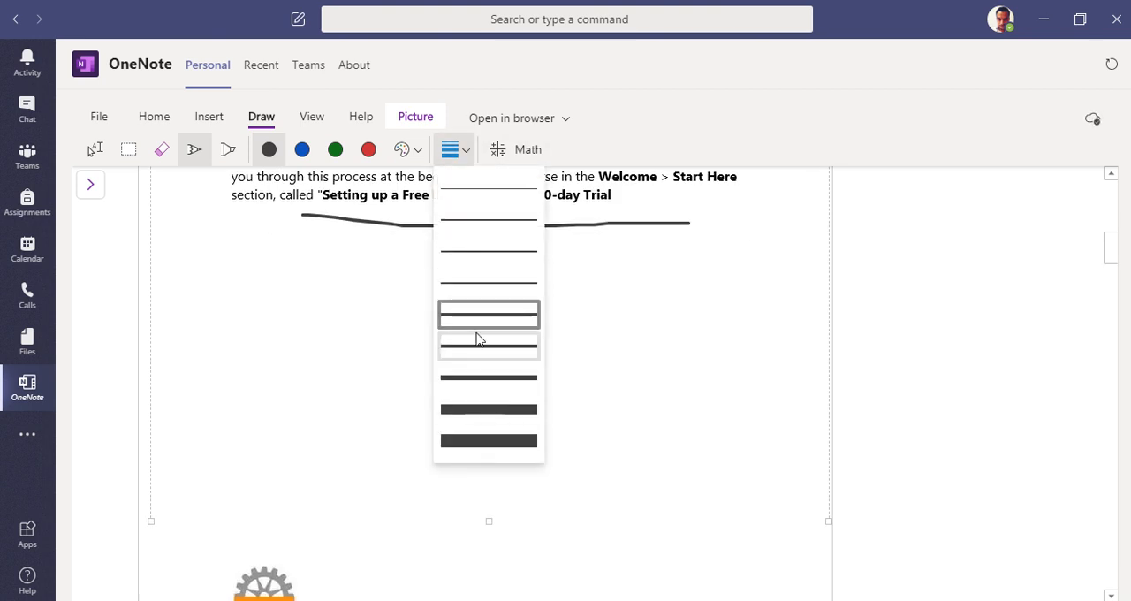
click(395, 271)
scroll(403, 365, down, 4)
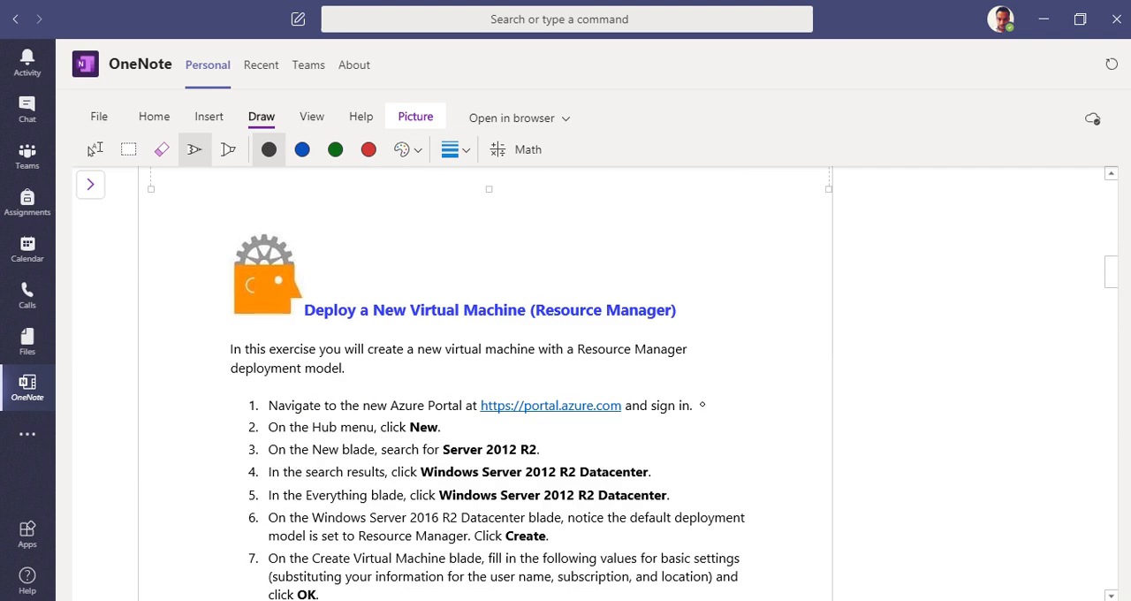
drag(705, 407, 757, 383)
mouse_move(446, 429)
mouse_down()
mouse_move(572, 430)
mouse_move(546, 449)
mouse_move(583, 448)
mouse_up()
scroll(426, 333, down, 3)
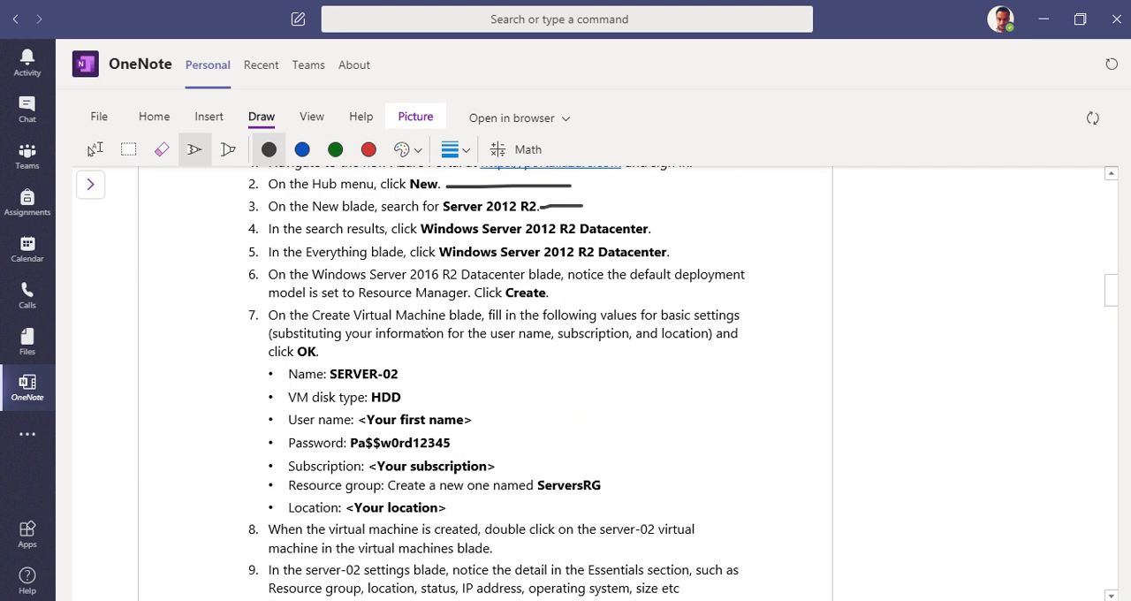
Step: Erase the pen strokes beside the Deploy a New Virtual Machine steps
scroll(386, 270, up, 3)
click(162, 149)
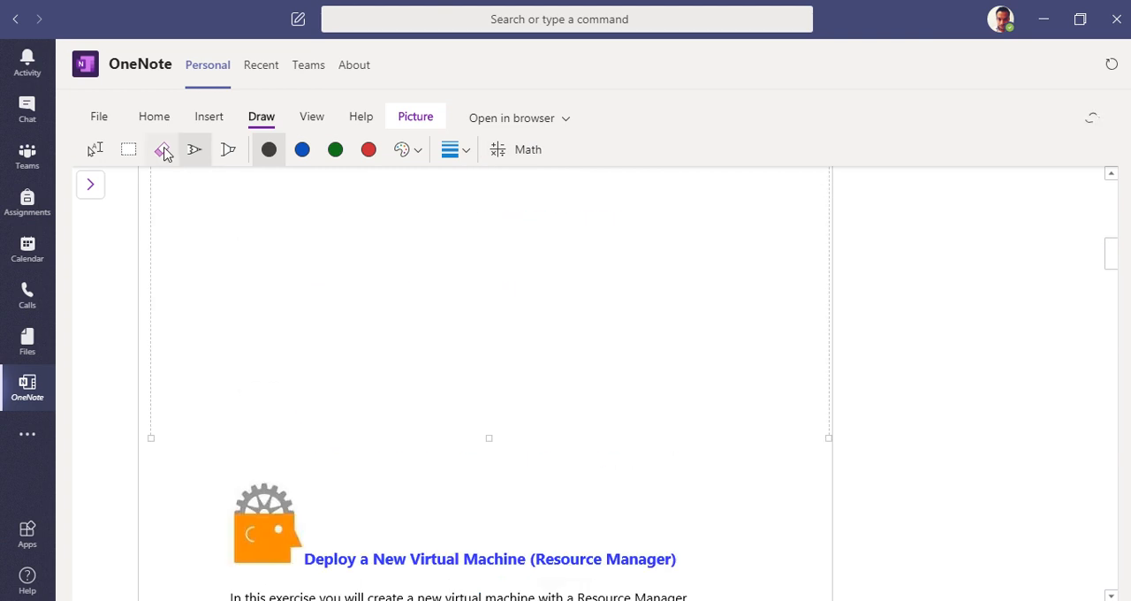
mouse_move(652, 450)
mouse_down()
mouse_move(719, 404)
mouse_move(517, 430)
mouse_up()
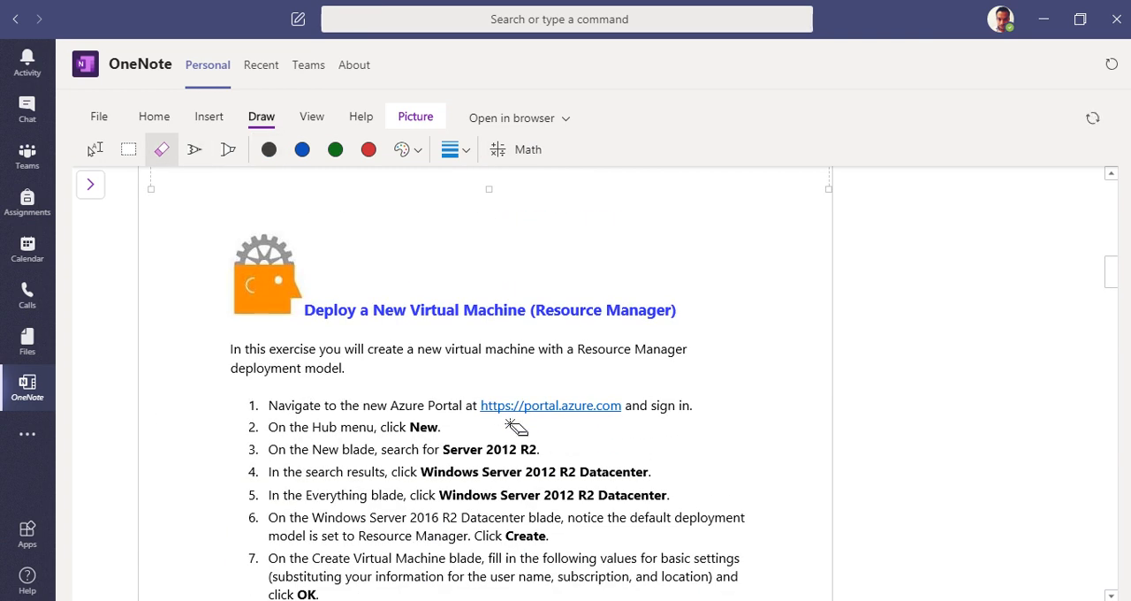
Step: Search Bing's online pictures for "microsoft azure" to find an image for the page
scroll(518, 403, up, 5)
scroll(212, 210, up, 5)
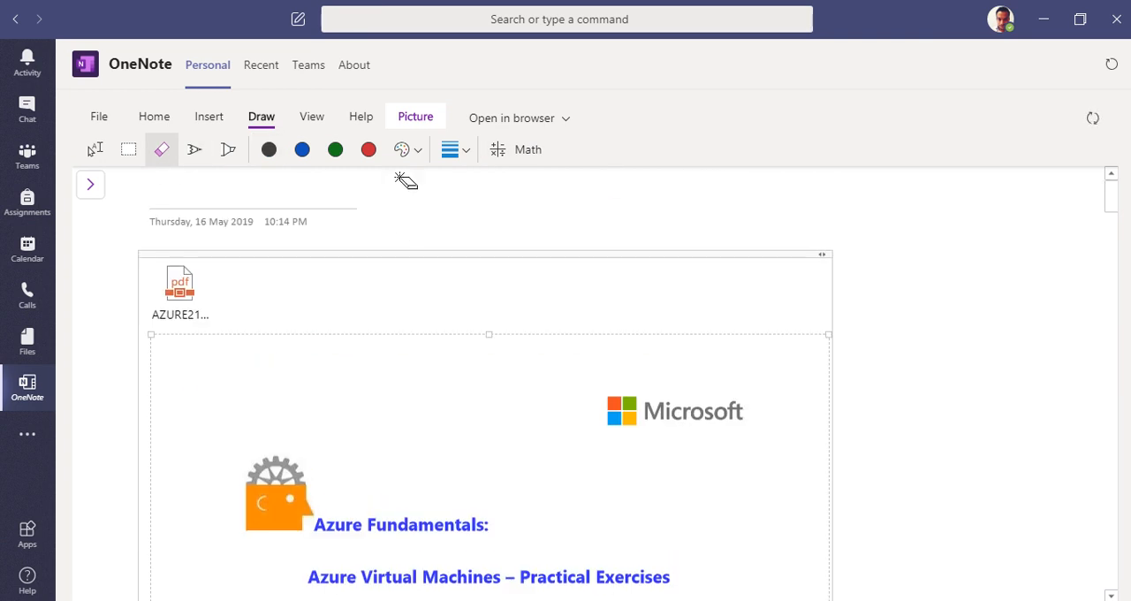
click(207, 116)
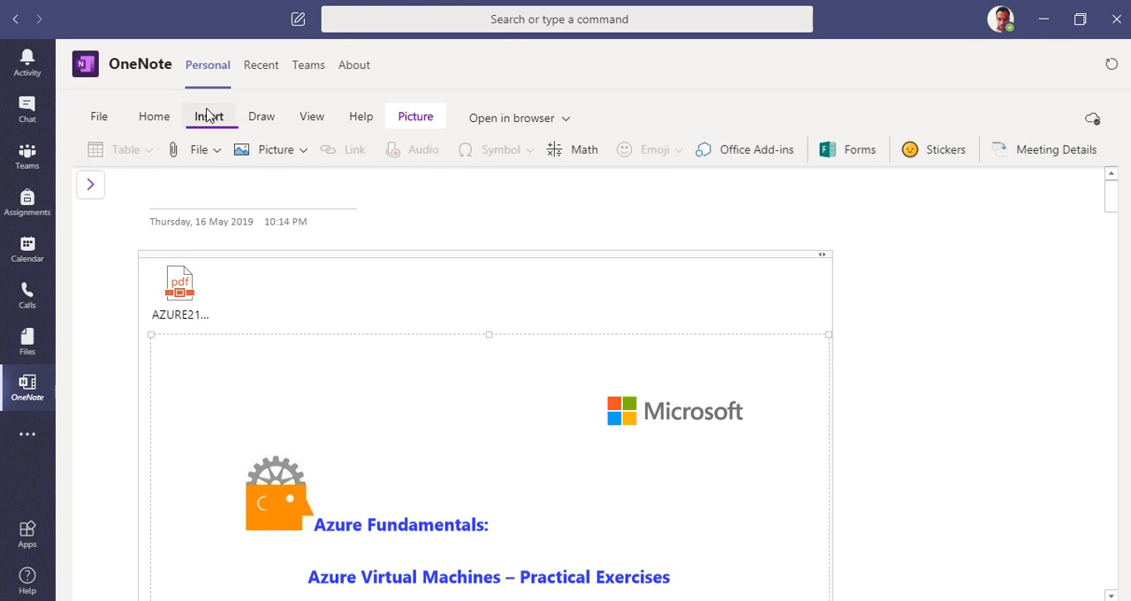
click(290, 152)
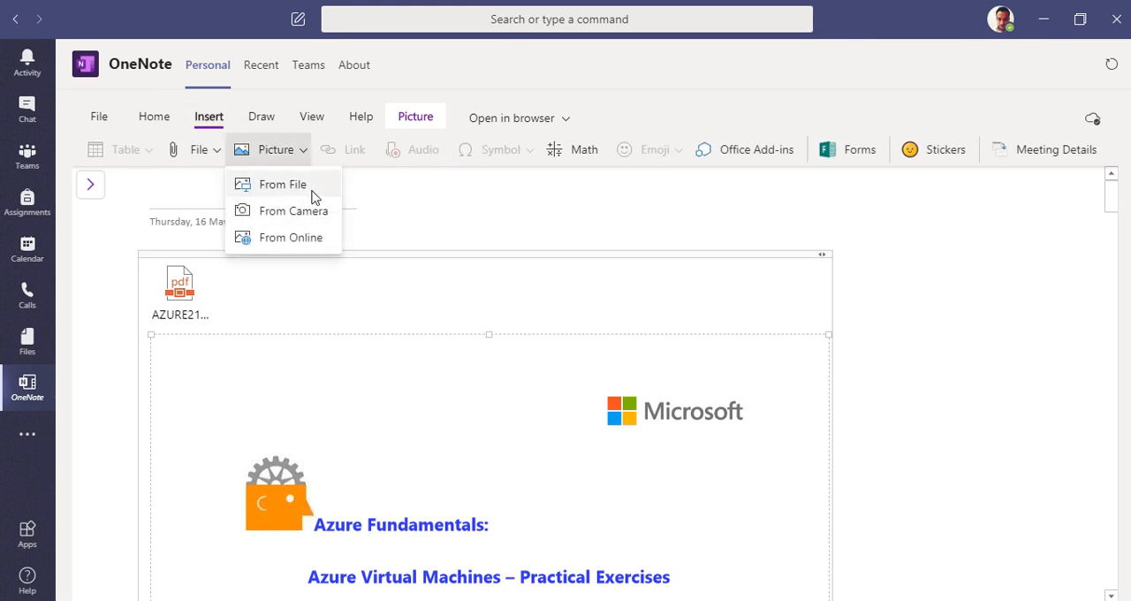
click(313, 239)
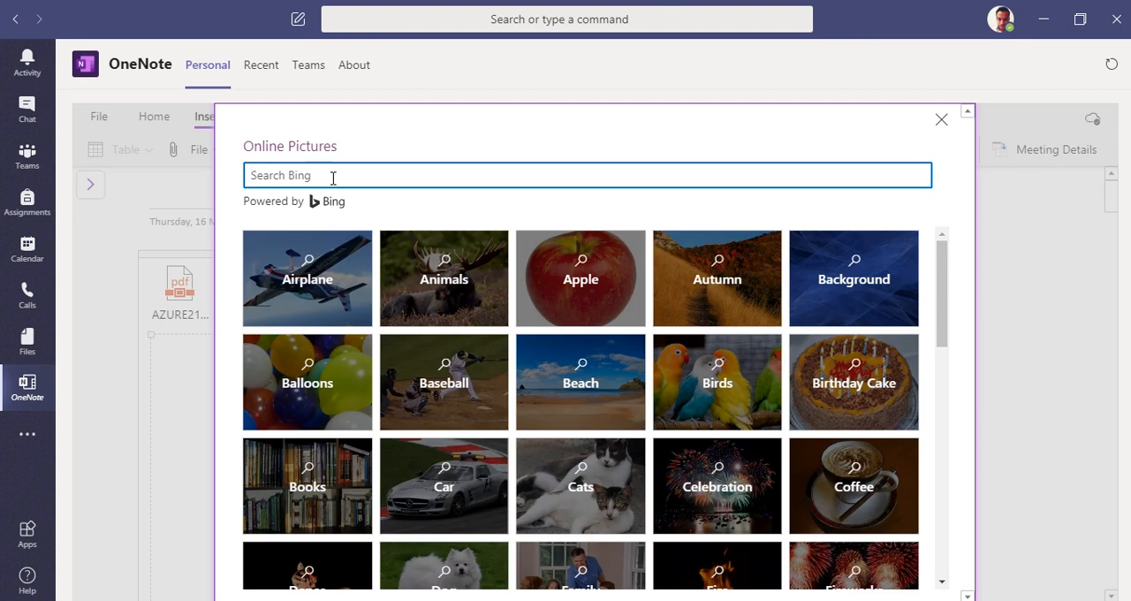
text(microsoft azure)
key(Return)
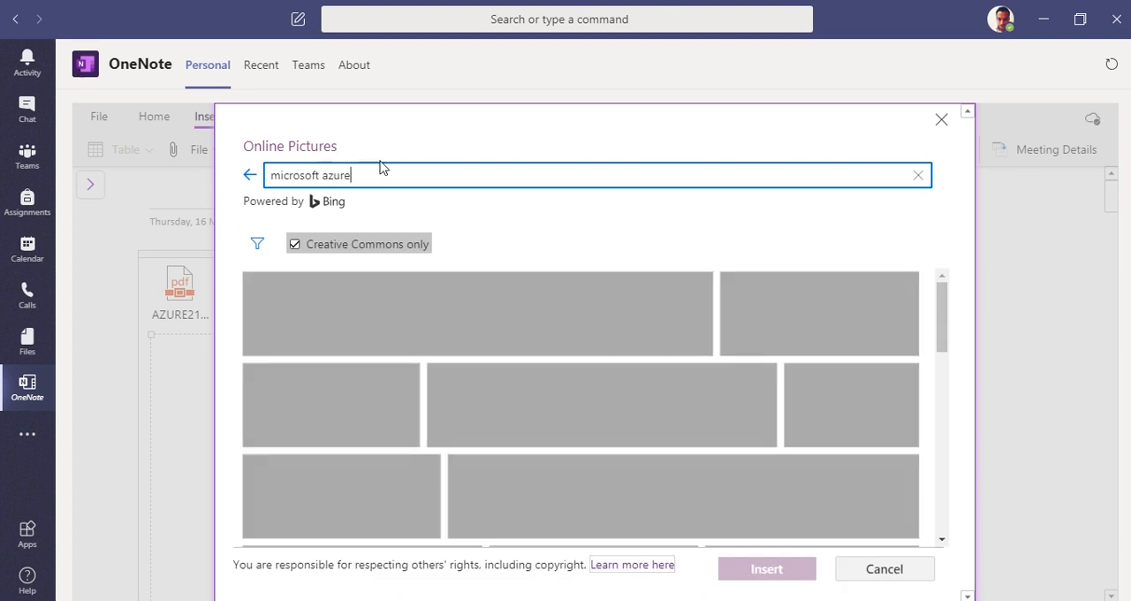
Step: Insert the blue "Microsoft Azure Stack MySQL Resource Provider Deployment" picture from the search results into the page
scroll(746, 475, down, 4)
scroll(746, 475, down, 5)
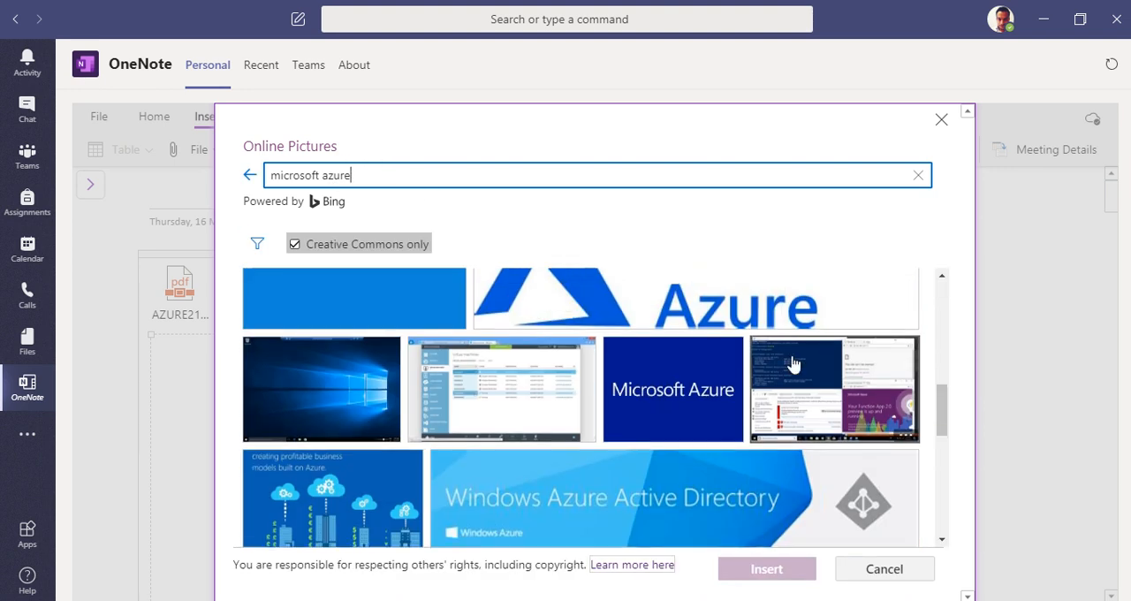
scroll(790, 362, up, 3)
click(821, 357)
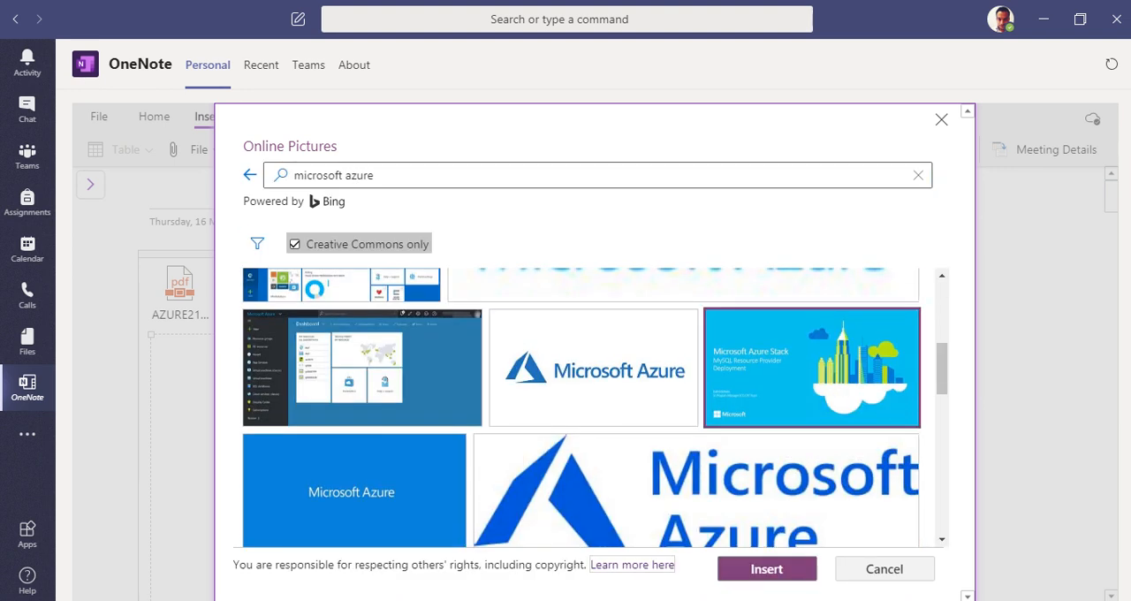
click(771, 574)
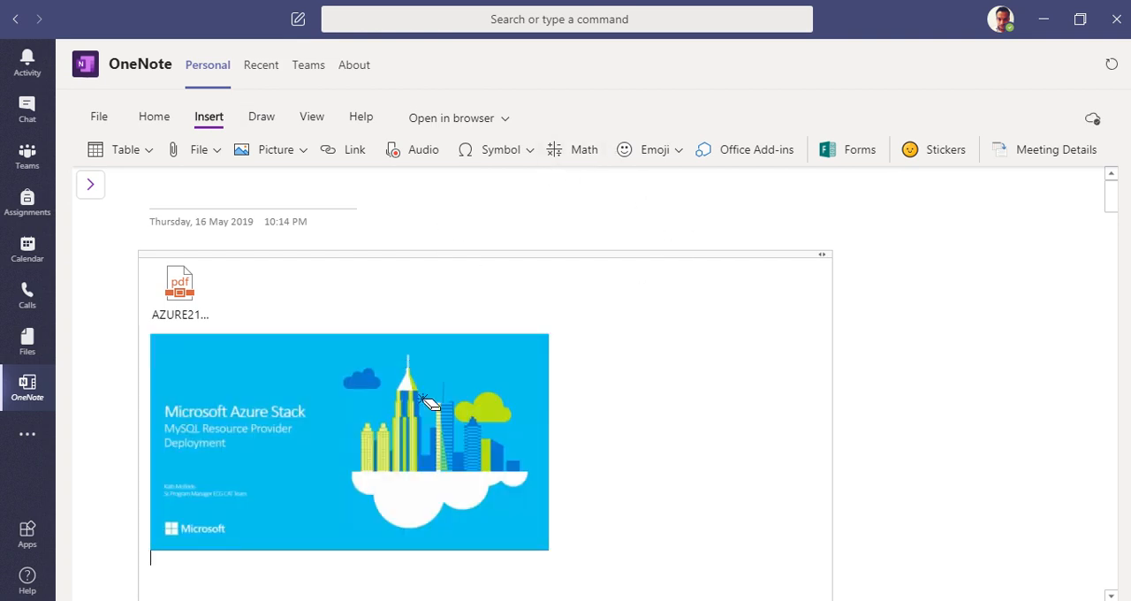
Step: Draw a black pen check mark to the right of the inserted Microsoft Azure Stack picture
click(257, 117)
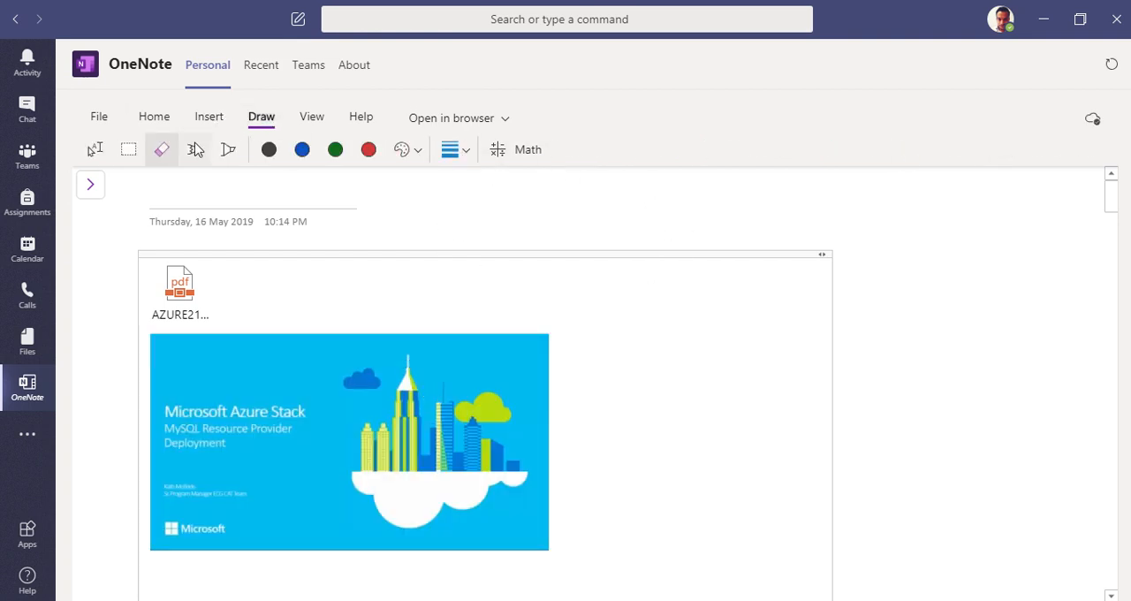
click(194, 149)
scroll(532, 435, down, 1)
drag(566, 375, 650, 326)
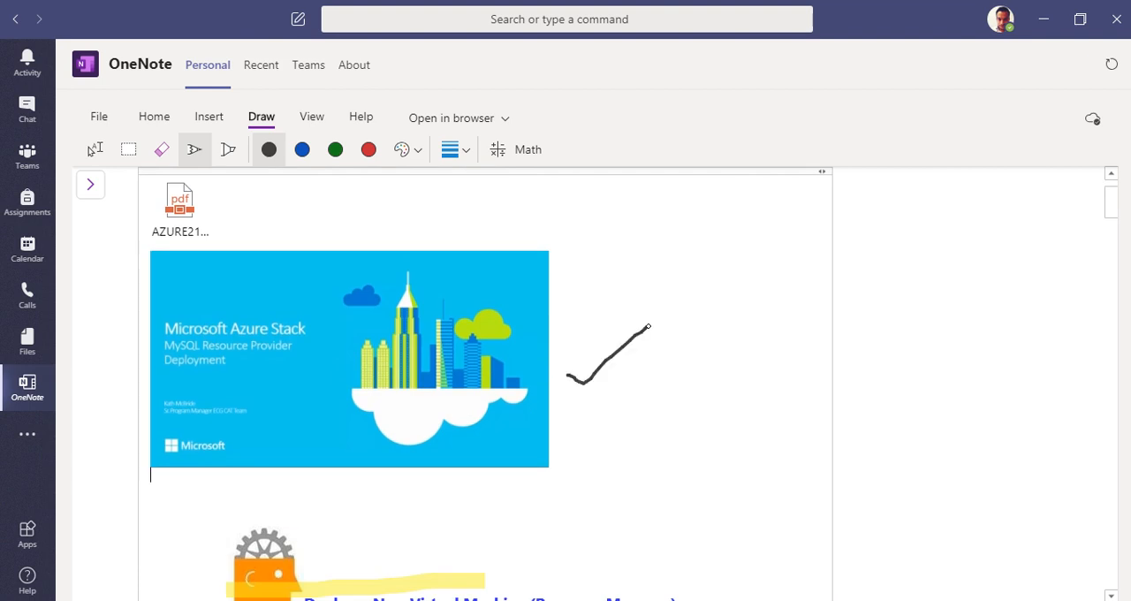
click(208, 115)
click(341, 155)
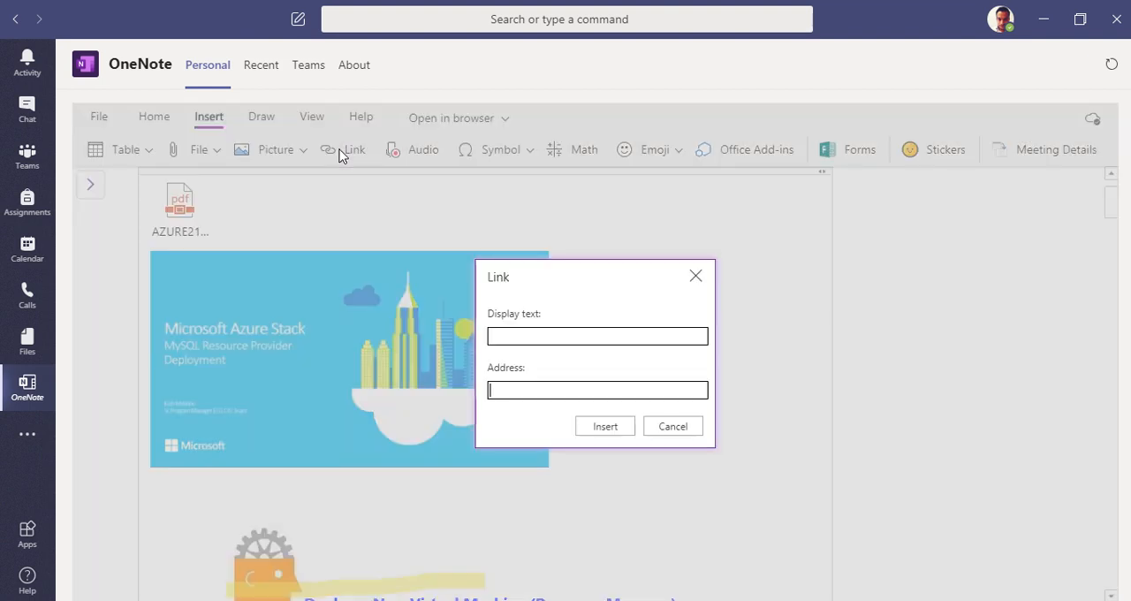
click(671, 428)
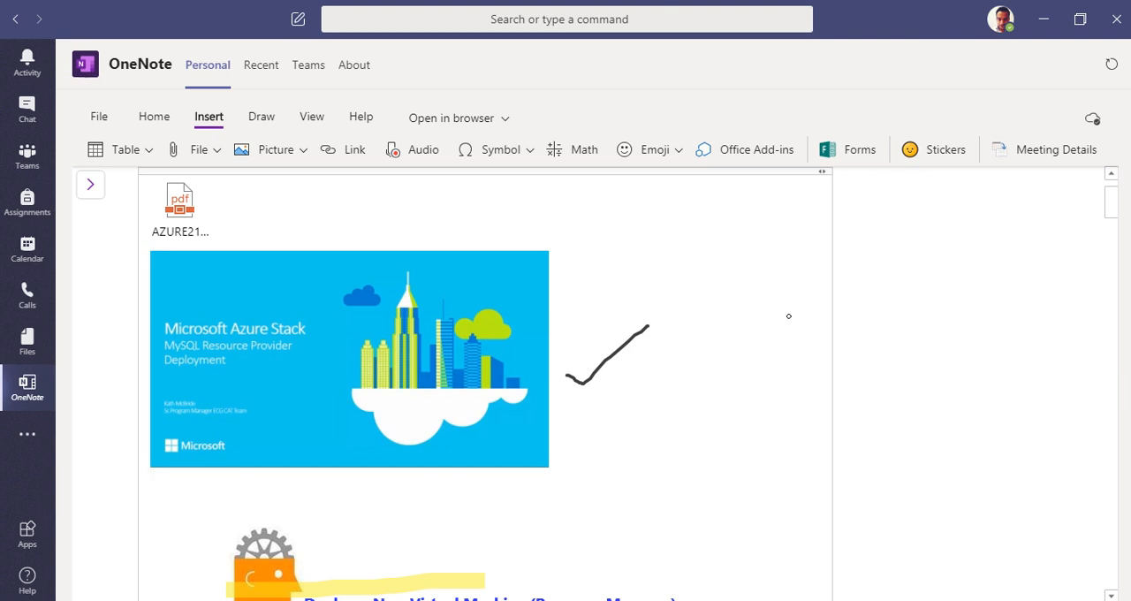
click(491, 149)
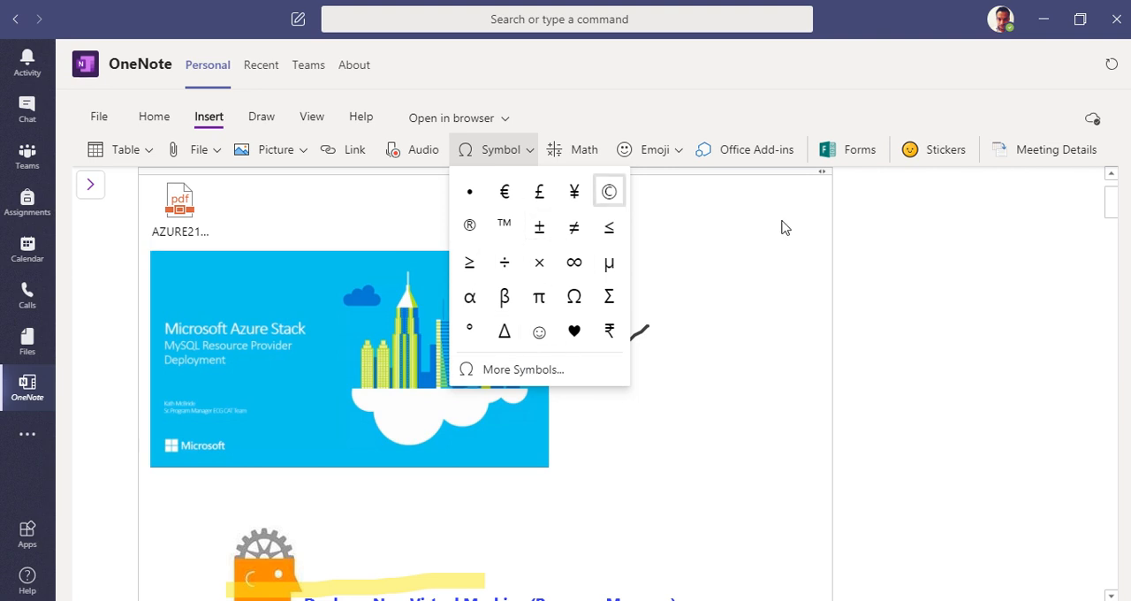
click(967, 283)
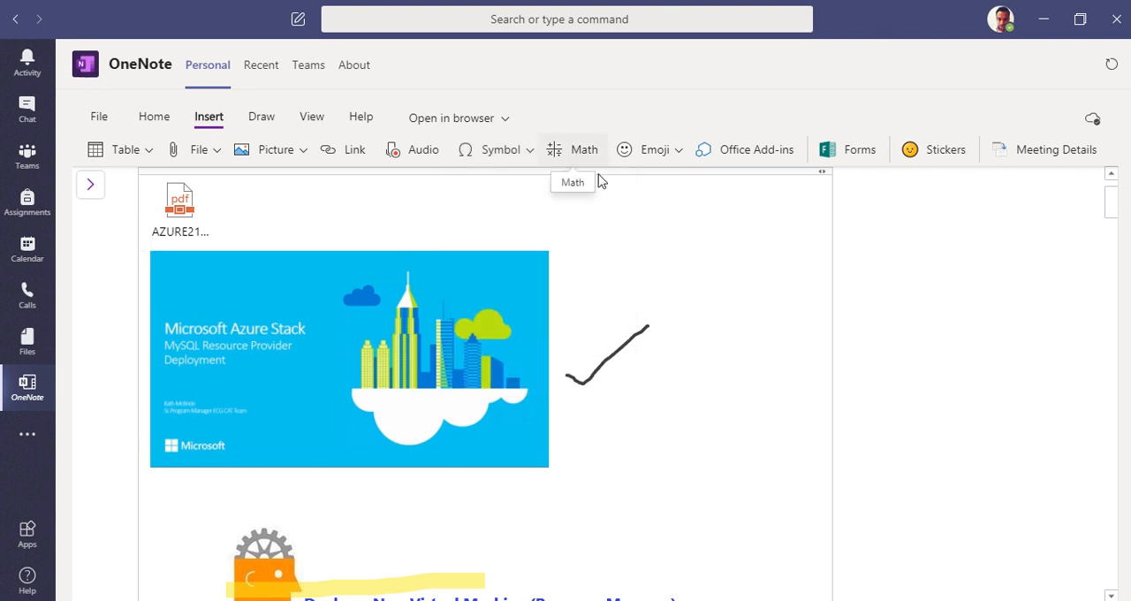
Step: Open the third untitled page in the Quick Notes section
scroll(600, 181, up, 1)
click(99, 186)
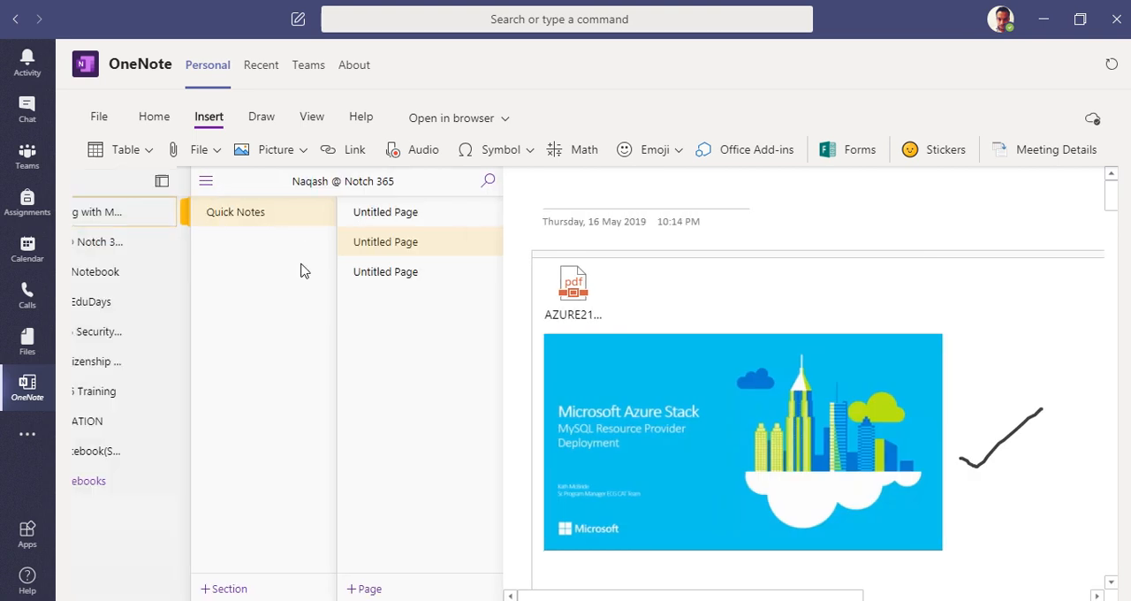
click(415, 275)
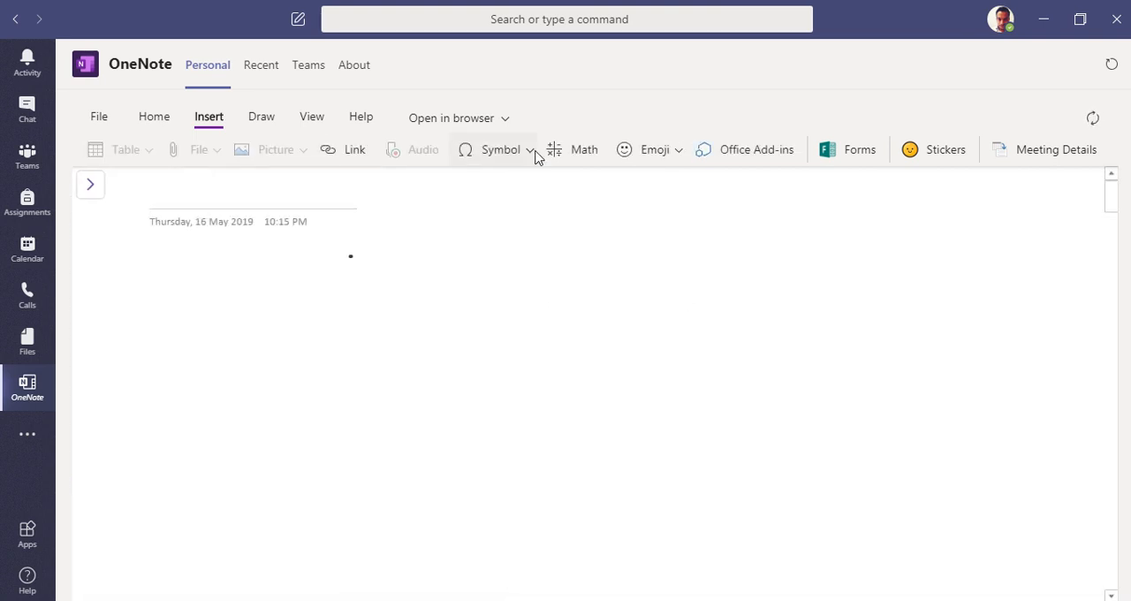
Step: Switch from the pen to text entry and write the expression A^2 + 2ab + b^2 on the blank page
click(259, 120)
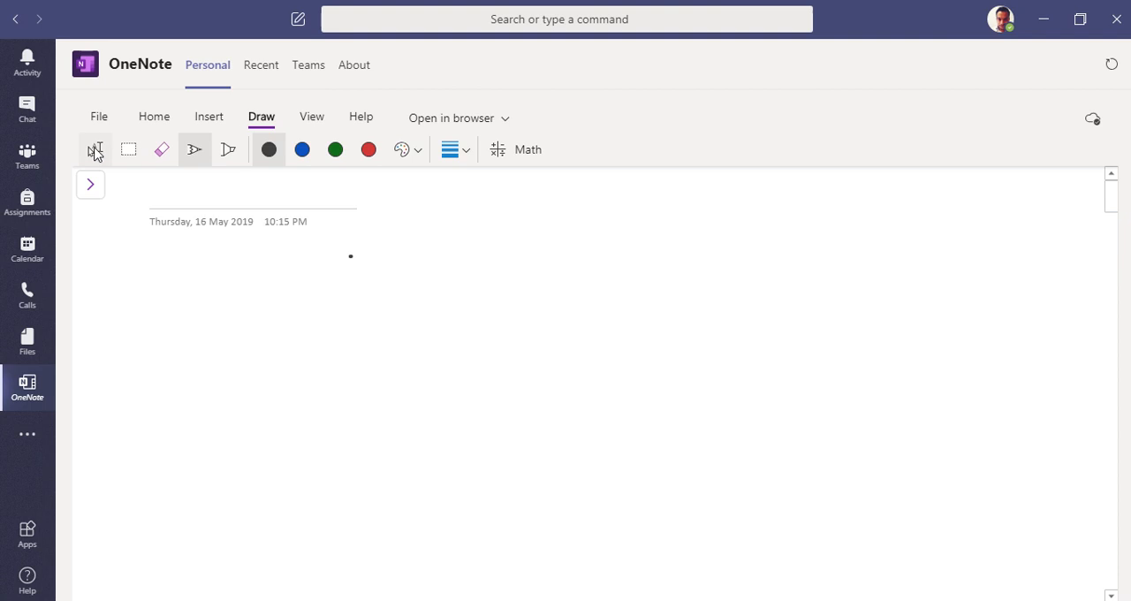
click(94, 149)
click(280, 344)
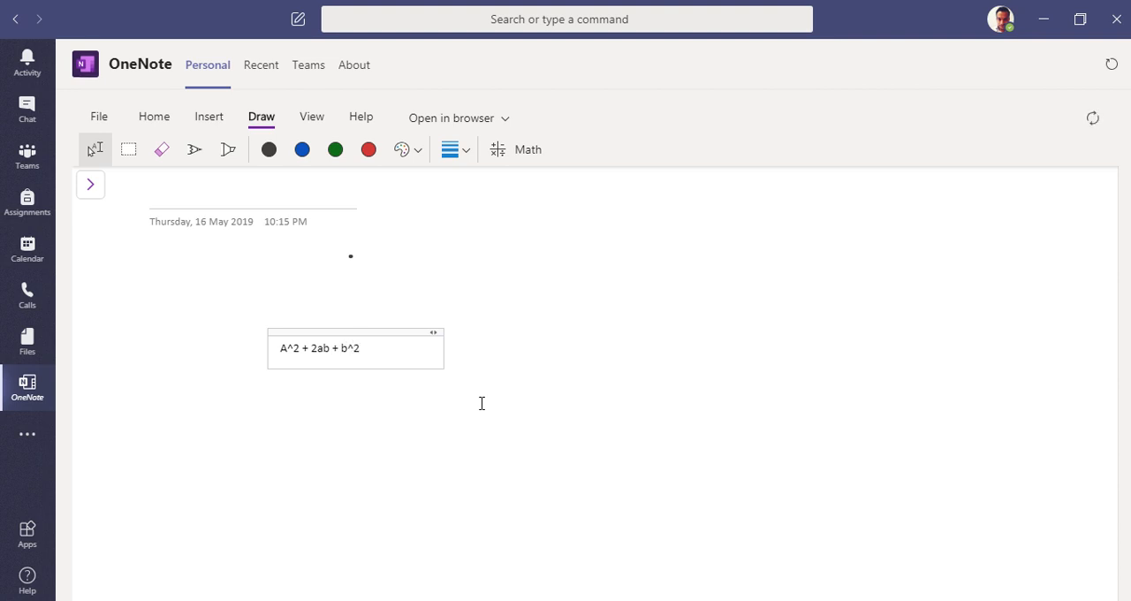
Step: Convert the written expression to a formatted equation with the Math tool and differentiate it with respect to A
drag(358, 353, 277, 349)
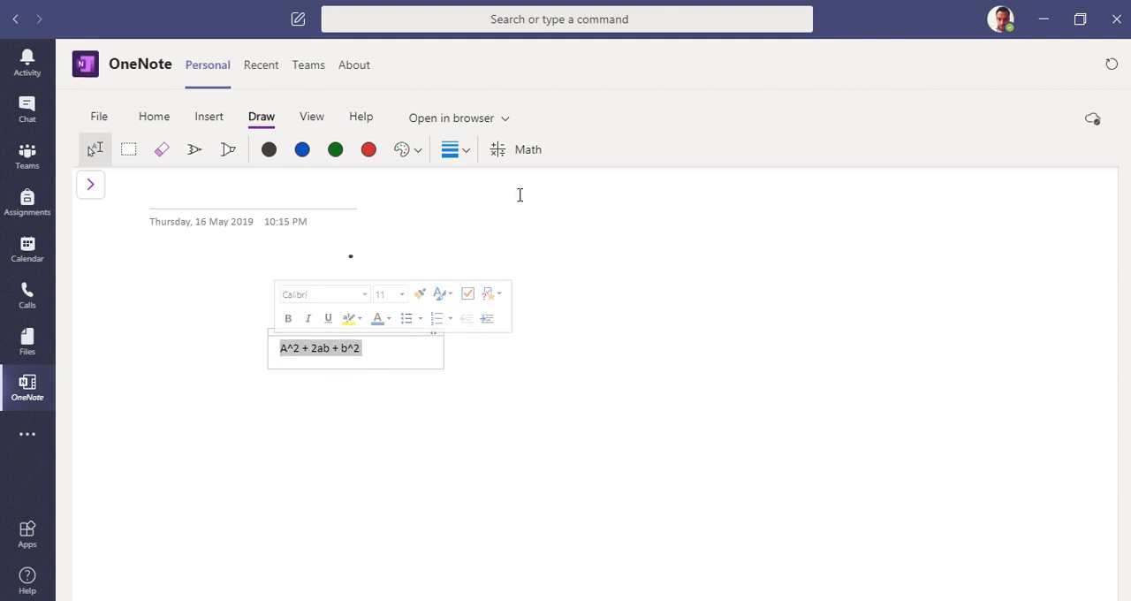
click(514, 150)
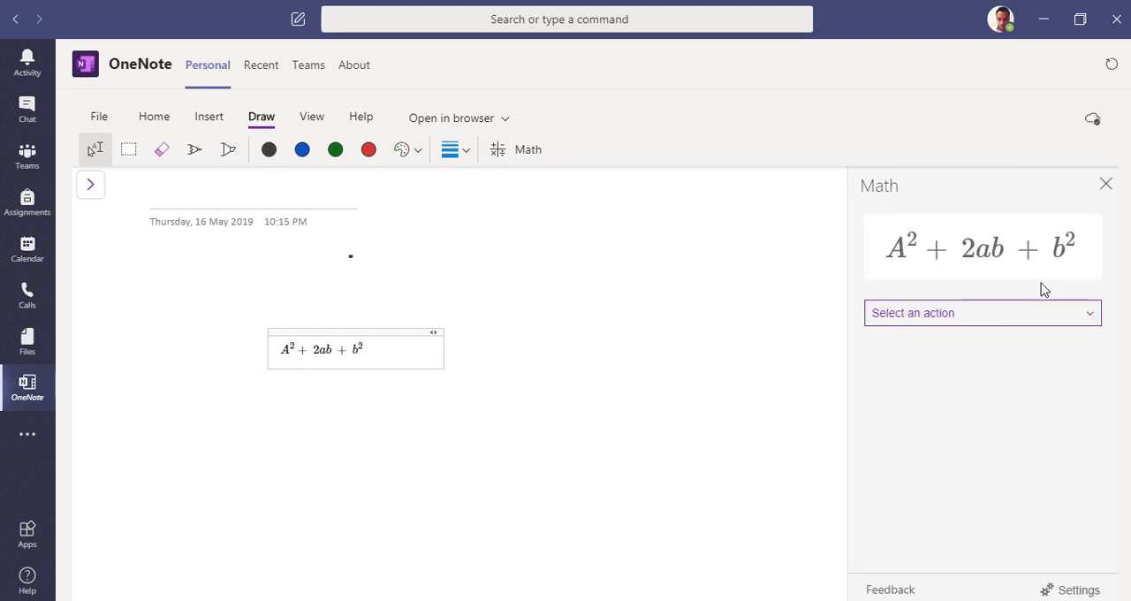
click(1090, 313)
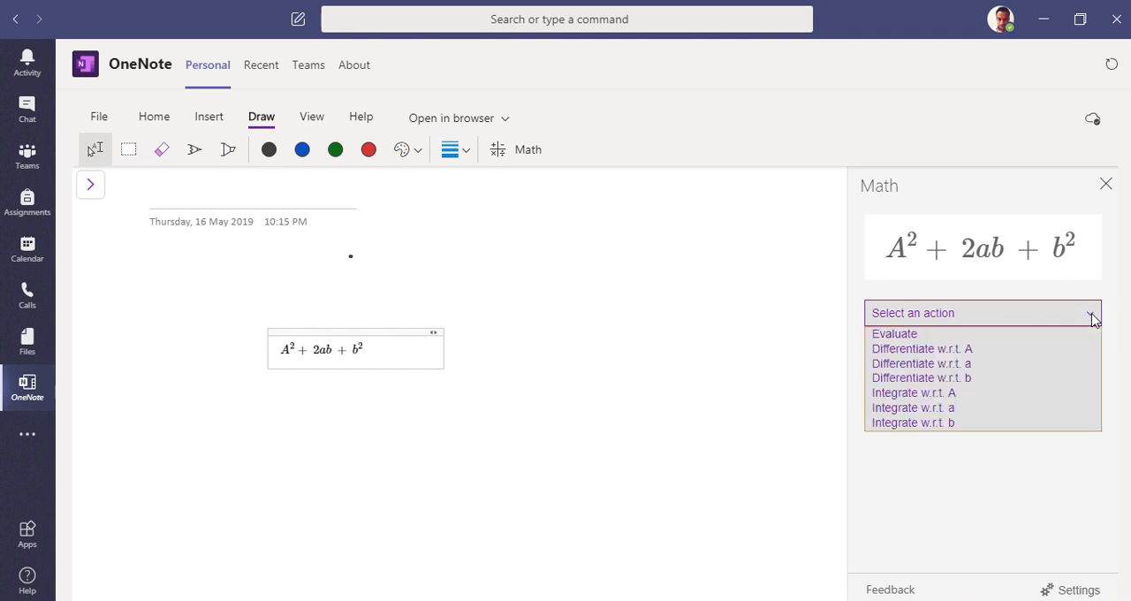
click(963, 349)
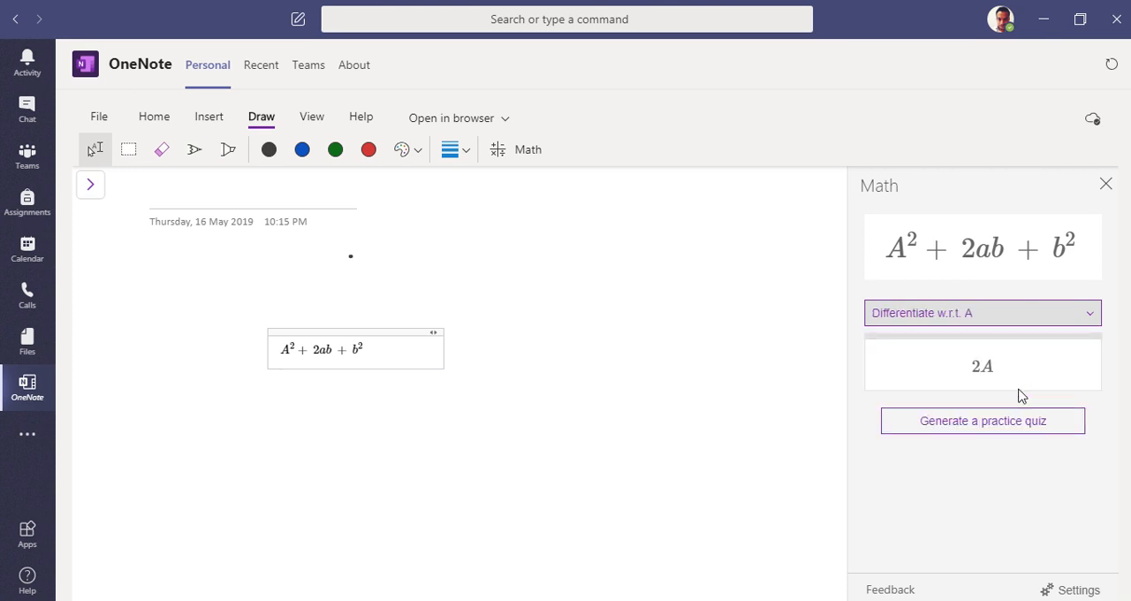
Step: Try to generate a practice math quiz with 3 questions from the equation, and dismiss the quiz dialog
click(985, 433)
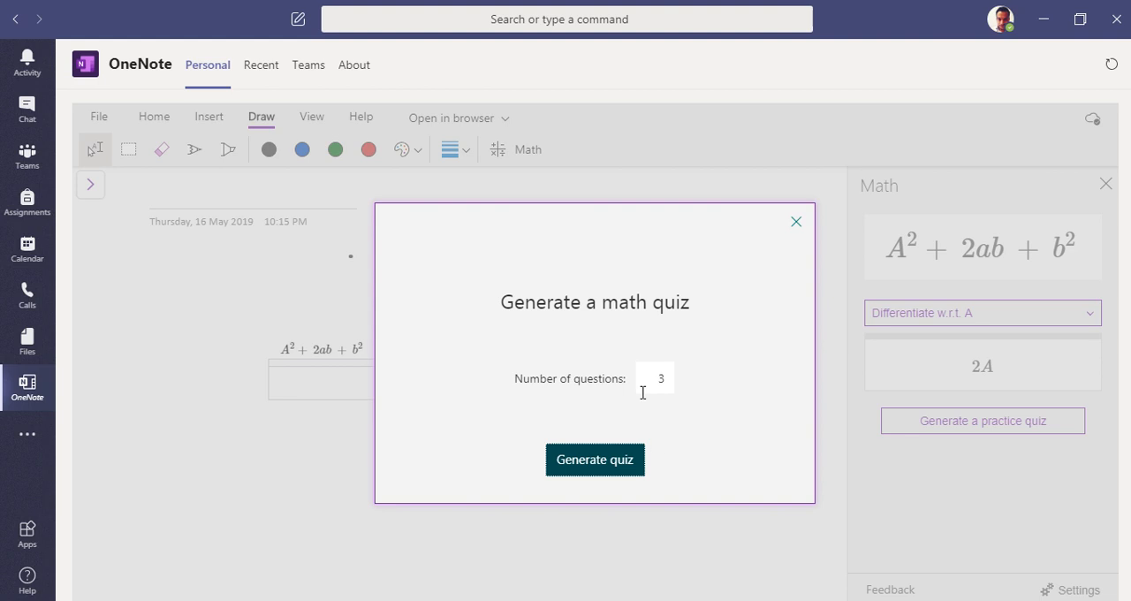
click(604, 466)
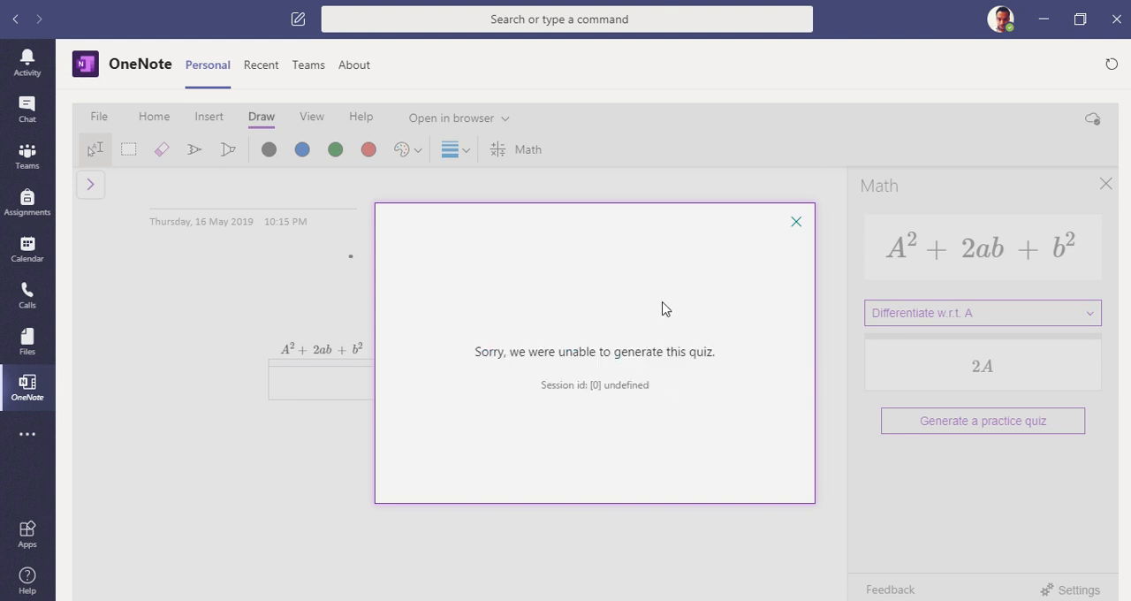
mouse_move(590, 385)
mouse_down()
mouse_move(662, 396)
mouse_move(569, 394)
mouse_up()
click(706, 306)
drag(514, 354, 561, 355)
click(694, 391)
click(796, 222)
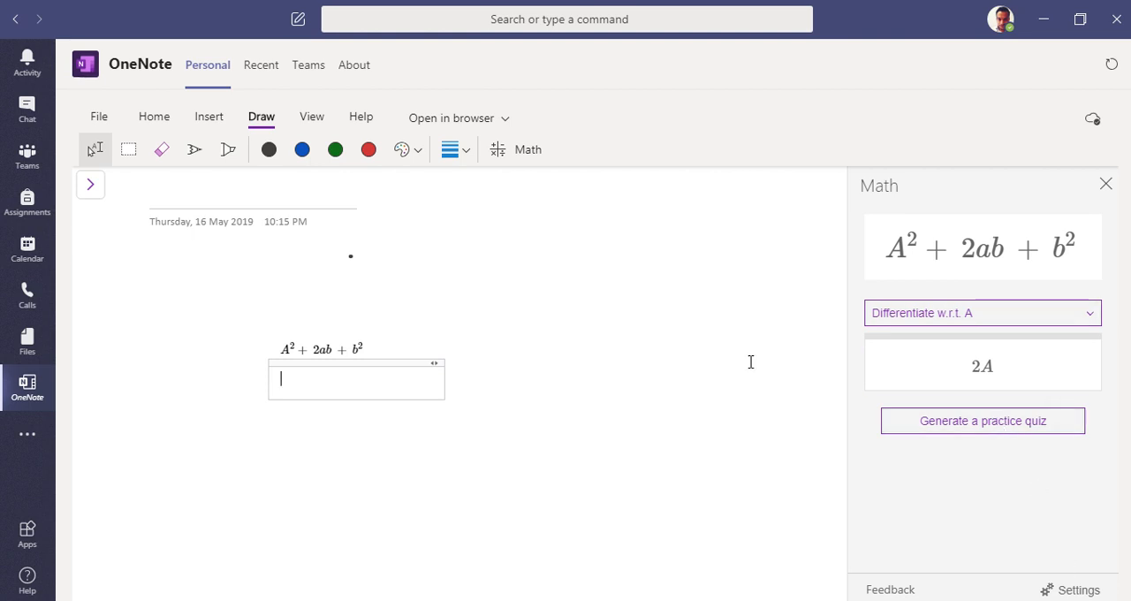
Step: Insert two laughing emojis in a new text container on the page, level with the equation
click(551, 353)
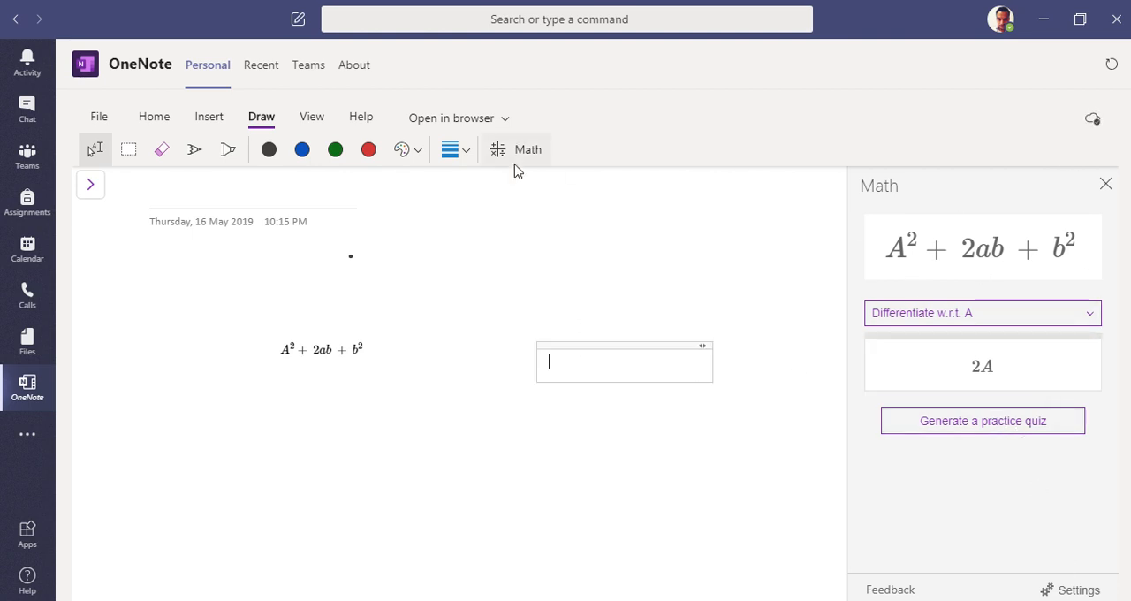
click(211, 120)
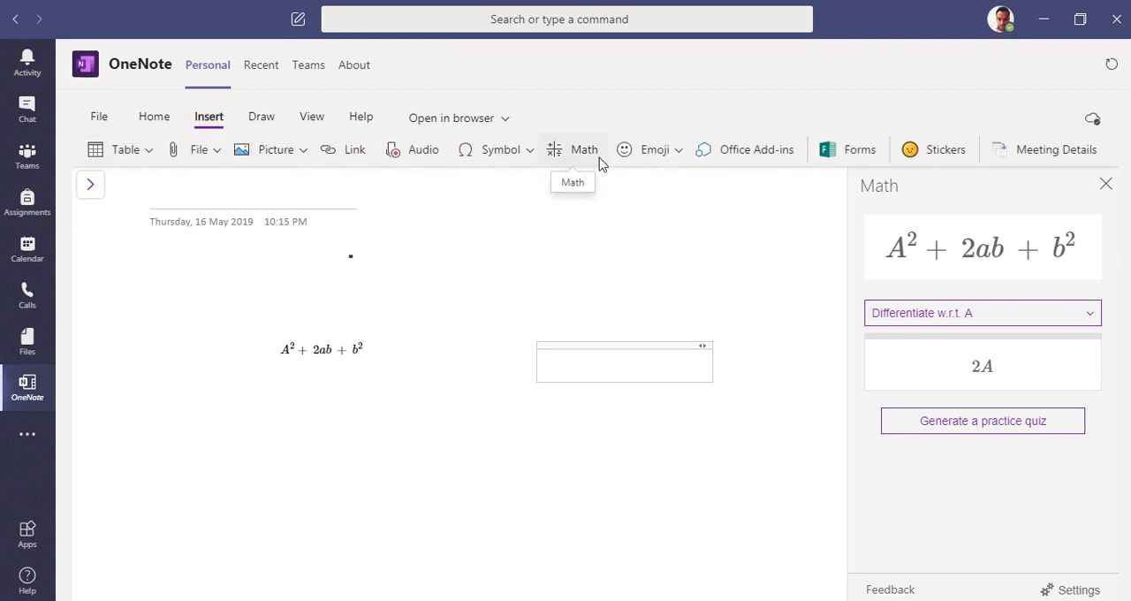
click(672, 154)
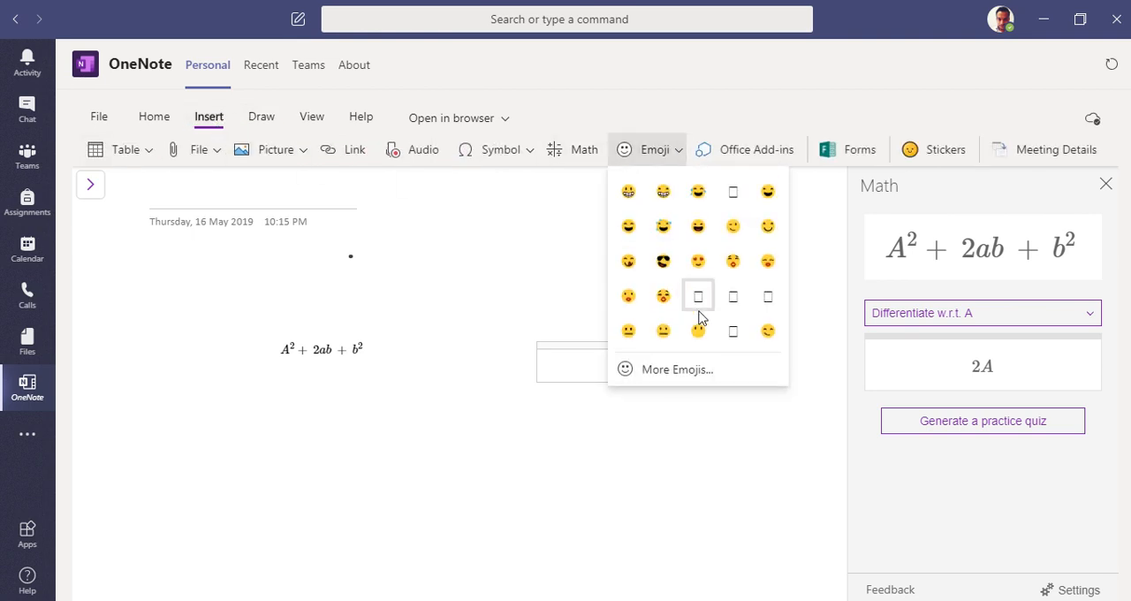
click(623, 232)
click(649, 152)
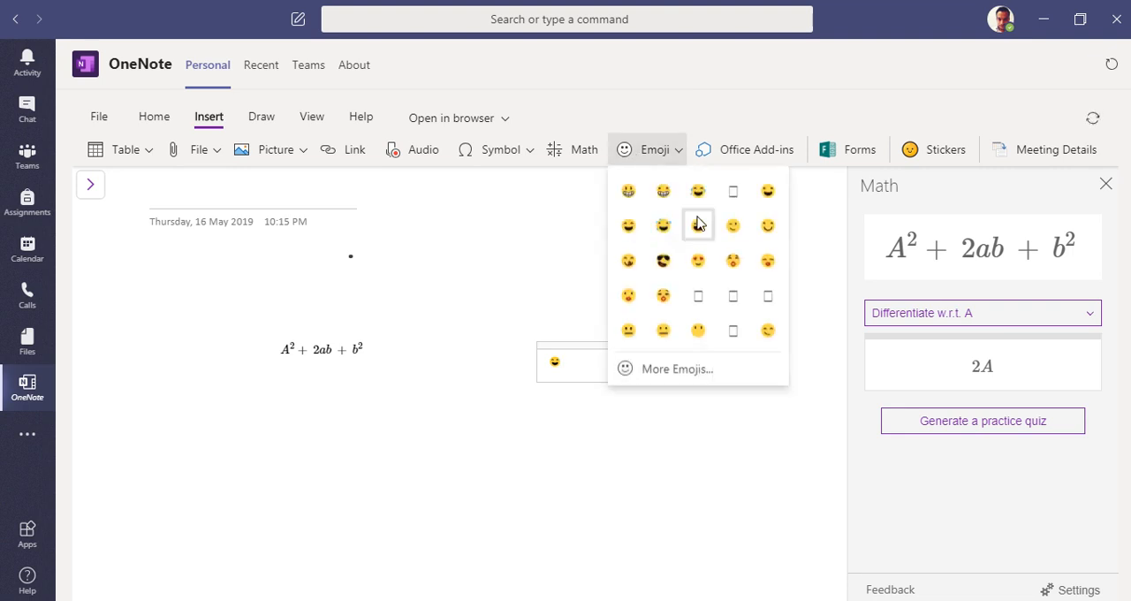
click(651, 222)
click(713, 237)
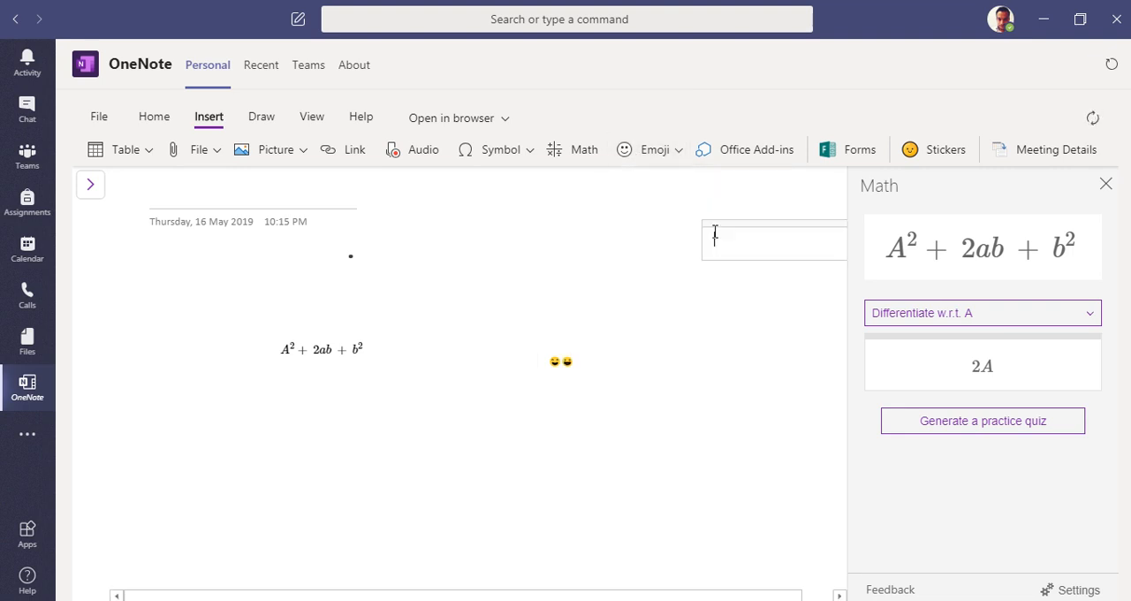
Step: Look at the Office Add-ins available for the notebook and close the dialog
click(769, 153)
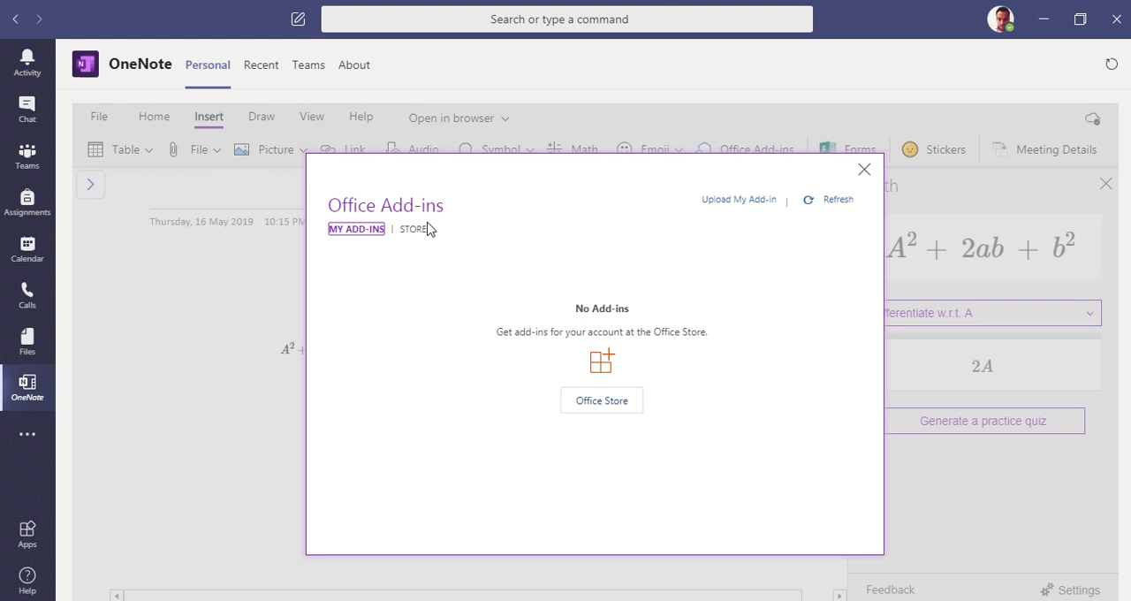
click(864, 170)
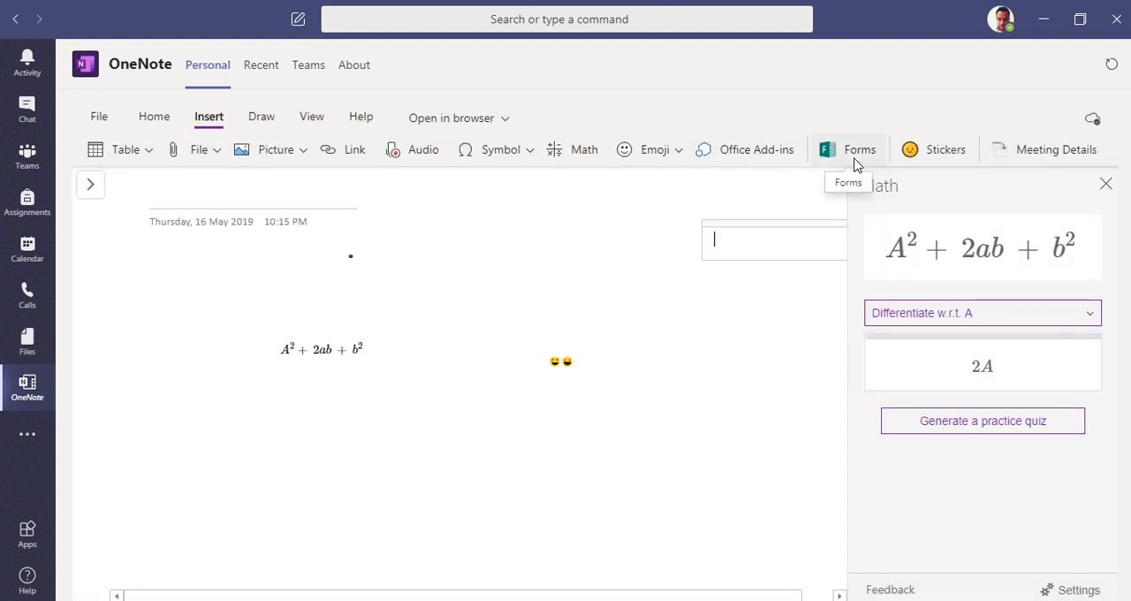
Step: Create a new quiz from Forms for OneNote and bring up its blank design page in the browser
click(855, 155)
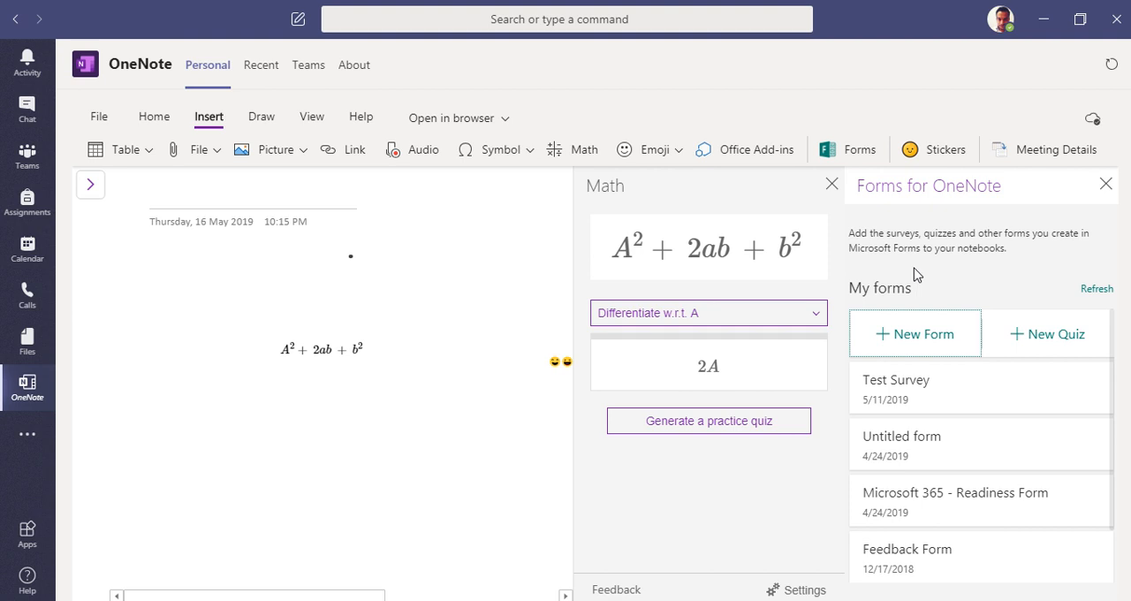
click(1032, 342)
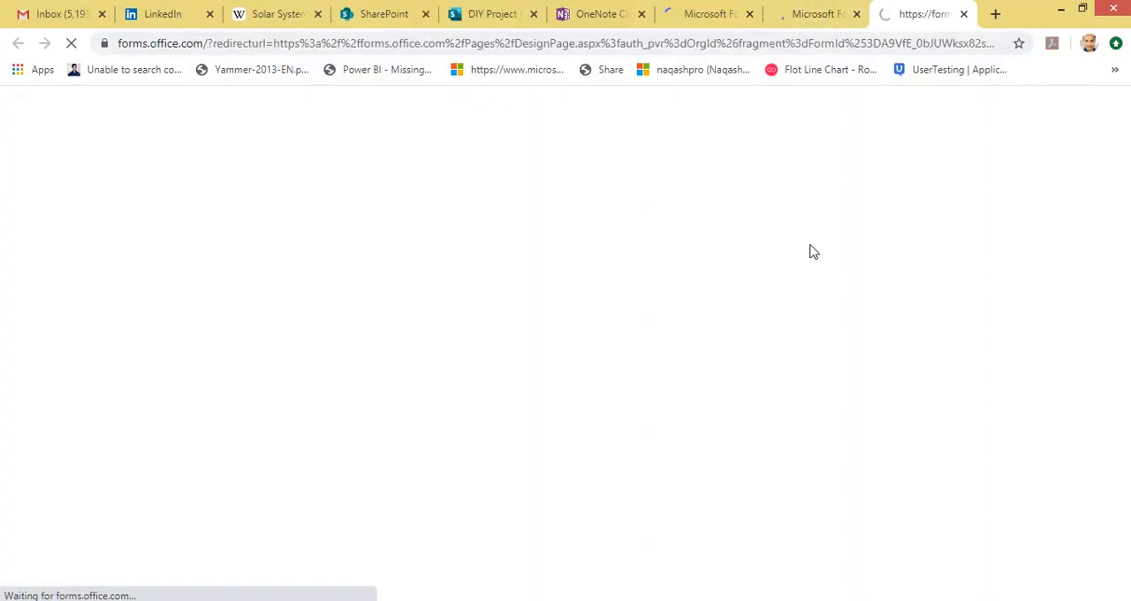
click(811, 15)
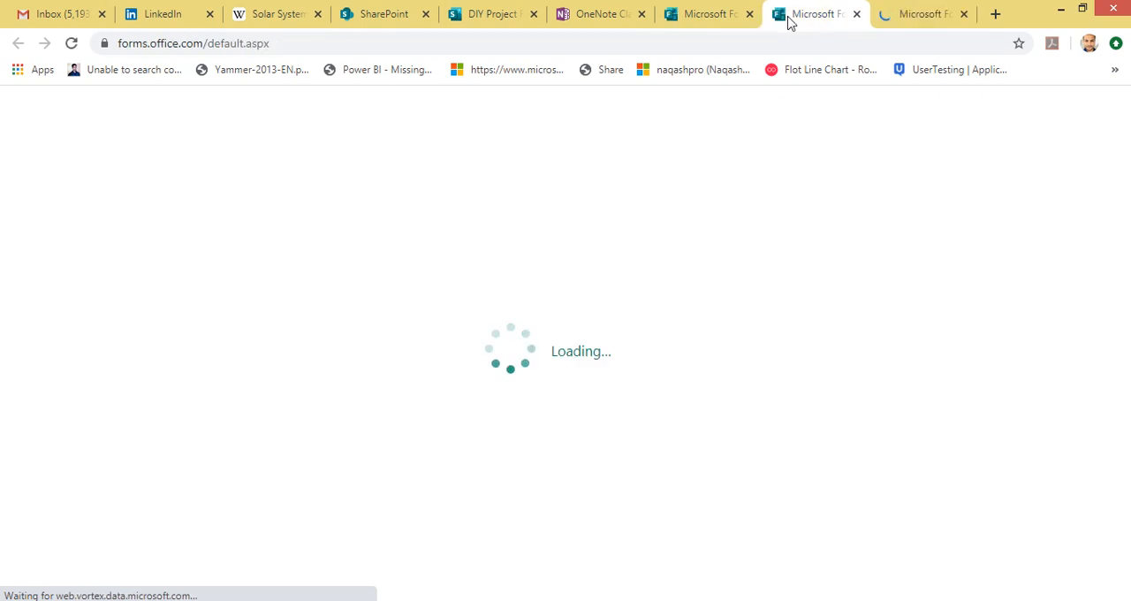
click(894, 18)
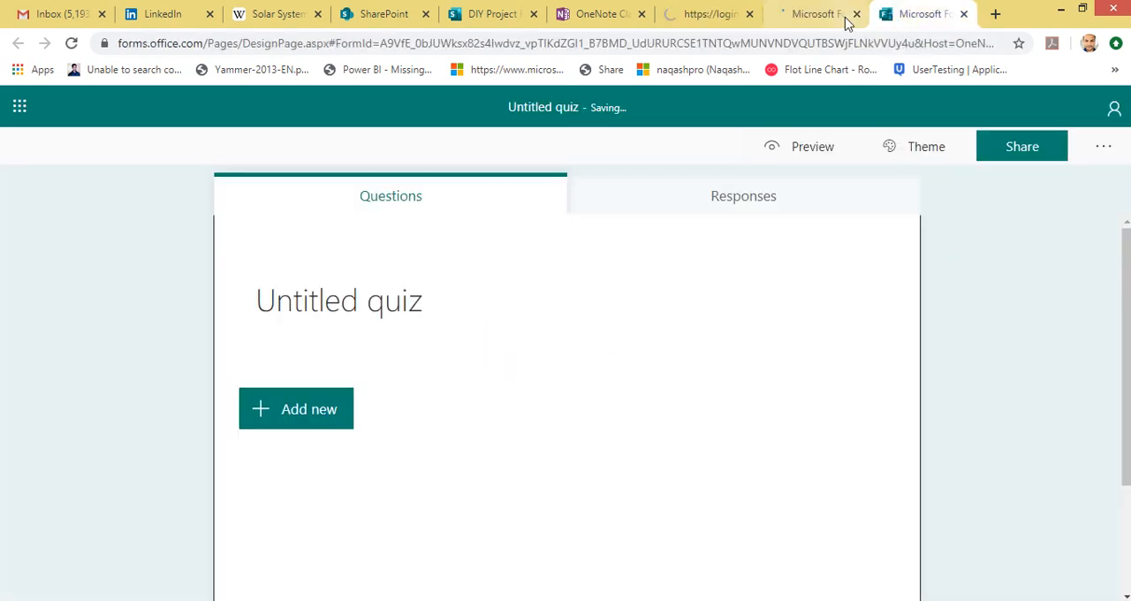
scroll(465, 304, down, 2)
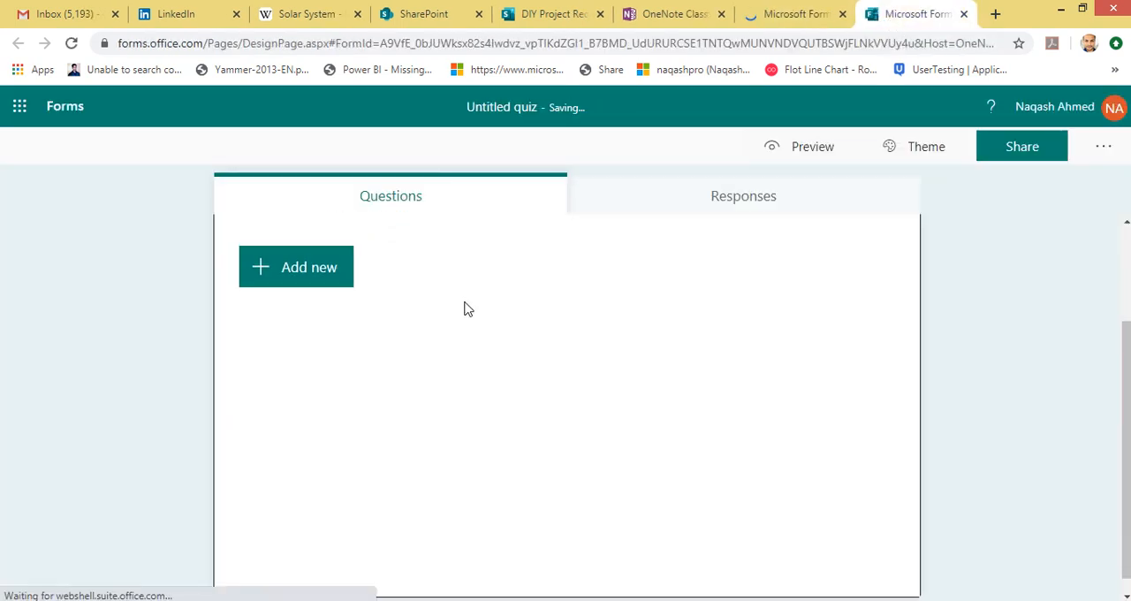
scroll(348, 378, up, 2)
Step: Title the untitled quiz "How many planets in solar system?"
click(352, 315)
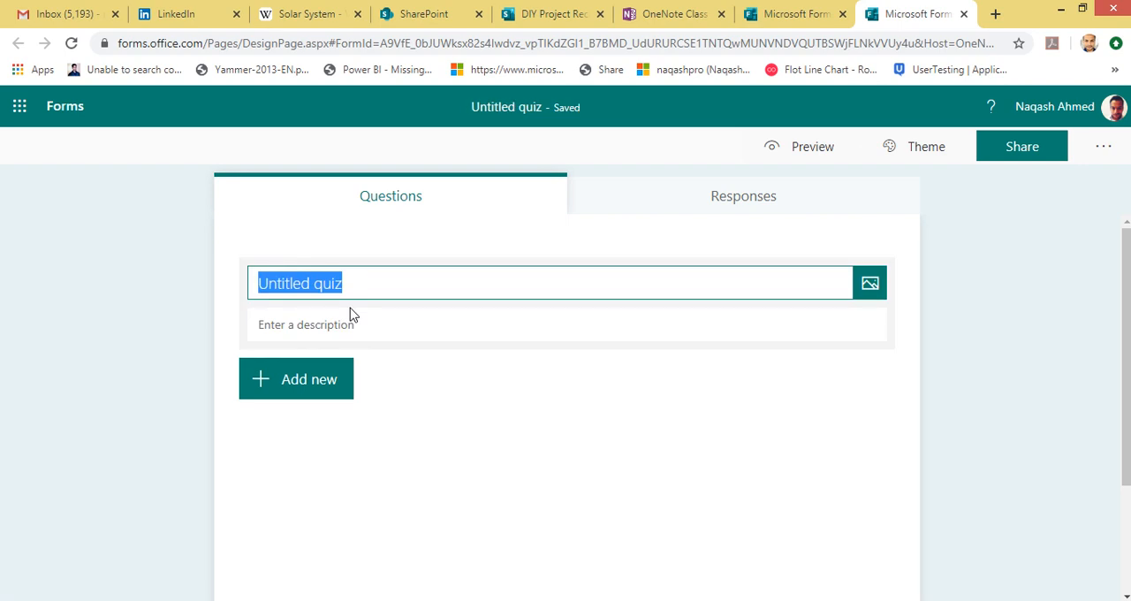
text(How to)
key(BackSpace)
key(BackSpace)
key(BackSpace)
key(BackSpace)
key(BackSpace)
key(BackSpace)
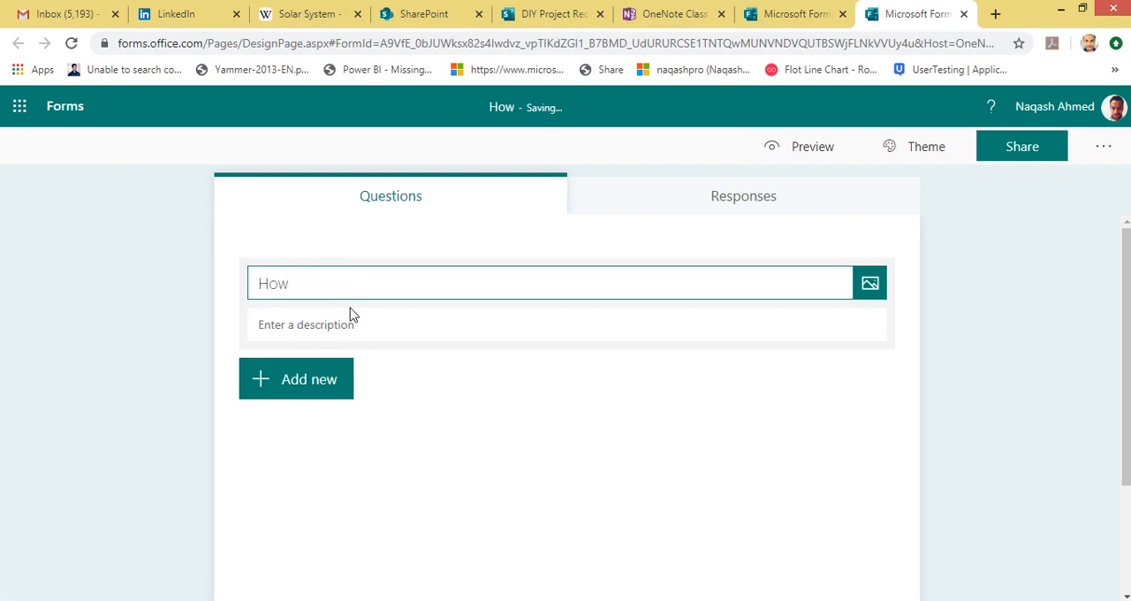
text(What is )
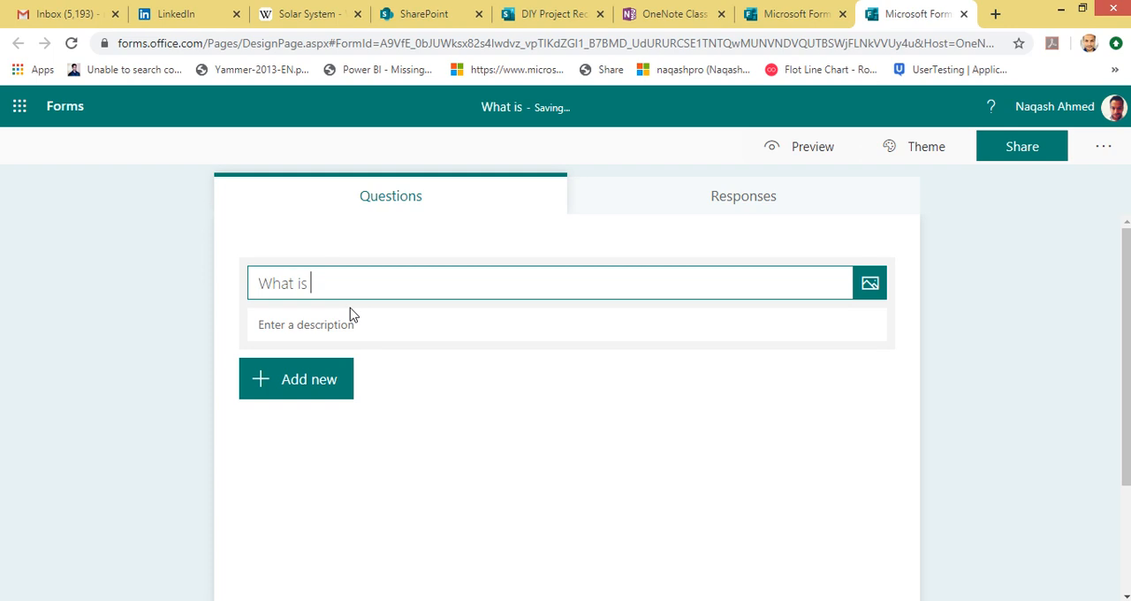
text(the)
key(BackSpace)
key(BackSpace)
key(BackSpace)
key(BackSpace)
key(BackSpace)
key(BackSpace)
key(BackSpace)
key(BackSpace)
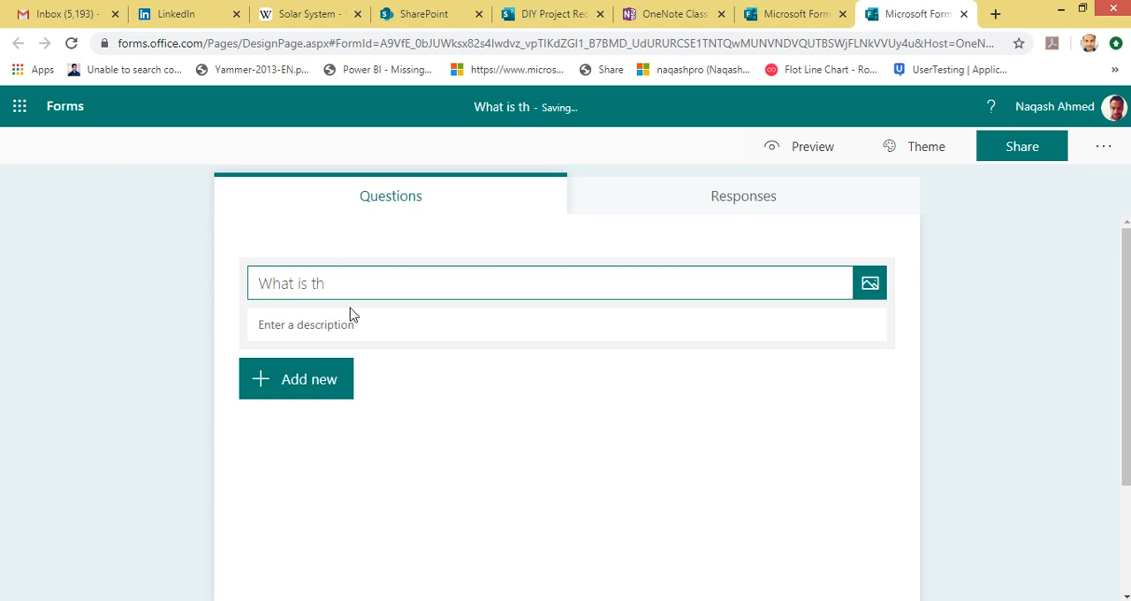
key(BackSpace)
key(BackSpace)
key(BackSpace)
text(How may)
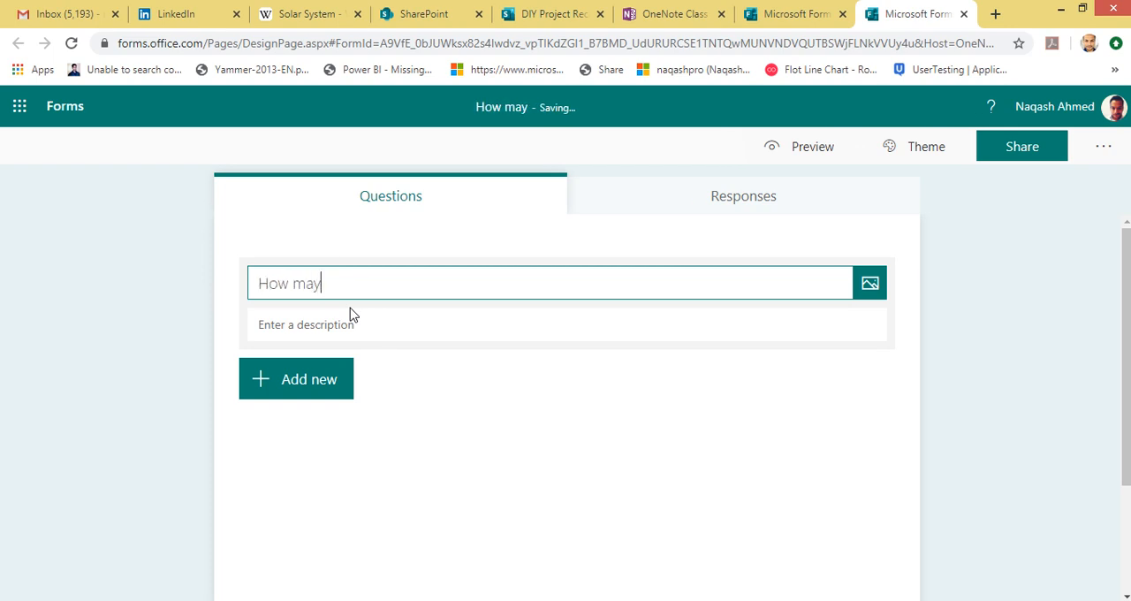
key(BackSpace)
text(ny )
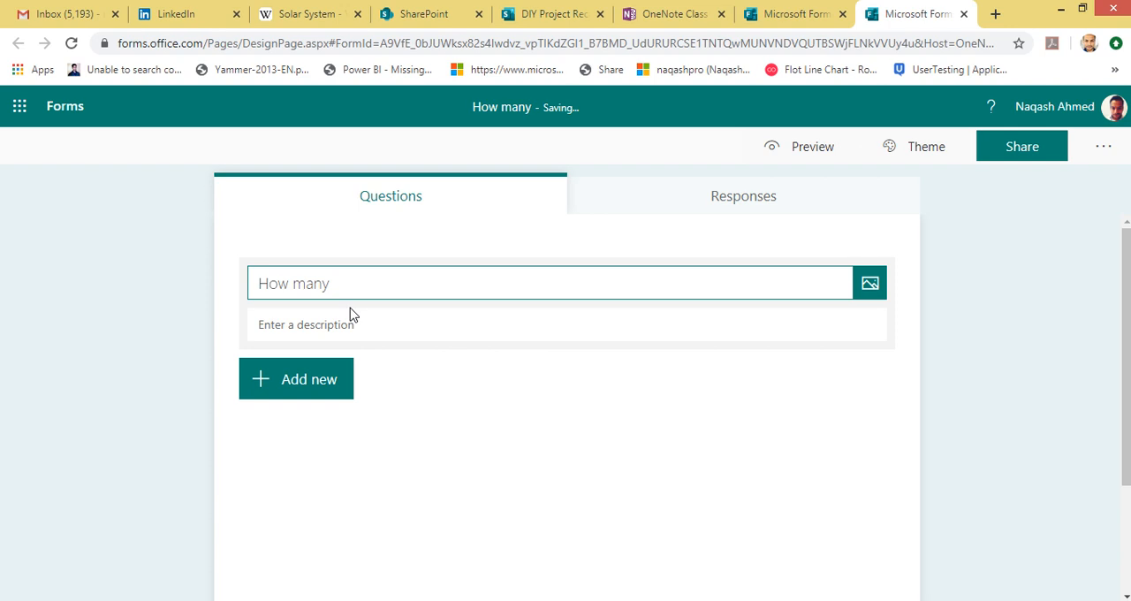
text(planet)
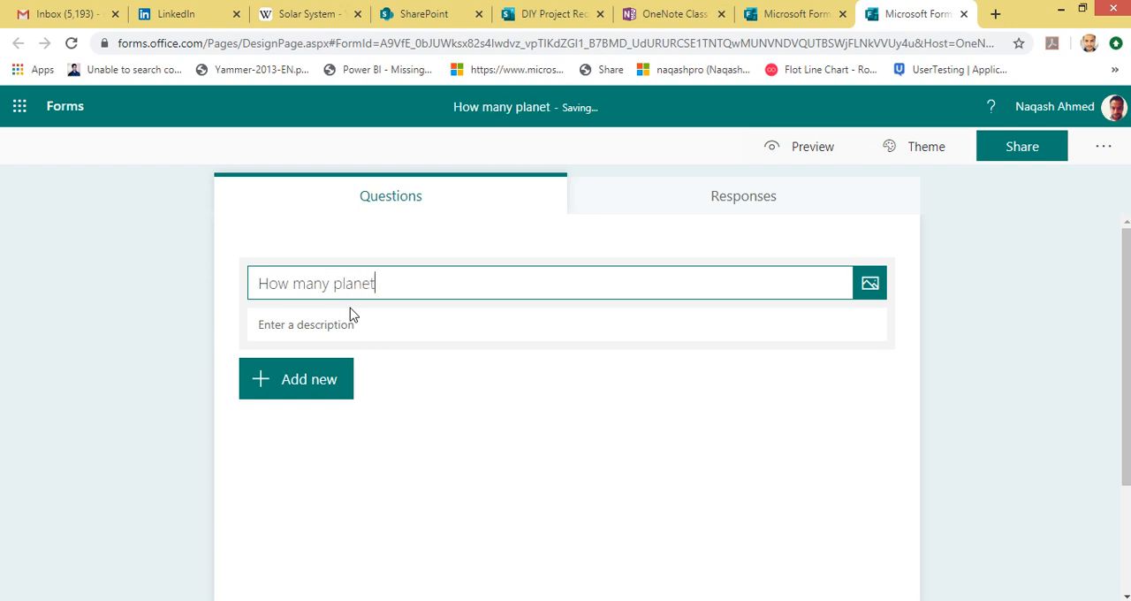
text(s in solar system>)
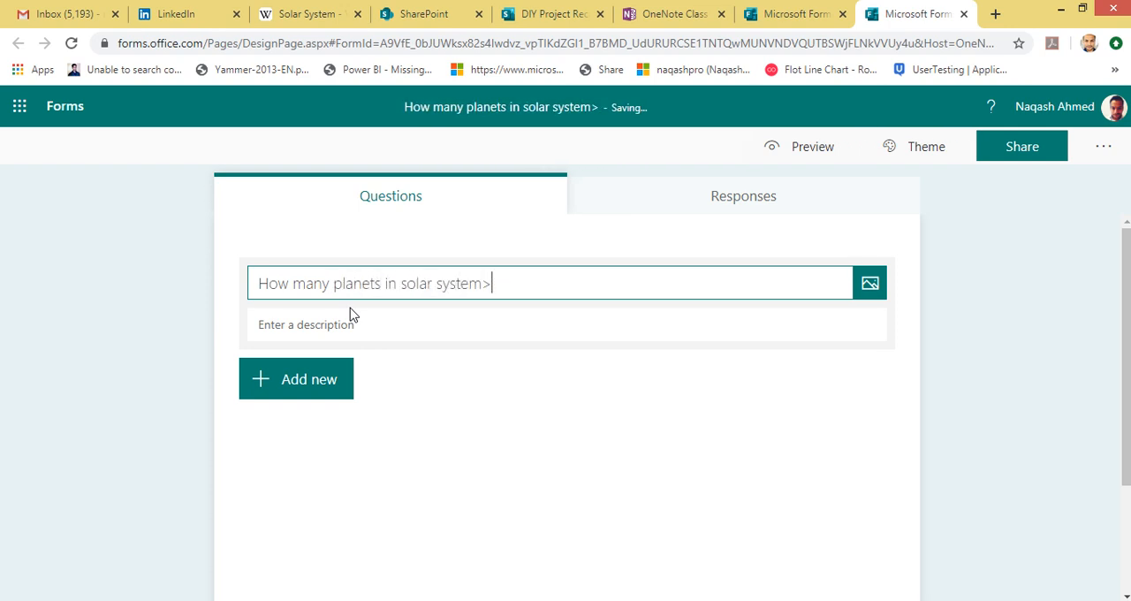
key(BackSpace)
text(?)
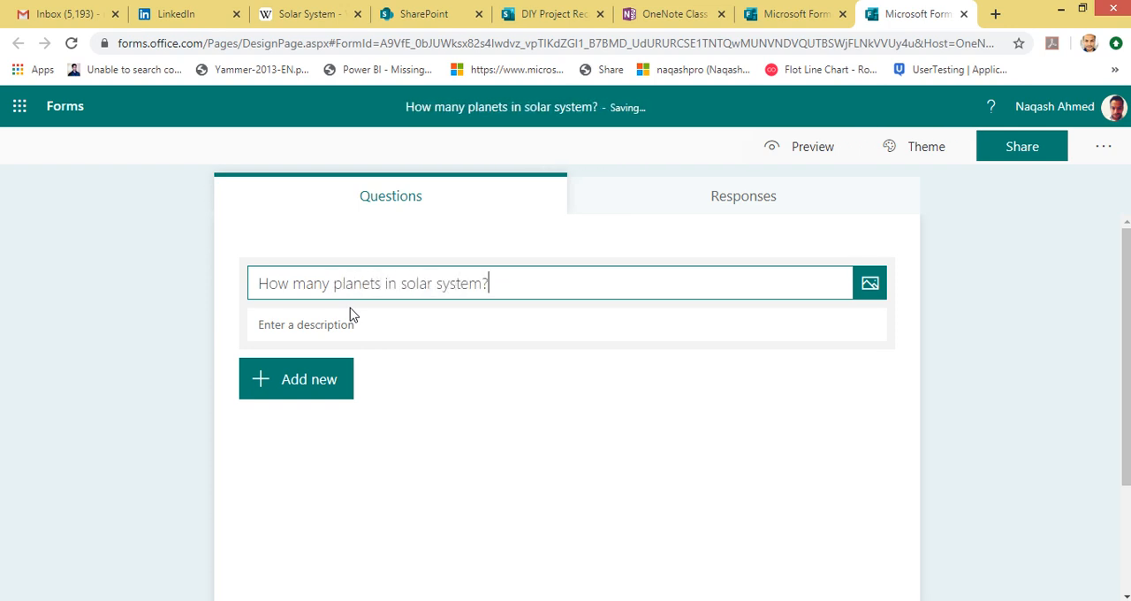
Step: Add a Choice question to the quiz and give it a third answer option
click(286, 402)
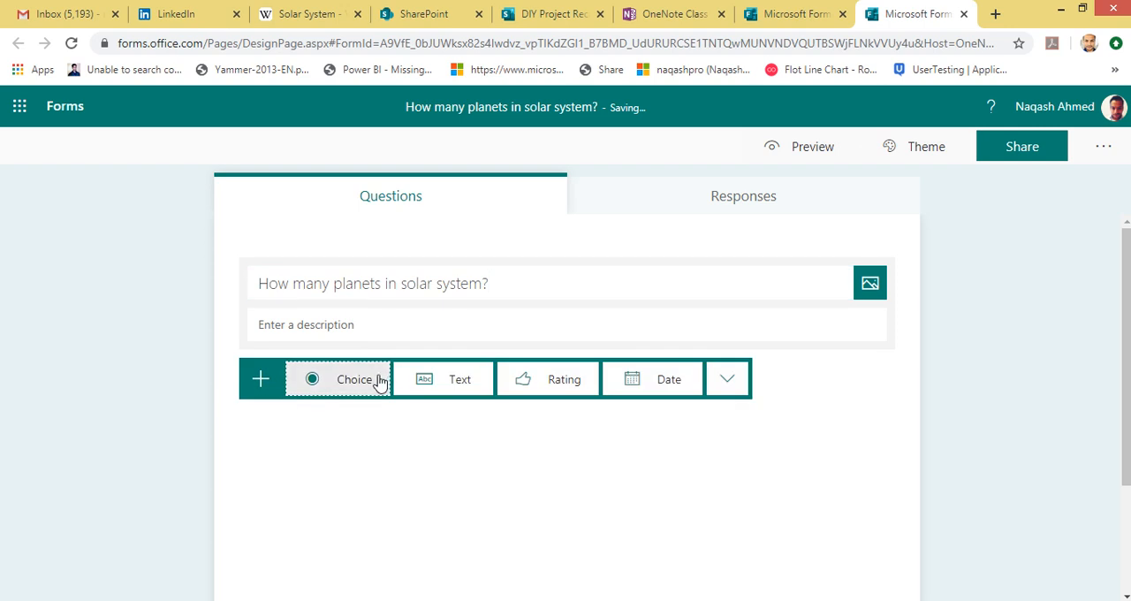
click(371, 378)
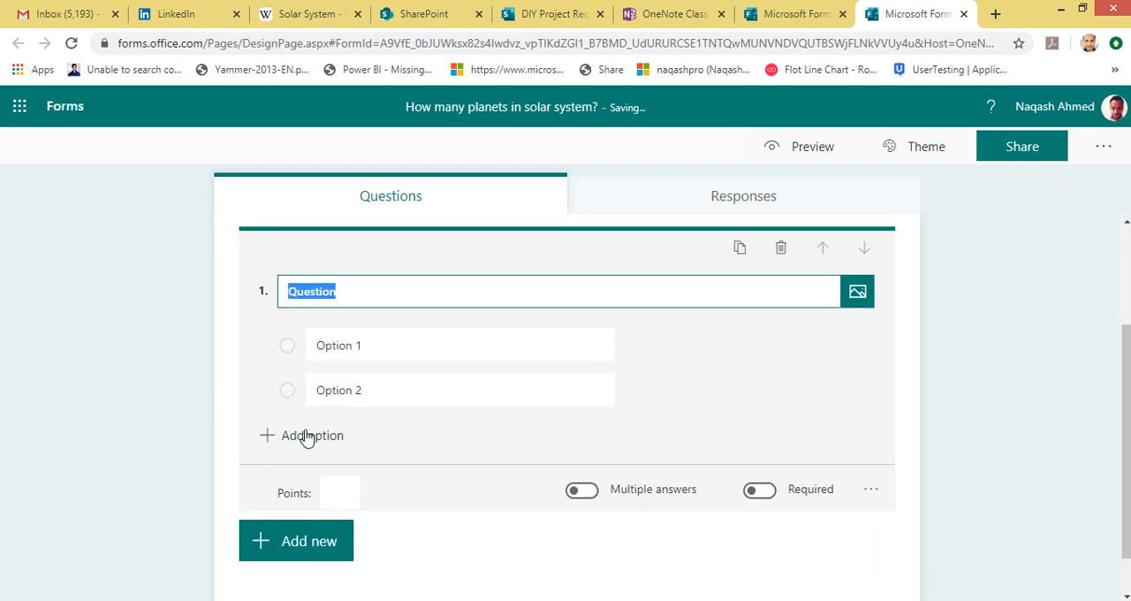
click(309, 435)
Step: Set the question's three answer options to 3, 5 and 7, and add a fourth option, 9
click(444, 347)
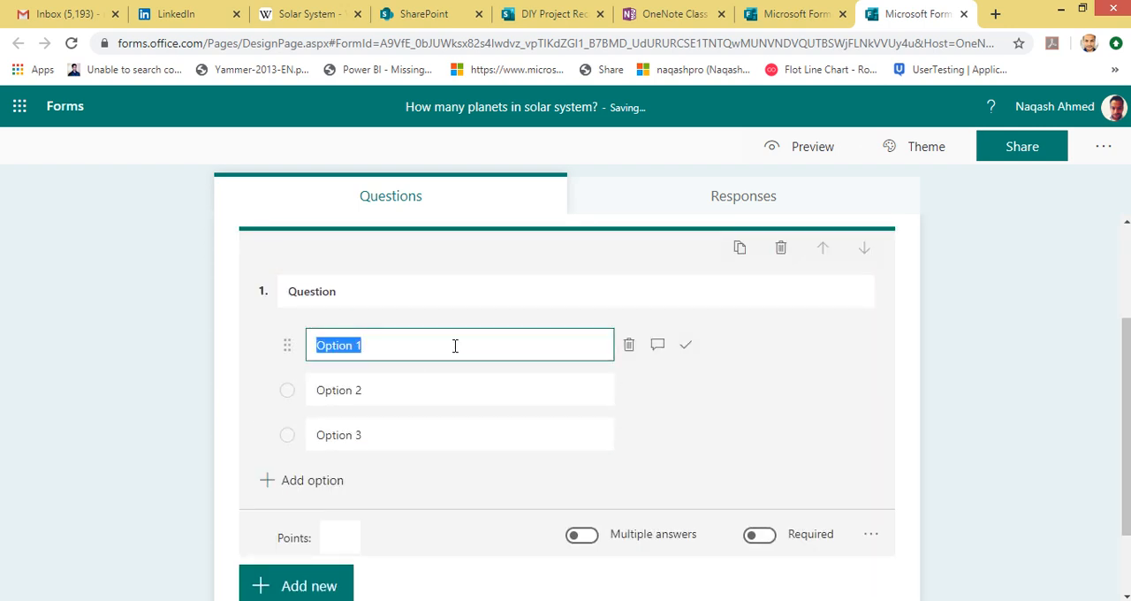
text(3)
click(434, 398)
text(5)
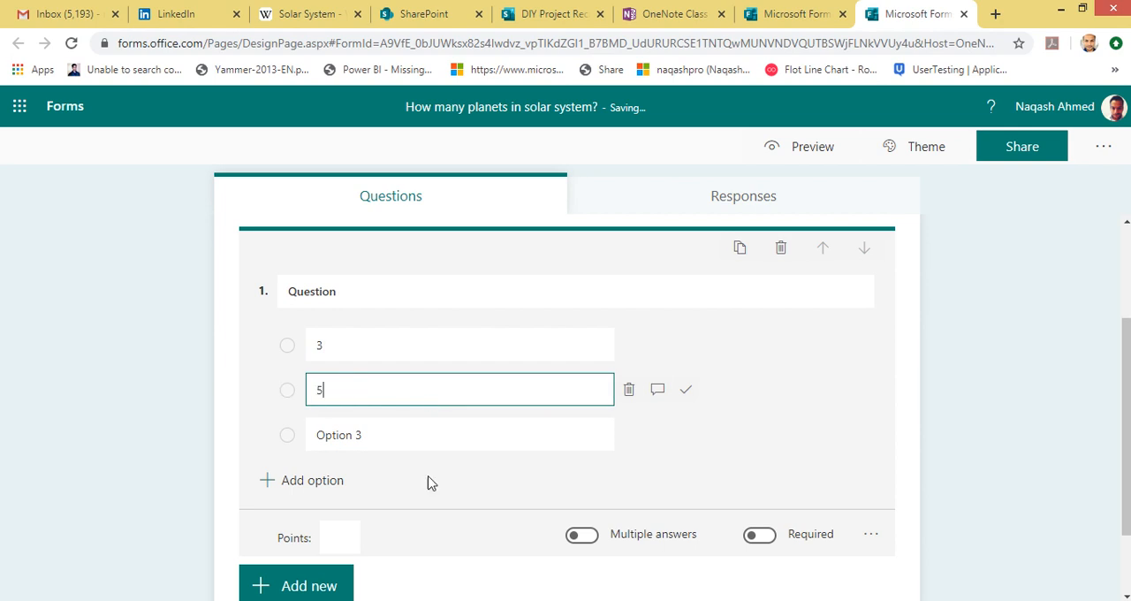
click(406, 441)
text(7)
click(311, 491)
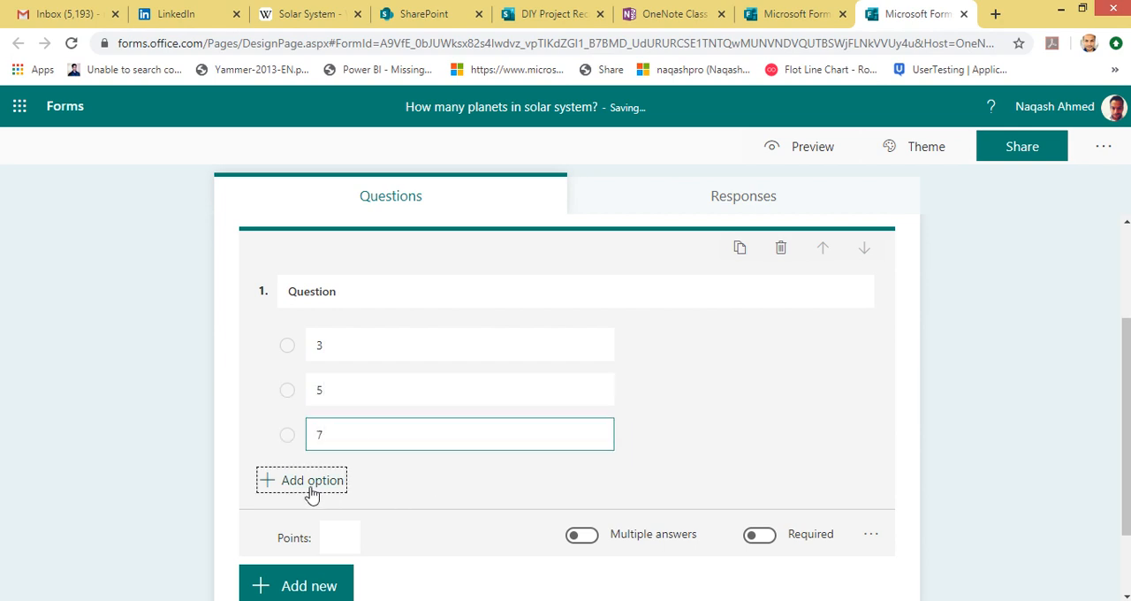
text(9)
click(486, 530)
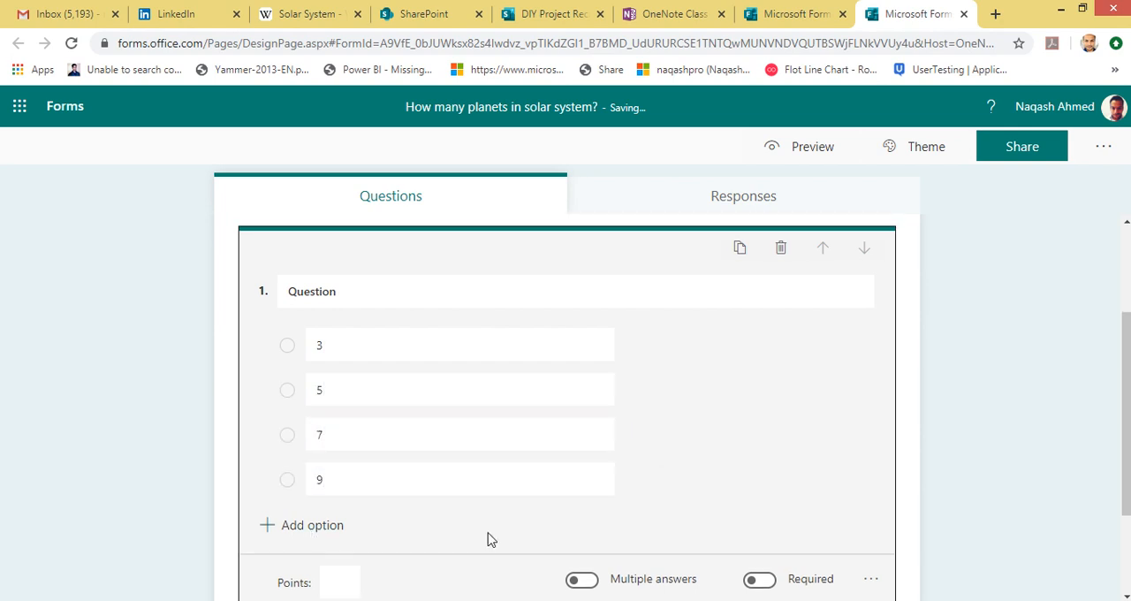
Step: Look over the finished question and view the quiz's responses page
scroll(495, 521, down, 1)
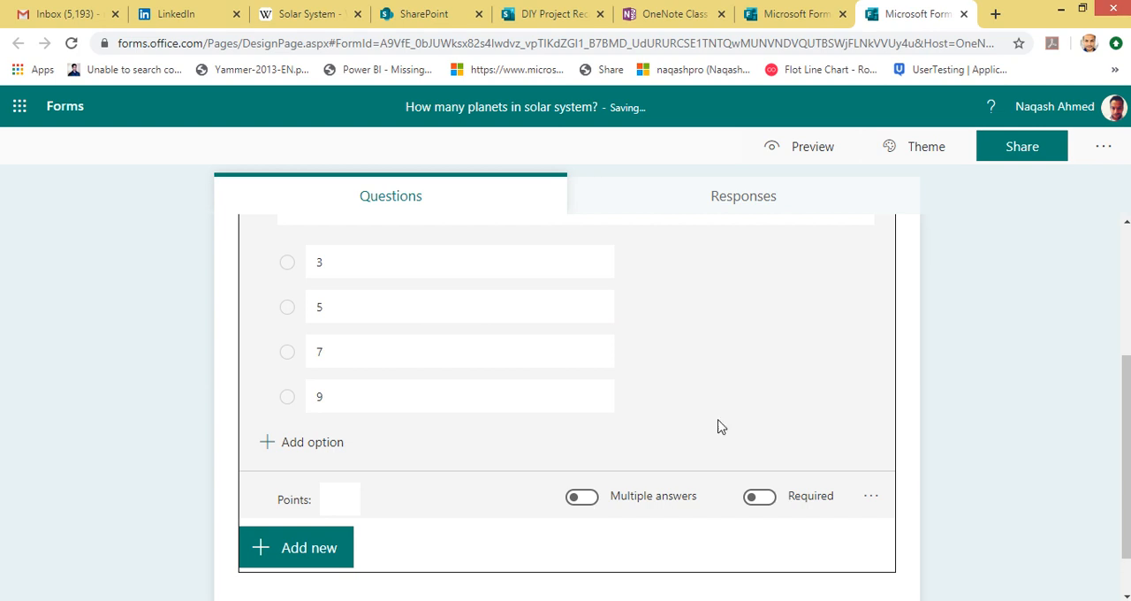
scroll(718, 426, up, 3)
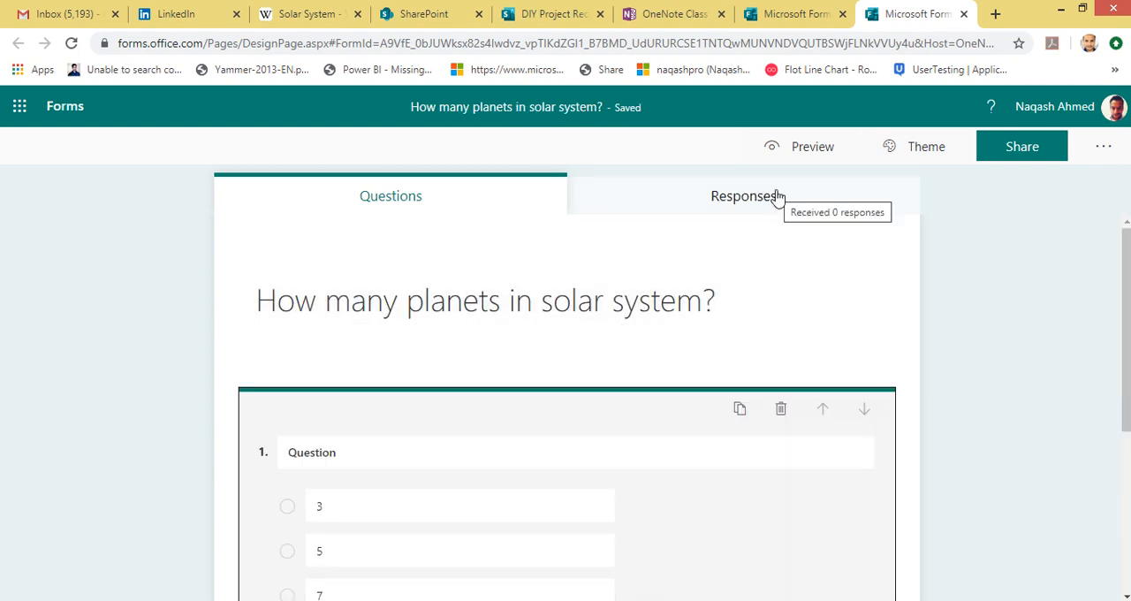
click(759, 207)
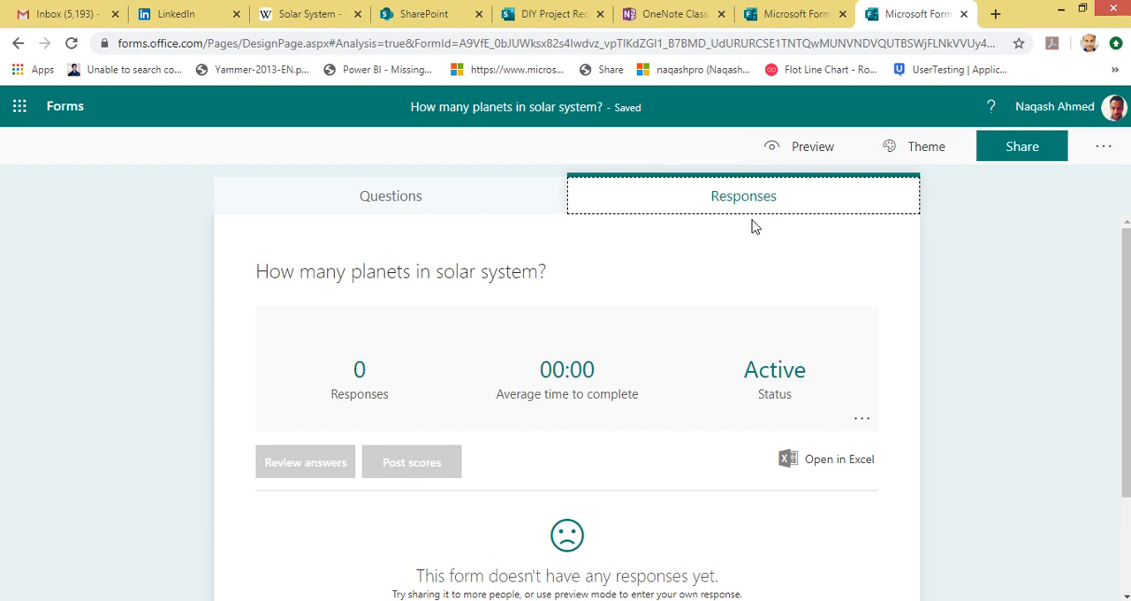
scroll(510, 386, down, 1)
scroll(606, 362, up, 1)
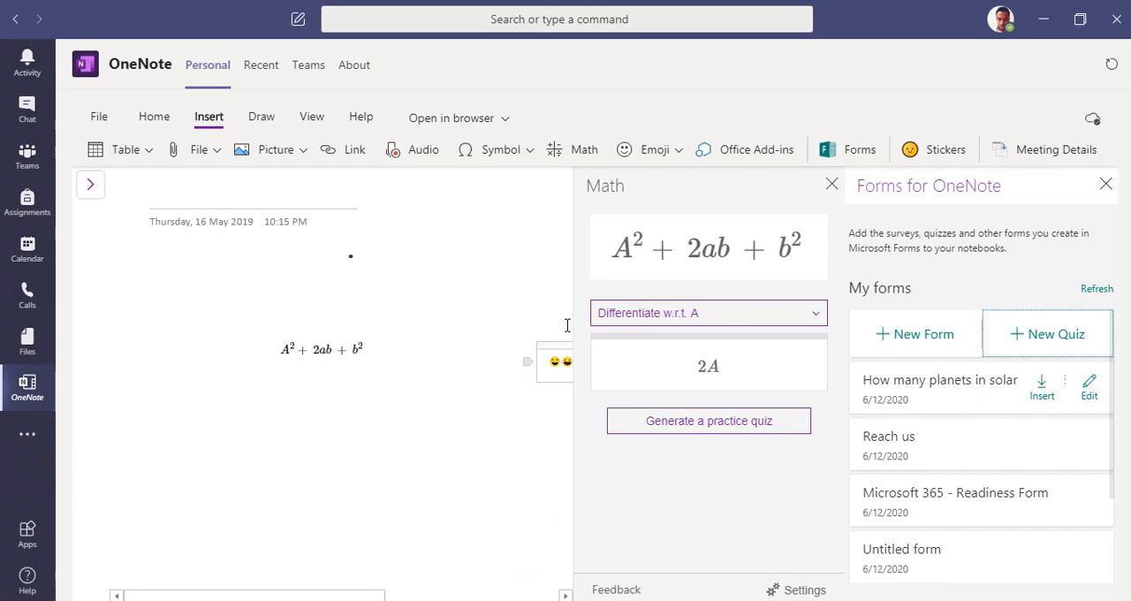
Step: Switch back to OneNote in Microsoft Teams and close the Forms for OneNote pane
click(1106, 182)
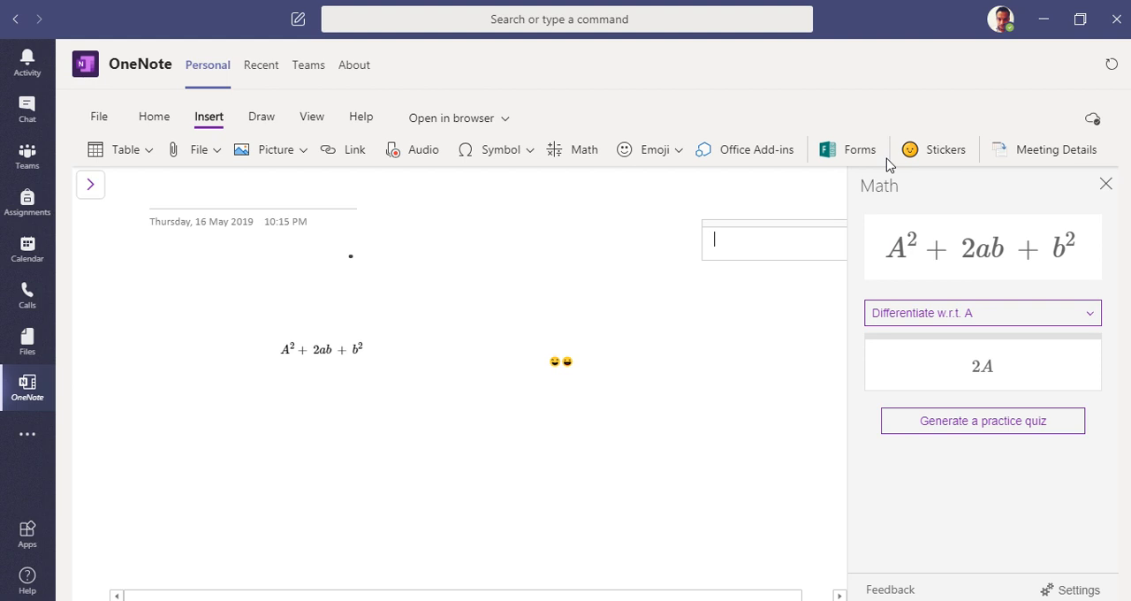
Step: Insert the Helium sticker from the Periodic Pals set onto the page and close the Math pane
click(944, 151)
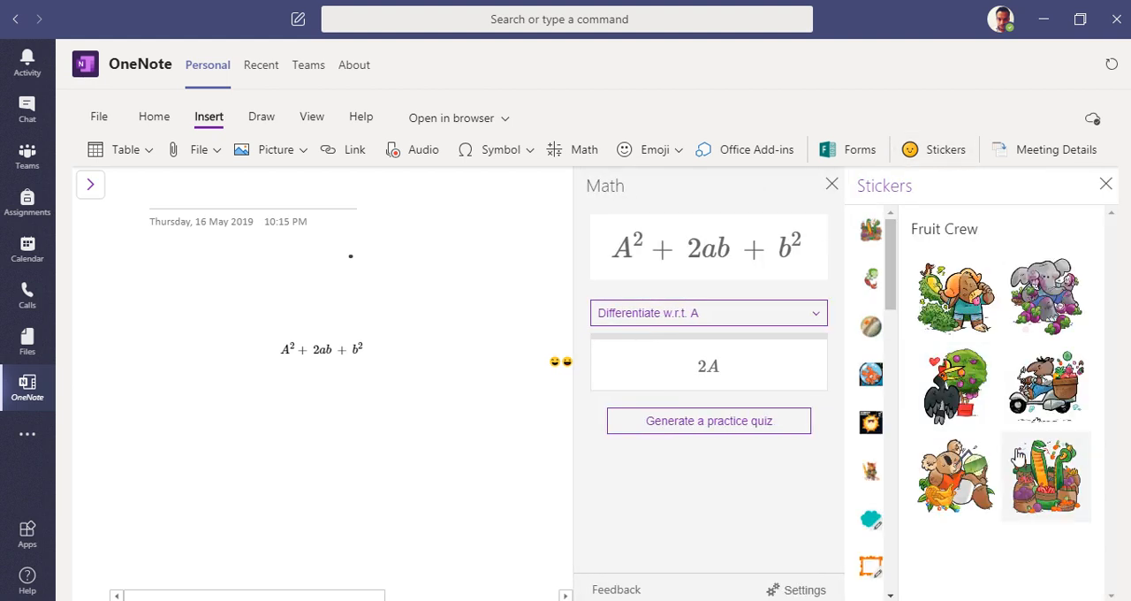
scroll(879, 362, down, 2)
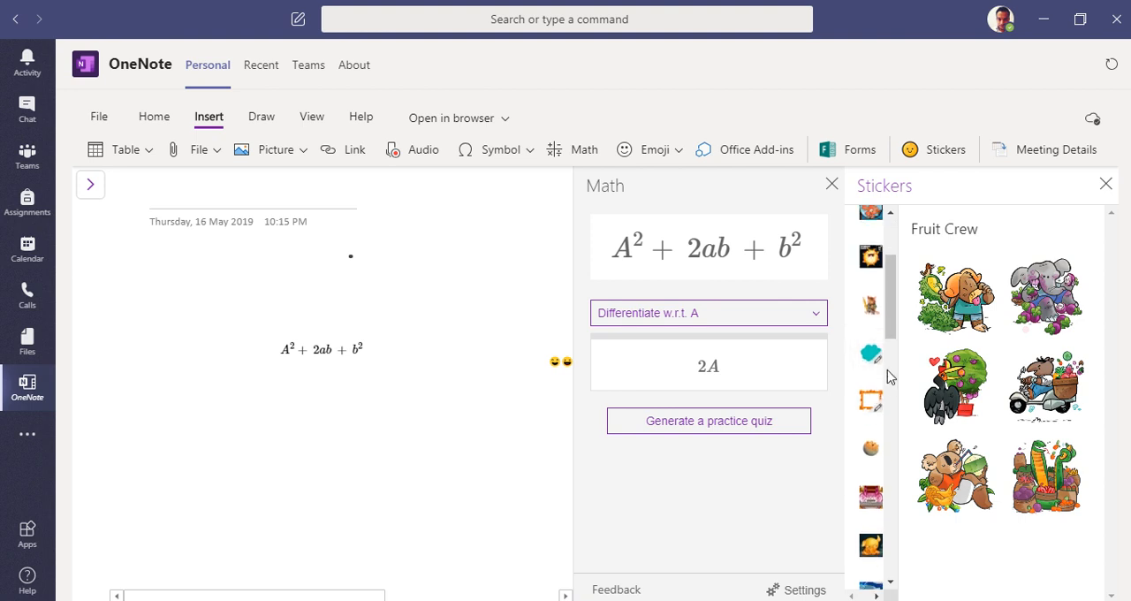
click(869, 256)
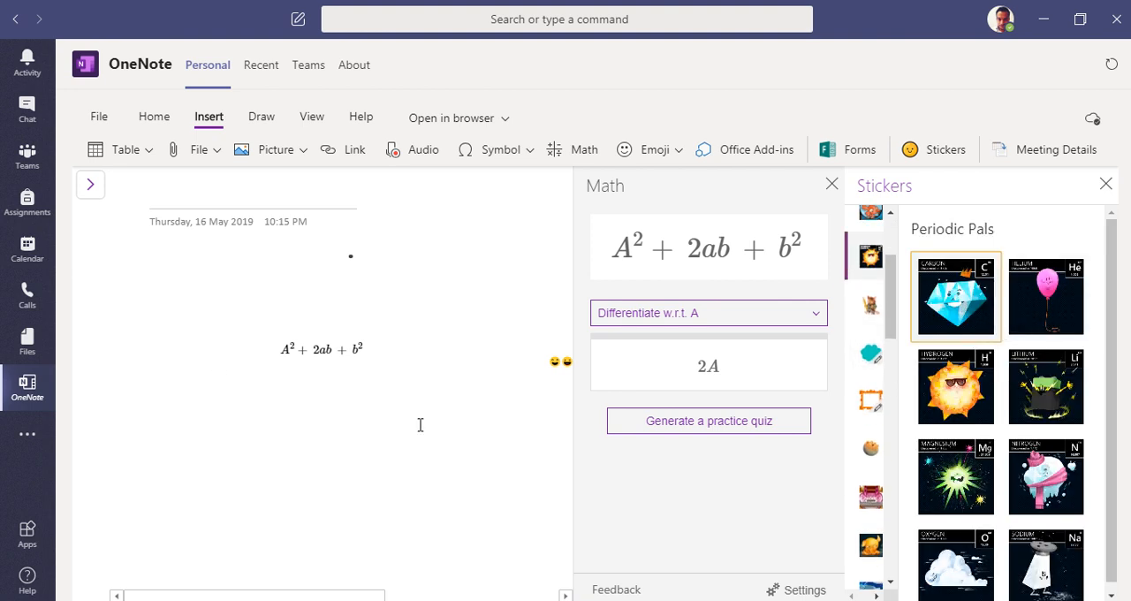
click(1023, 322)
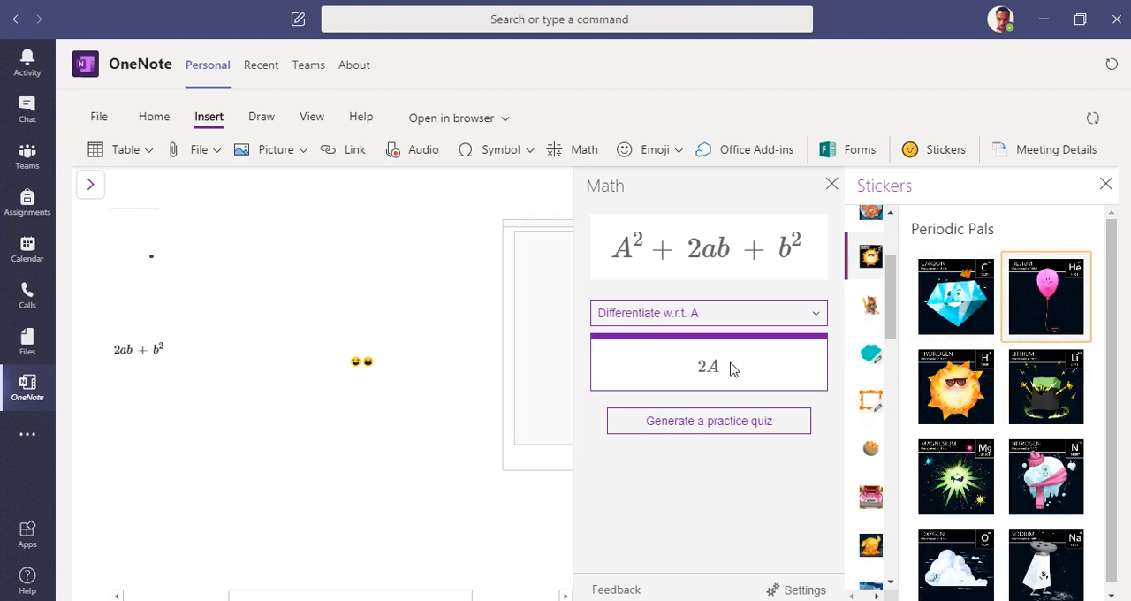
click(831, 184)
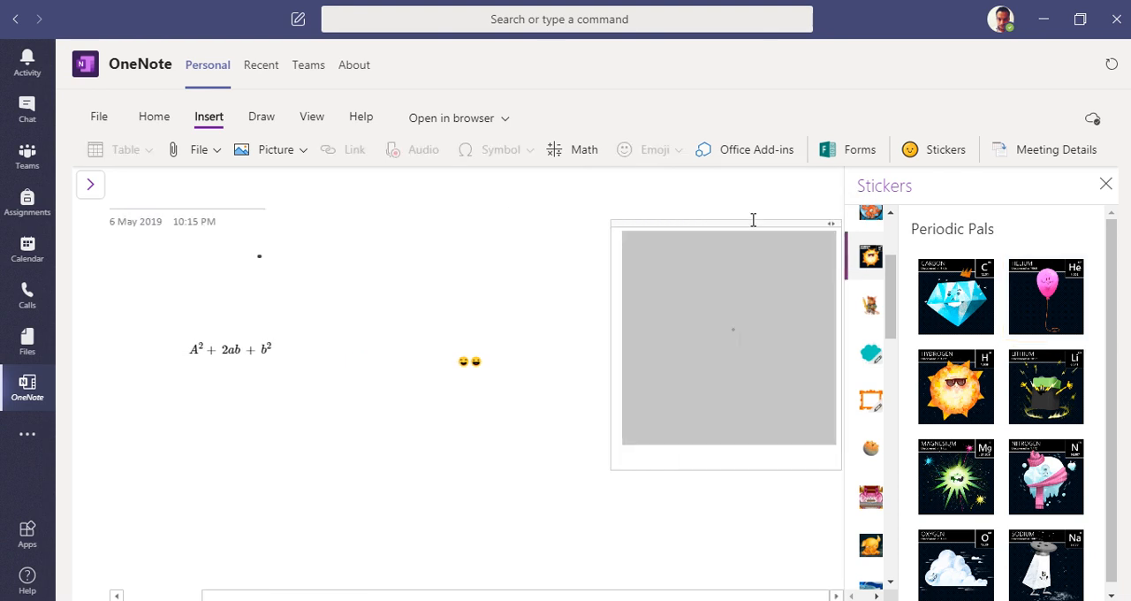
Step: Move the Helium sticker's container over the equation, just below the page's date line
drag(763, 226, 478, 281)
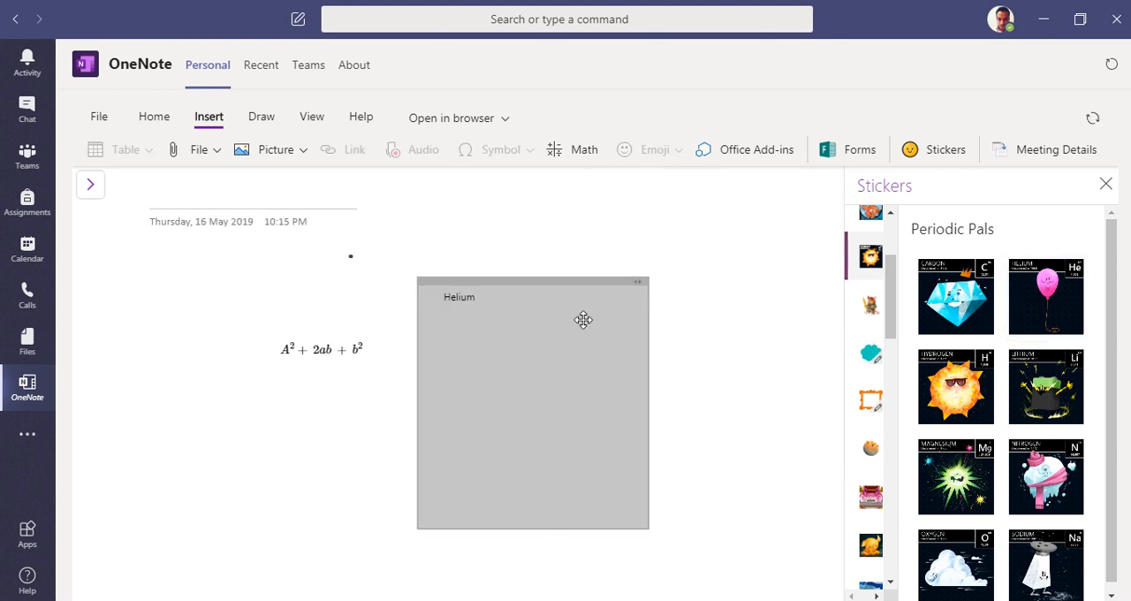
click(674, 358)
click(518, 308)
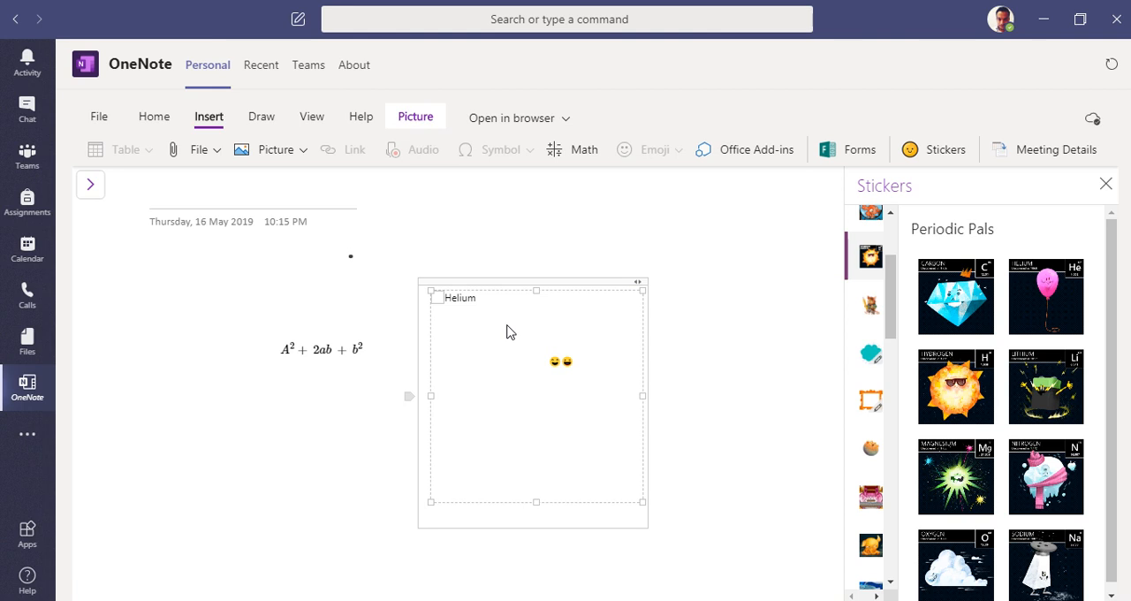
click(472, 259)
click(431, 302)
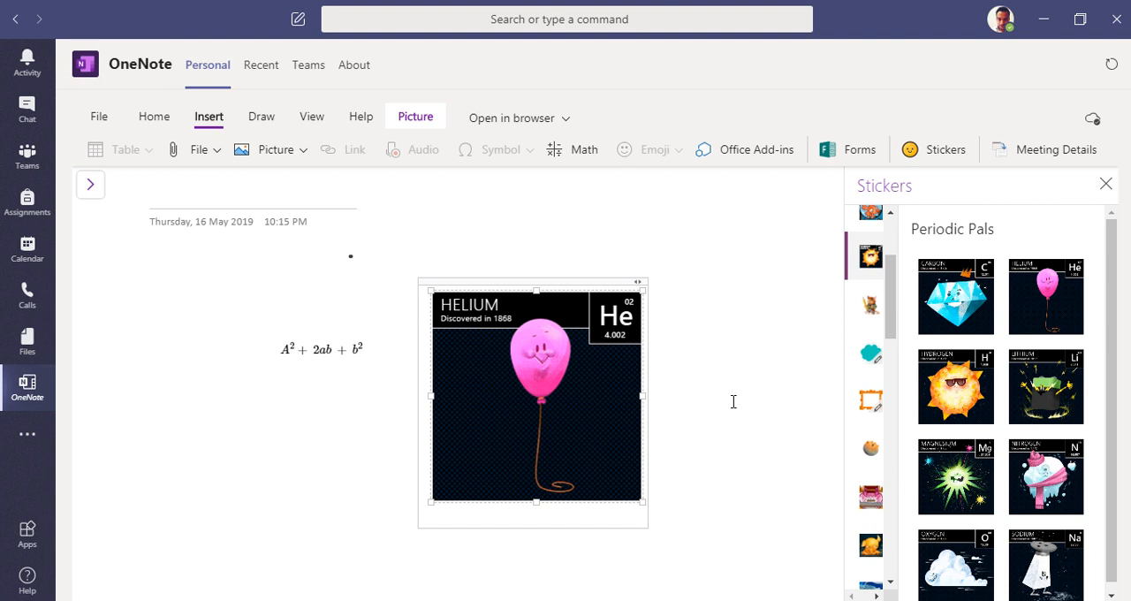
drag(548, 283, 241, 290)
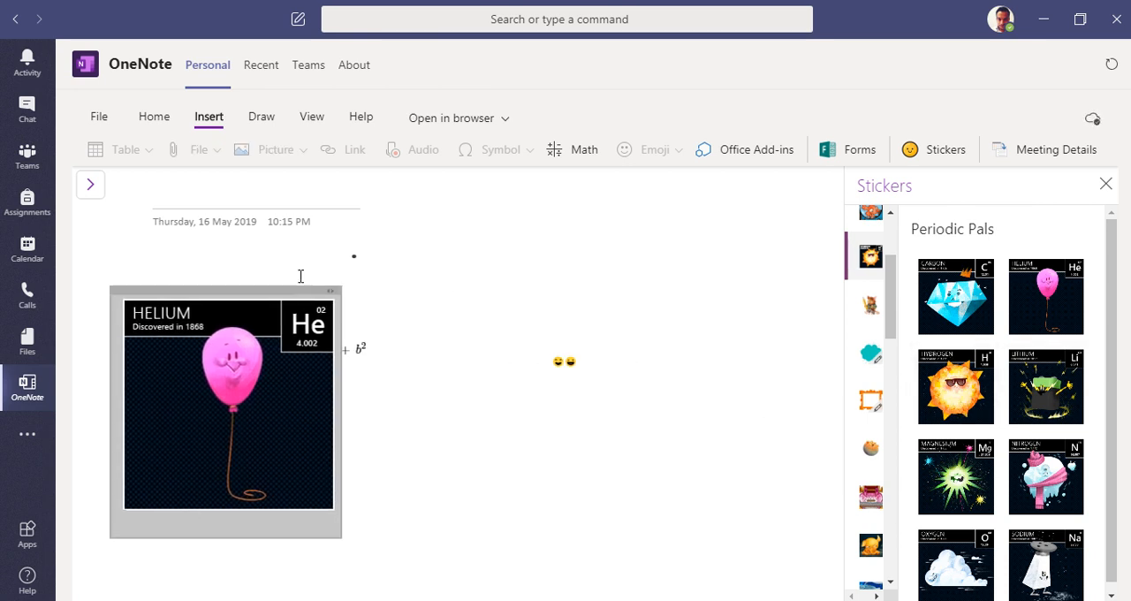
drag(274, 291, 298, 268)
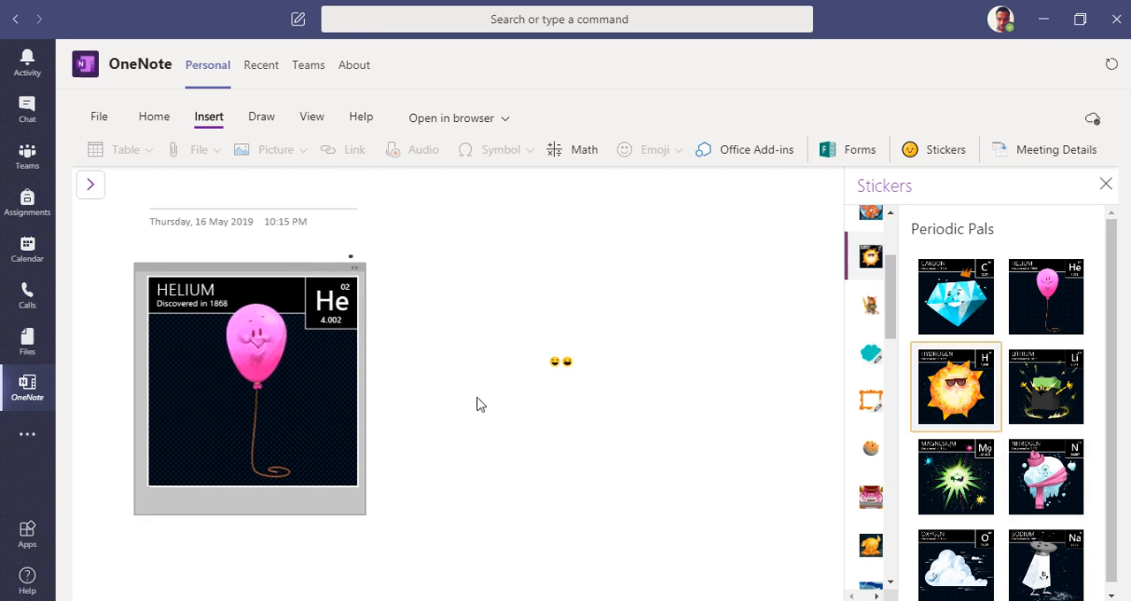
Step: Replace the Helium sticker with the Hydrogen sticker and place a second Hydrogen sticker beside it
click(947, 411)
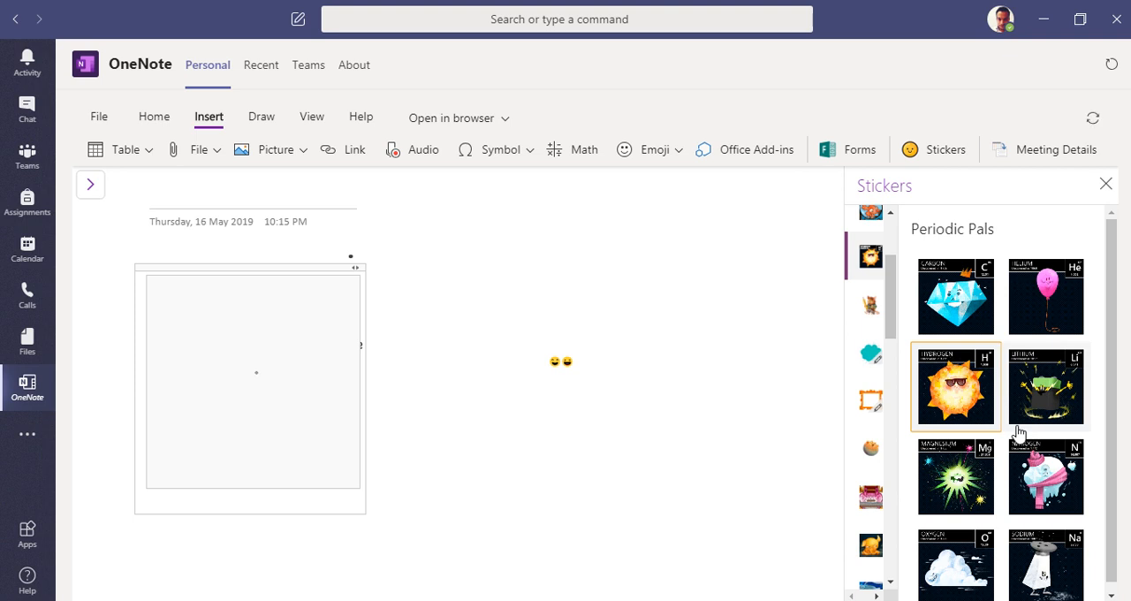
click(545, 314)
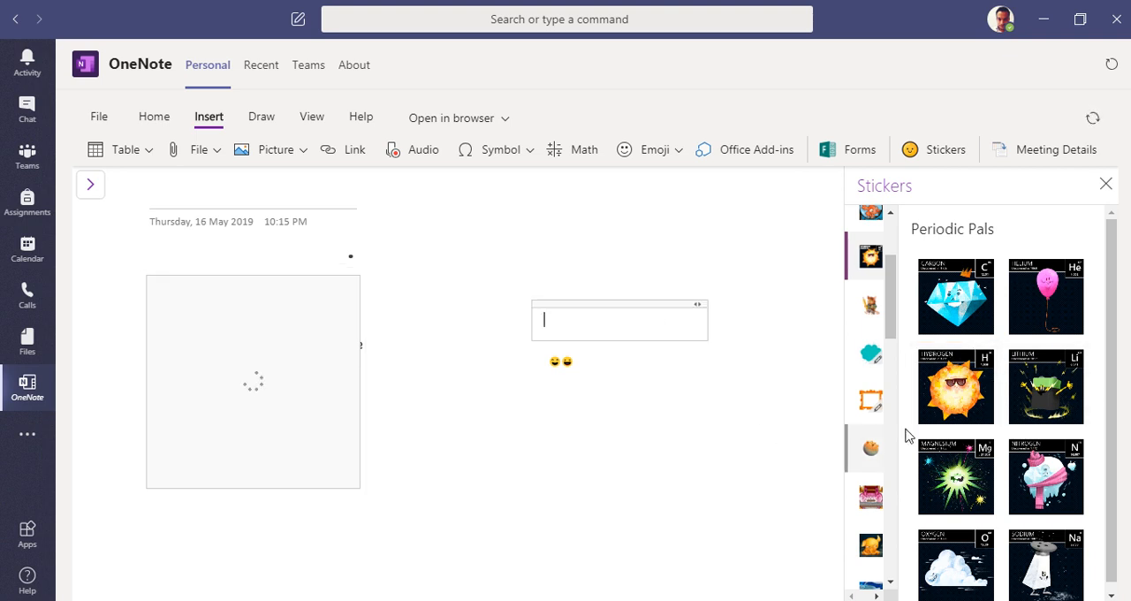
click(948, 403)
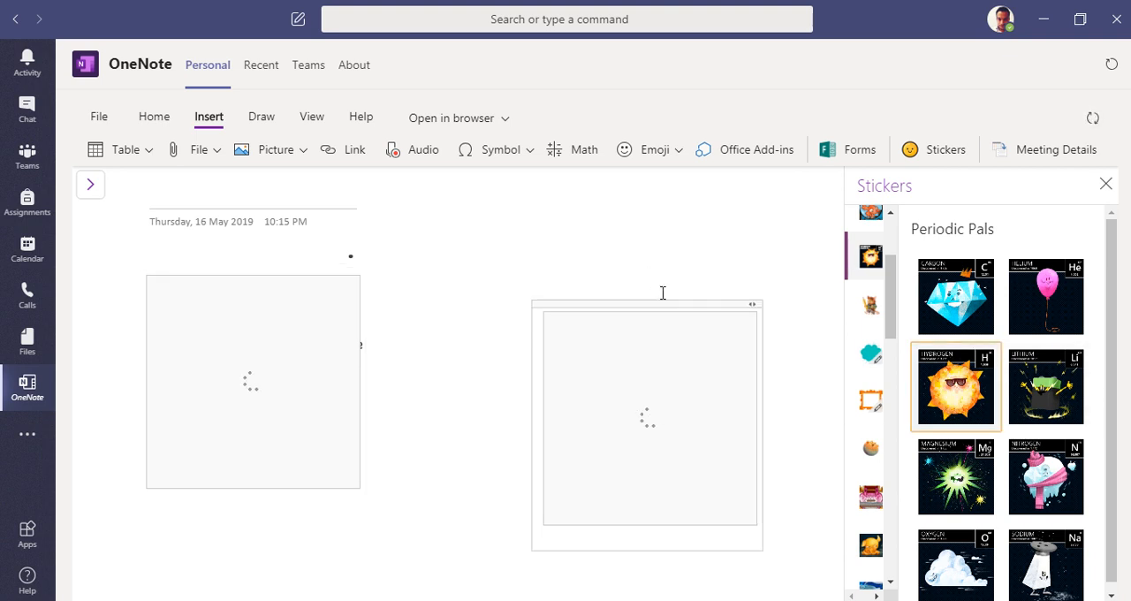
drag(670, 305, 558, 260)
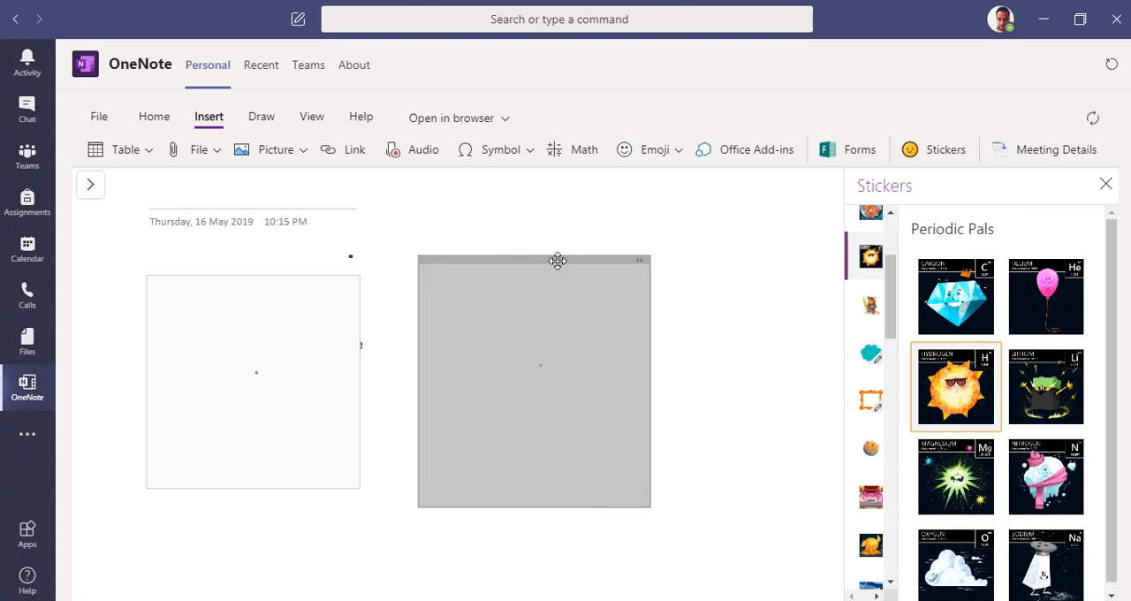
Step: Insert the Oxygen sticker from the Periodic Pals set to the right of the two Hydrogen stickers
scroll(1050, 501, down, 1)
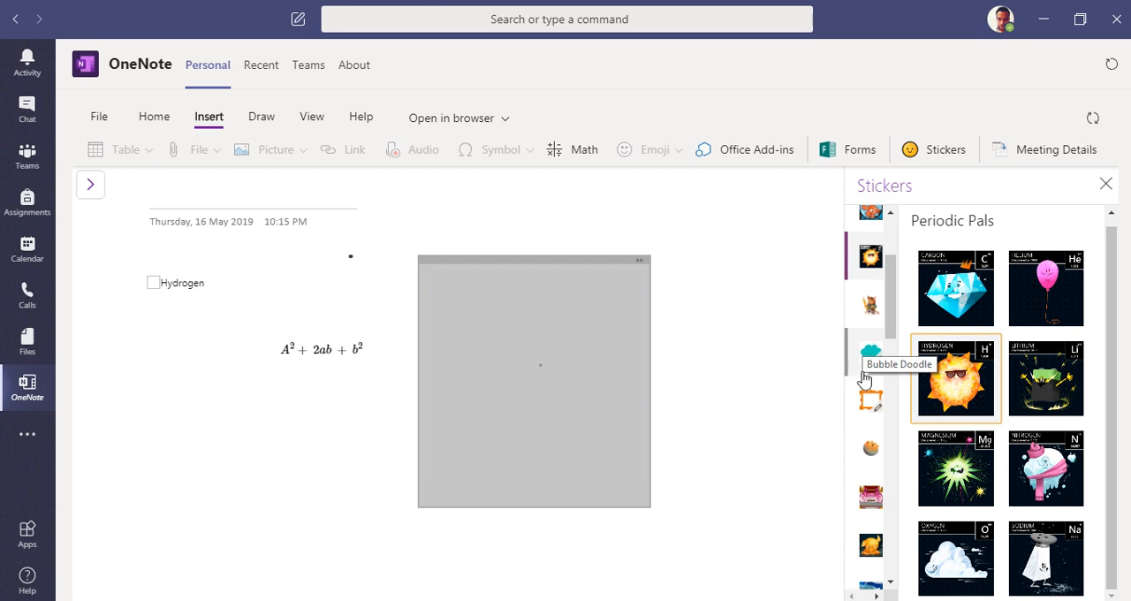
scroll(862, 397, down, 3)
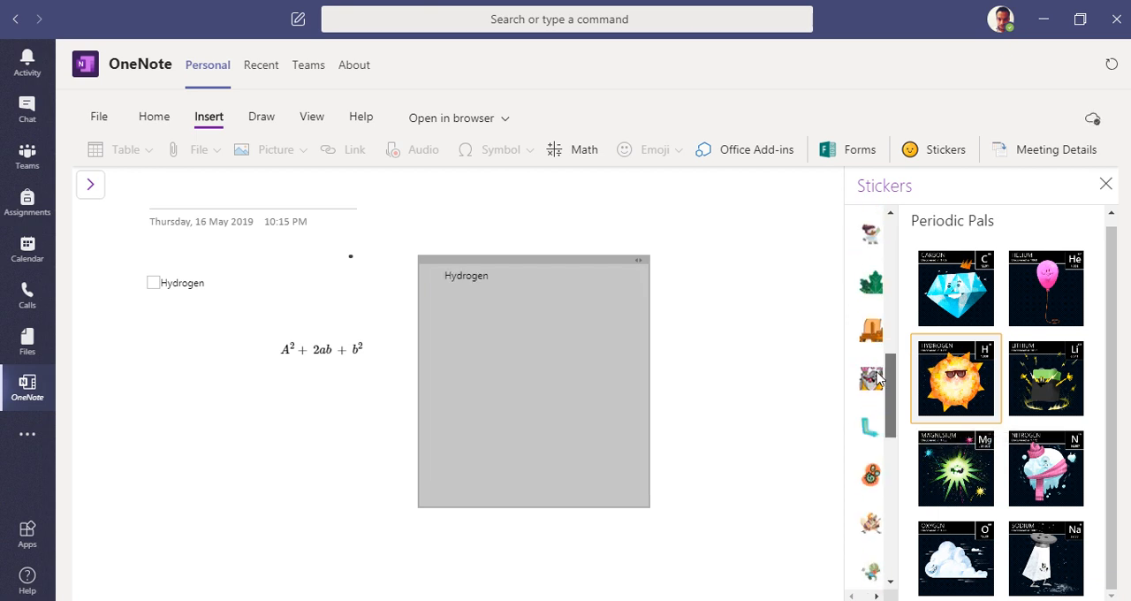
click(792, 389)
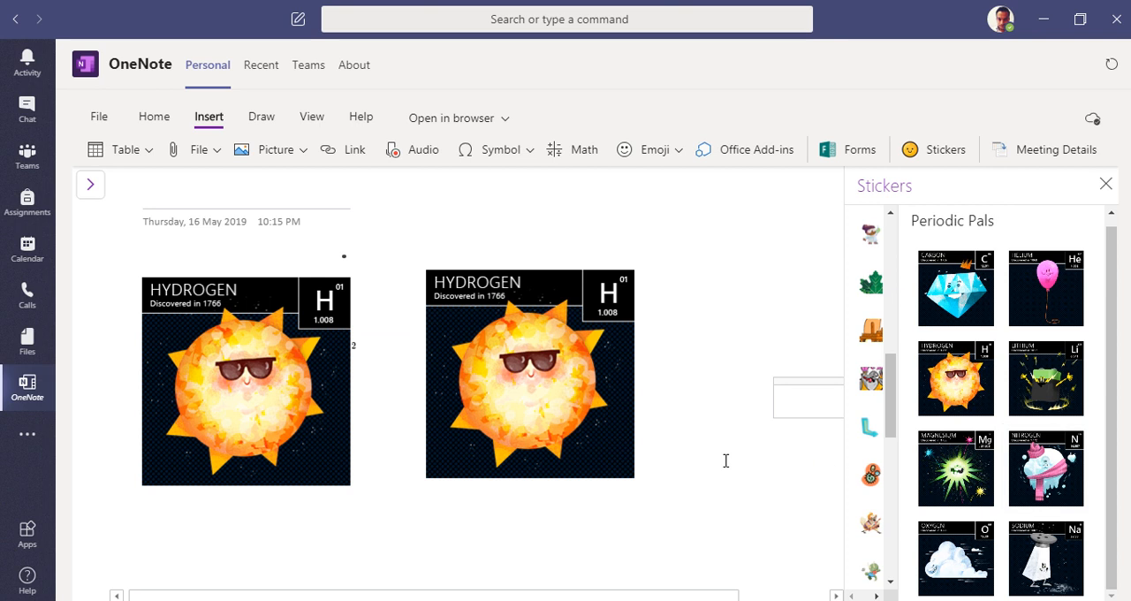
click(957, 549)
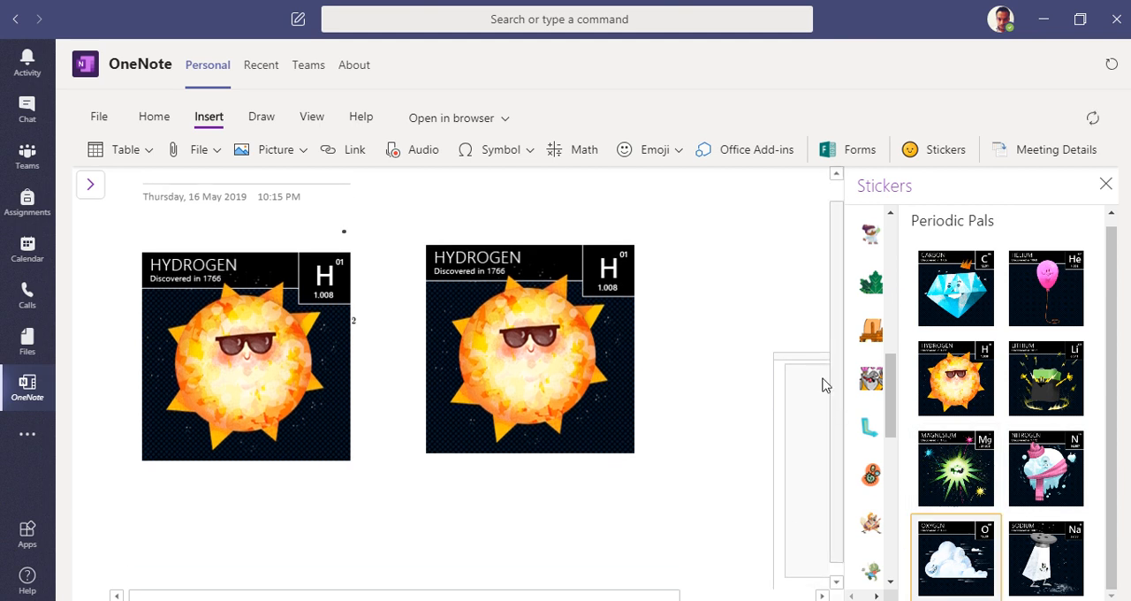
click(443, 423)
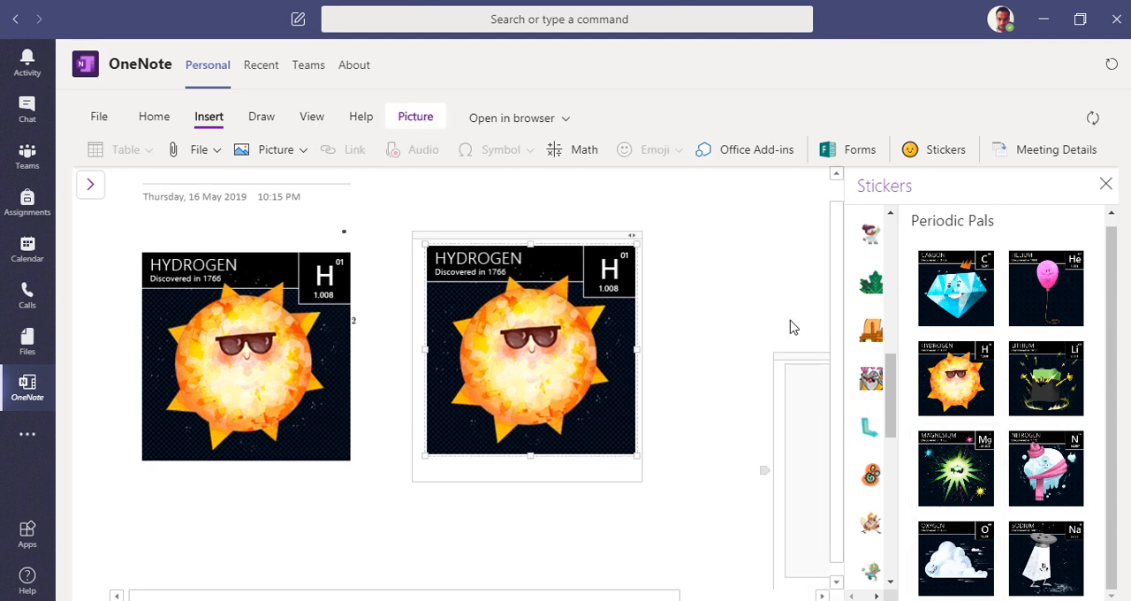
Step: Close the Stickers pane and line up the Oxygen sticker in a row with the two Hydrogen stickers
drag(797, 355, 424, 355)
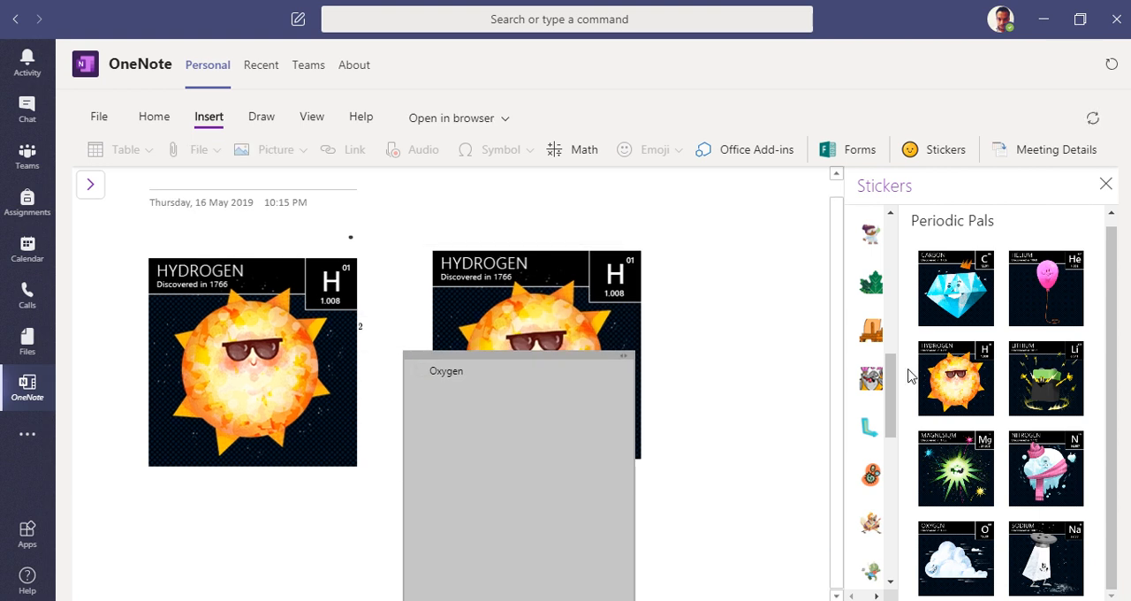
click(1106, 184)
drag(526, 352, 838, 242)
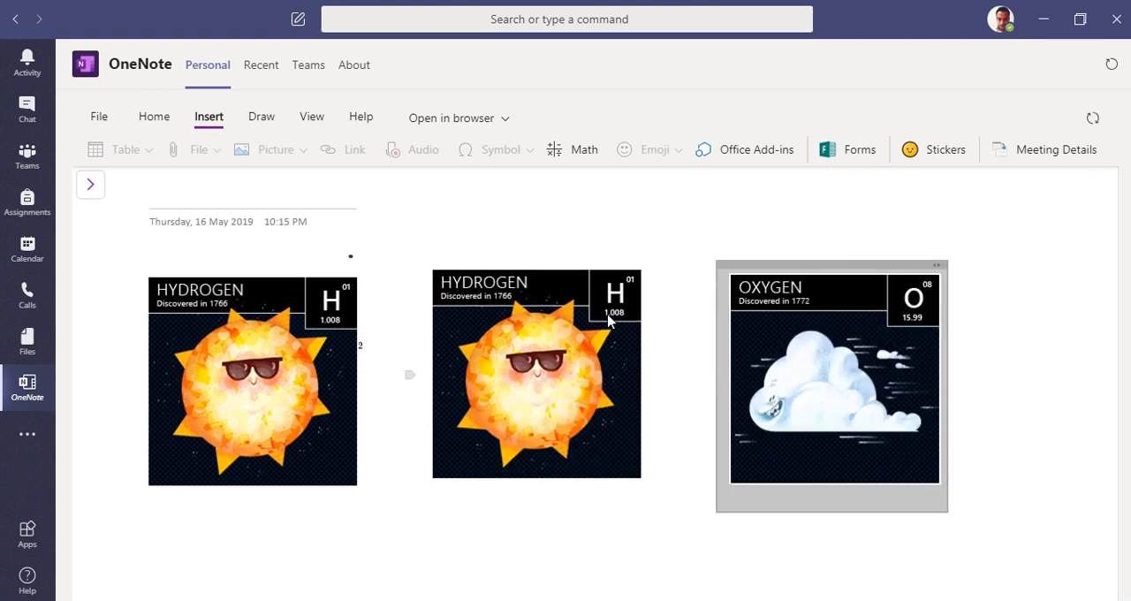
drag(791, 262, 799, 256)
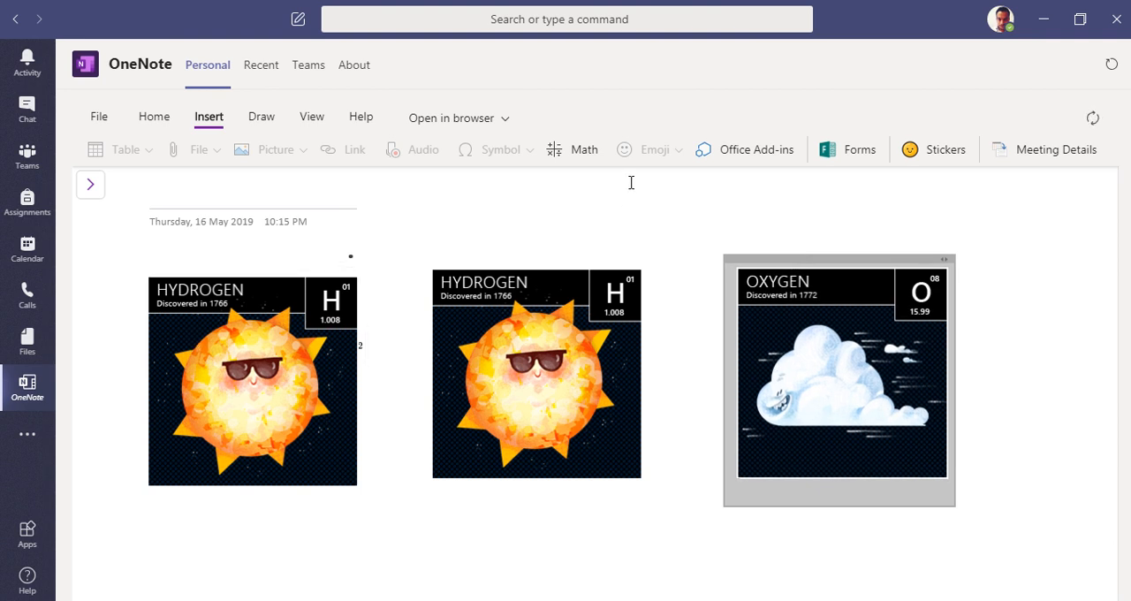
Step: Look at the sign-in options for adding meeting details, close that pane and view the drawing tools
click(1057, 163)
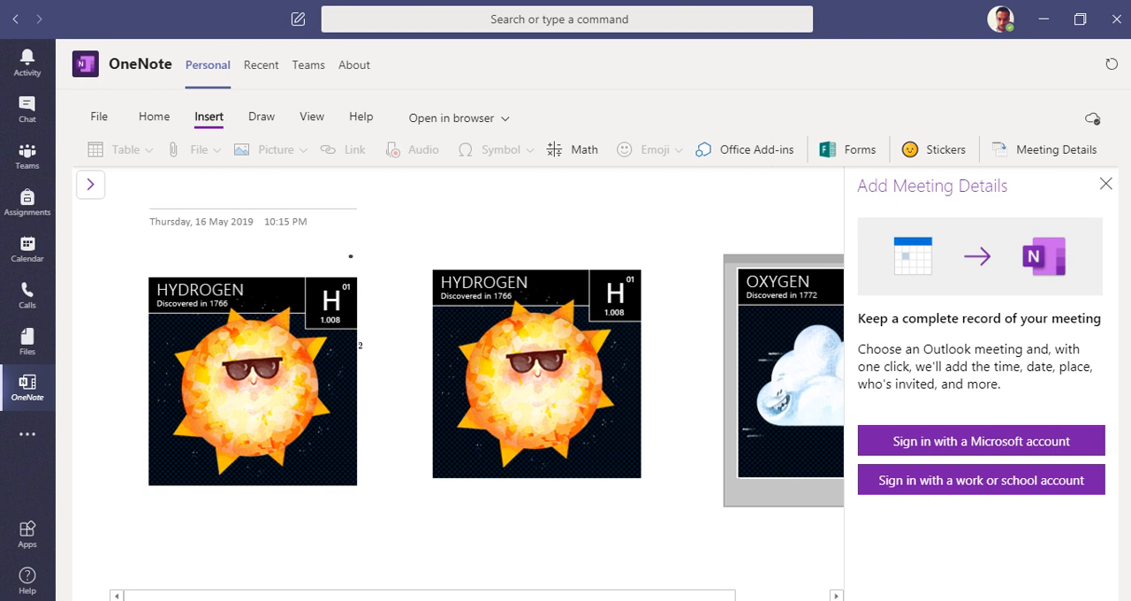
click(1105, 185)
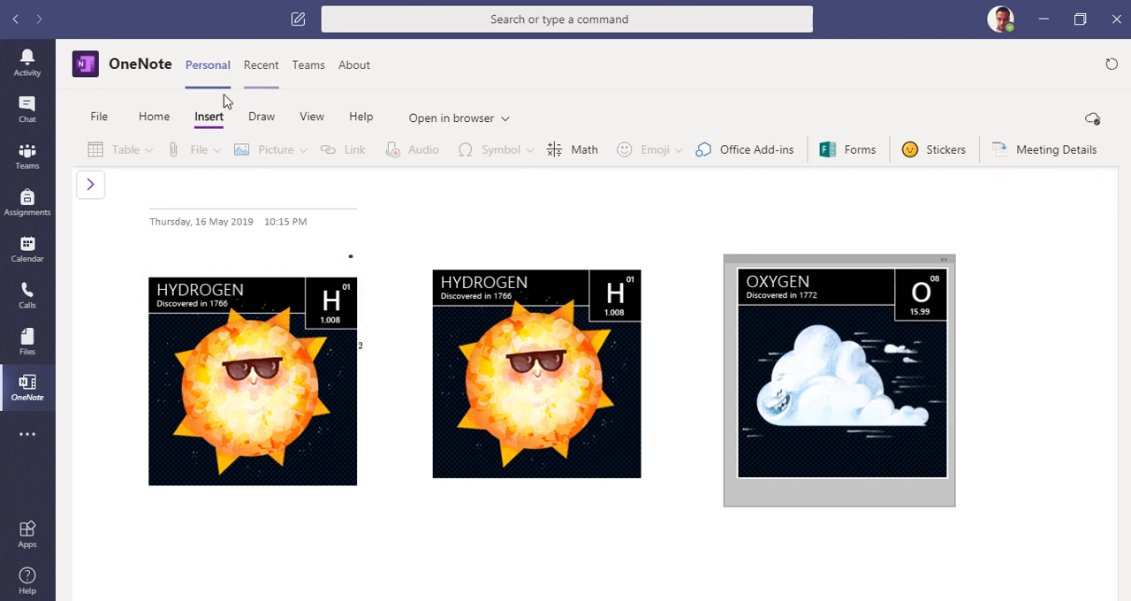
click(274, 118)
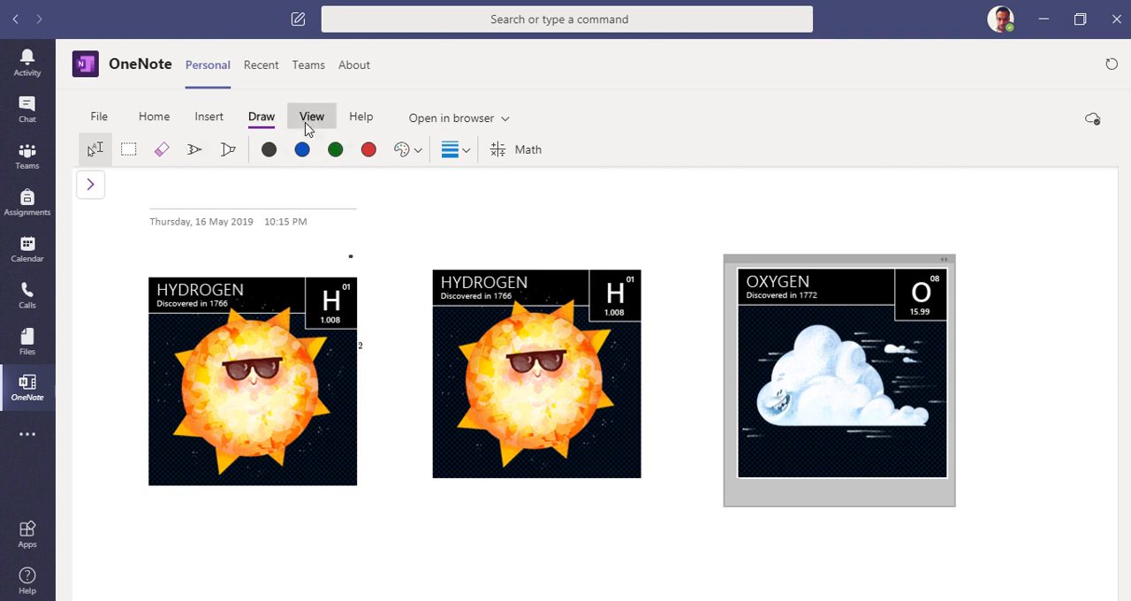
Step: Set the navigation panes to show sections and pages
click(307, 122)
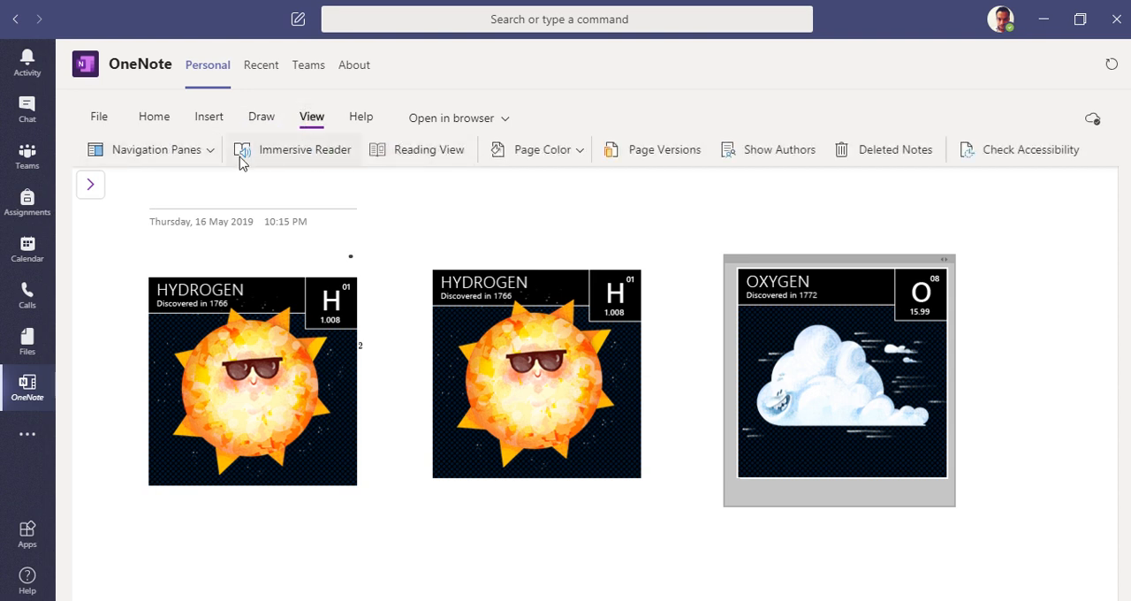
click(198, 150)
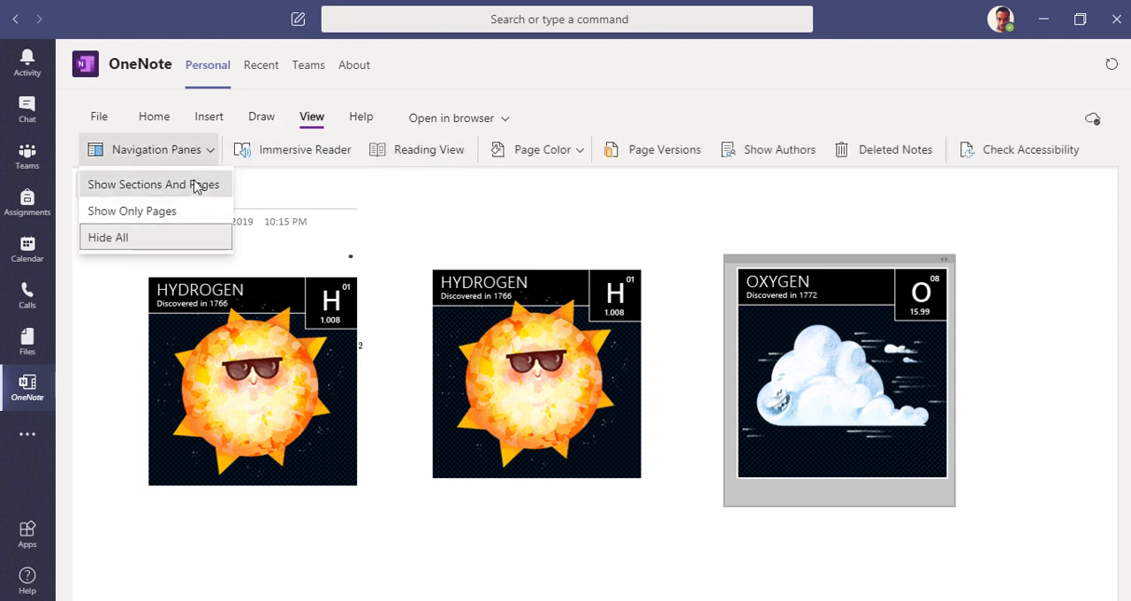
click(199, 184)
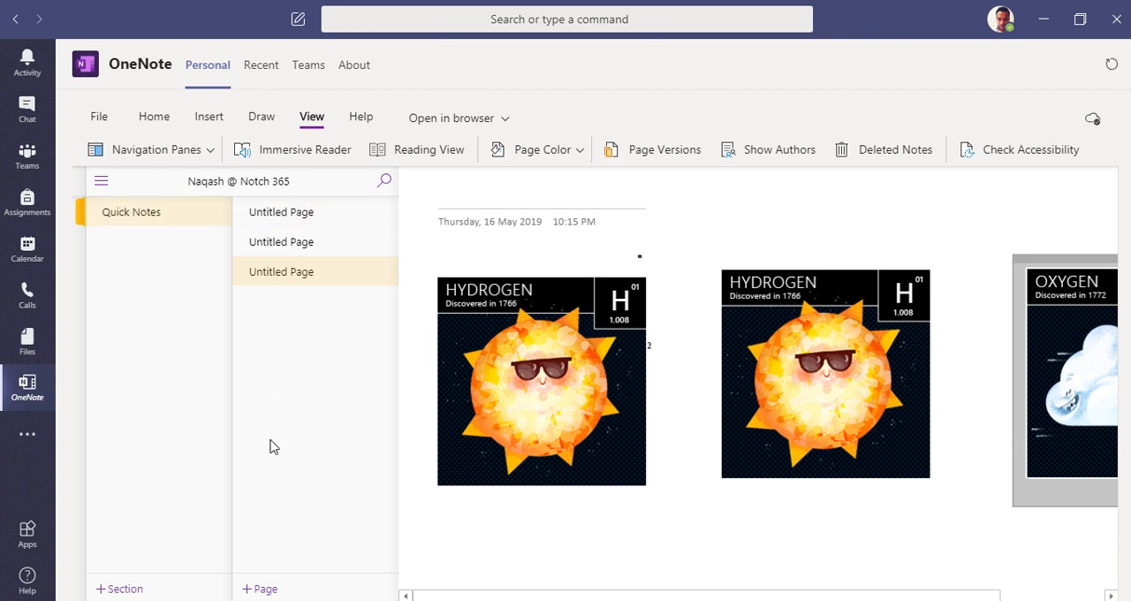
click(193, 153)
click(193, 153)
Step: Open the page in Immersive Reader, go through its tips, look over the page content and return to the notebook
click(447, 192)
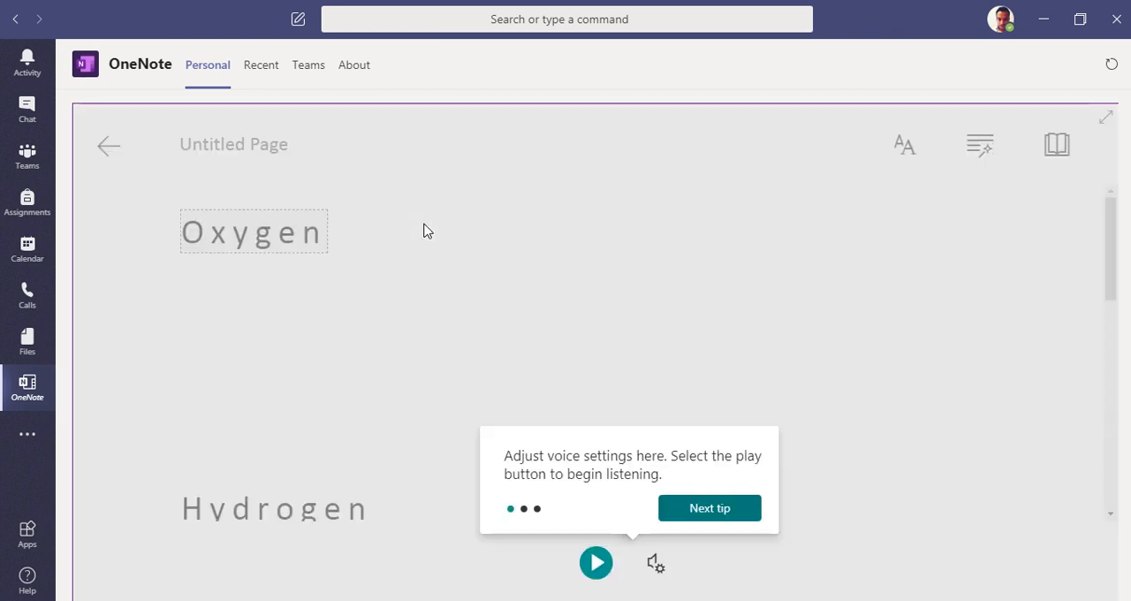
click(707, 512)
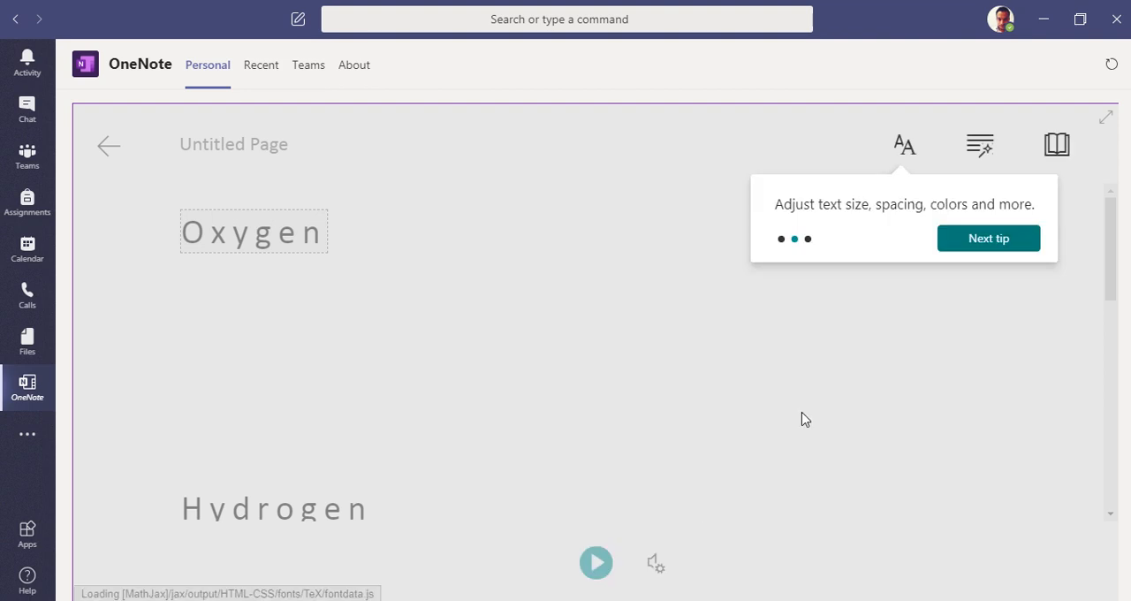
click(1007, 240)
click(1007, 239)
scroll(383, 313, down, 2)
scroll(384, 313, up, 2)
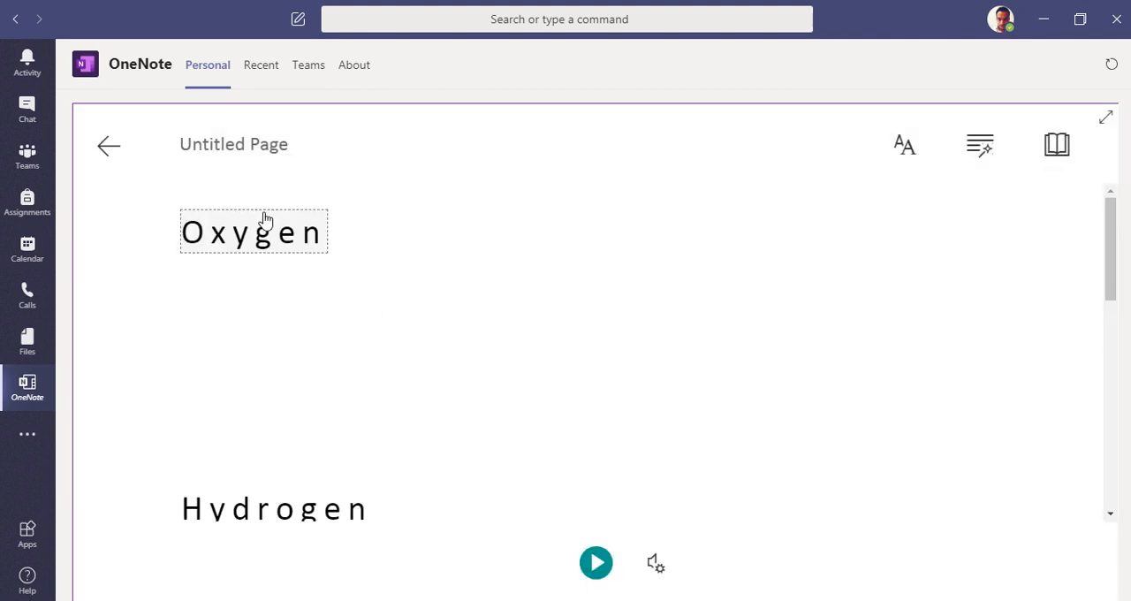
scroll(462, 326, down, 6)
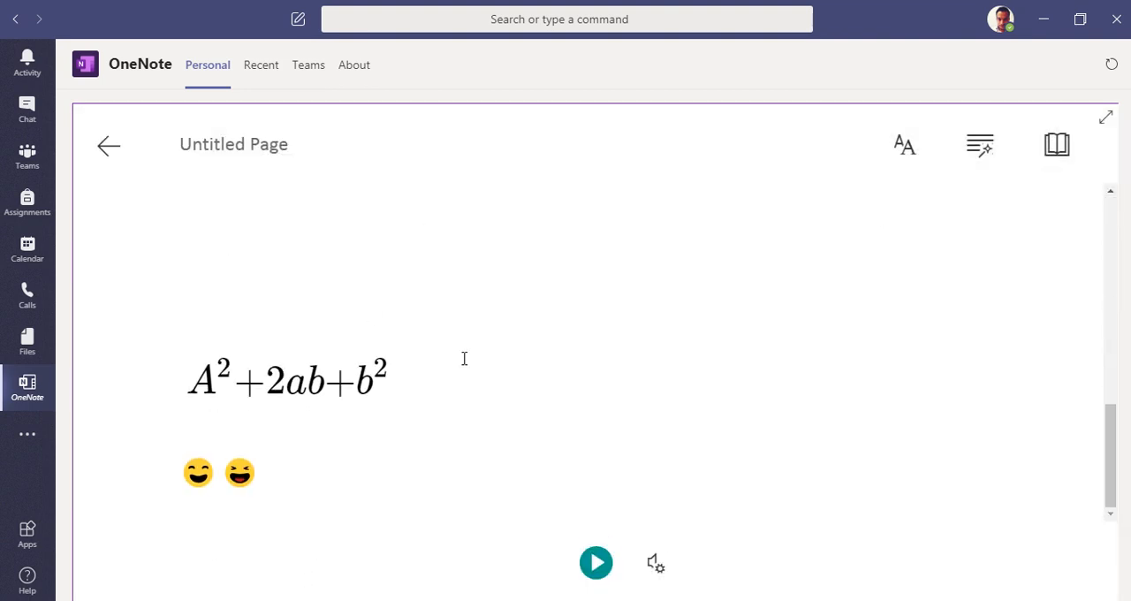
scroll(482, 432, up, 6)
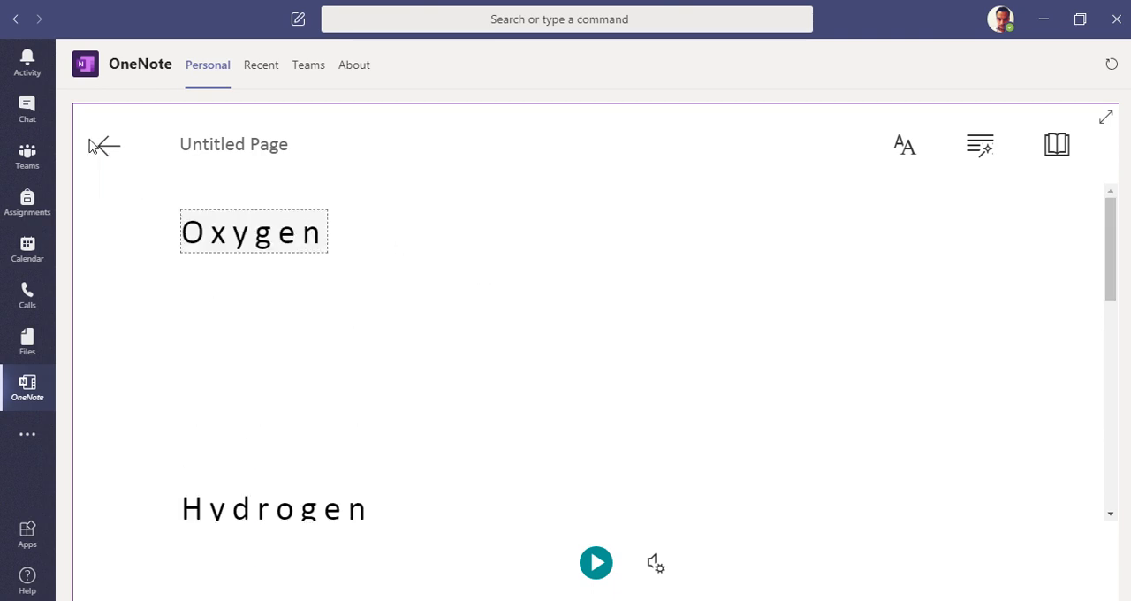
key(Escape)
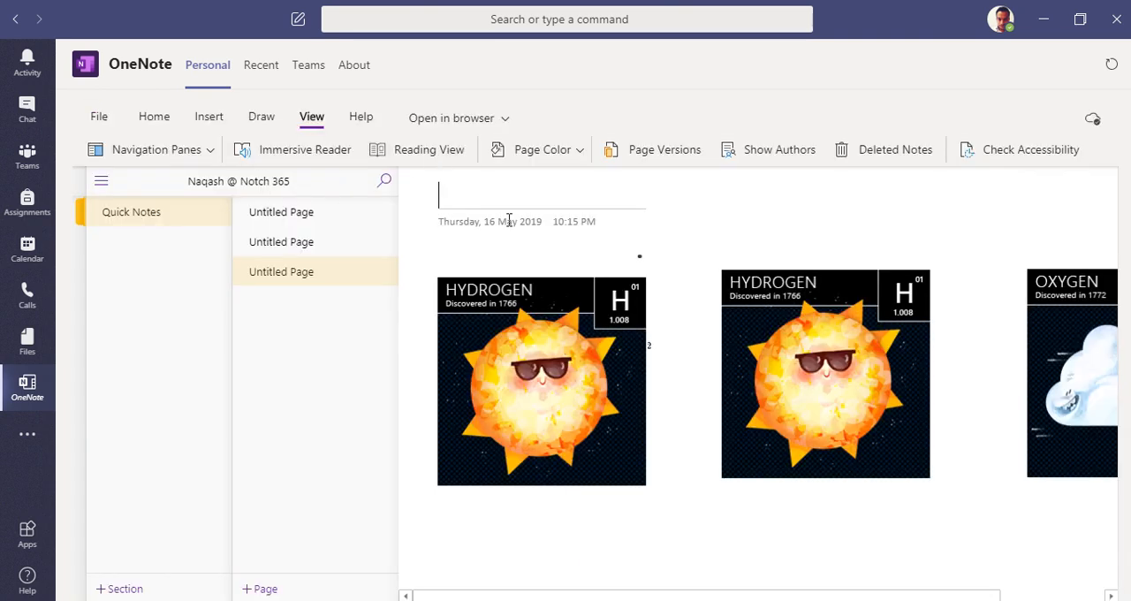
Step: Switch the notebook to Reading View
click(444, 156)
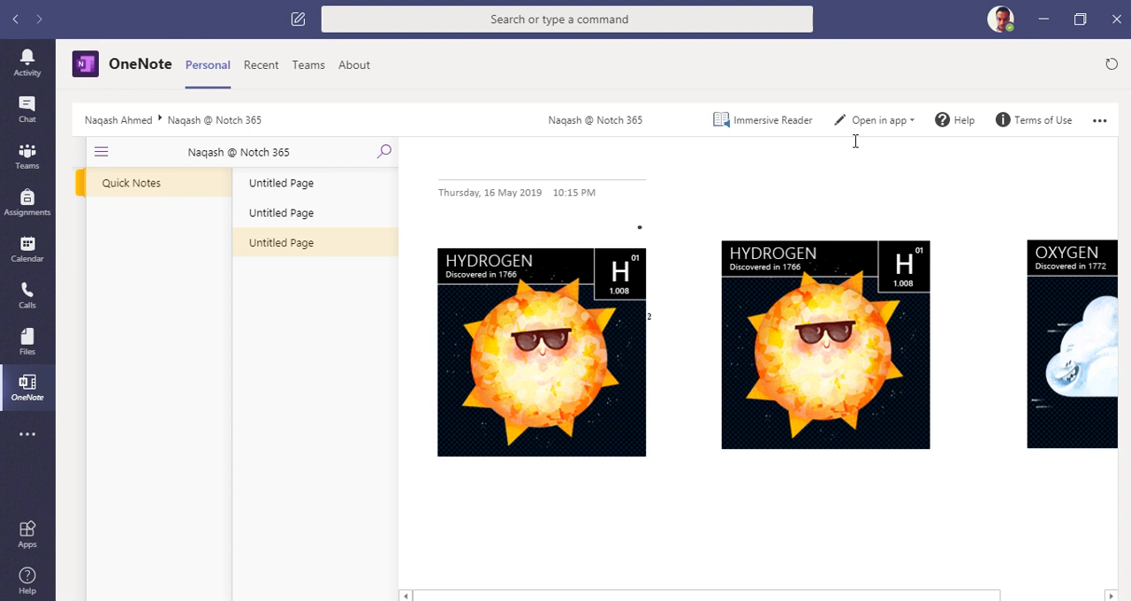
Step: Look through the reading view's navigation, notebook breadcrumb and additional options, returning from the browser to the notebook
click(99, 153)
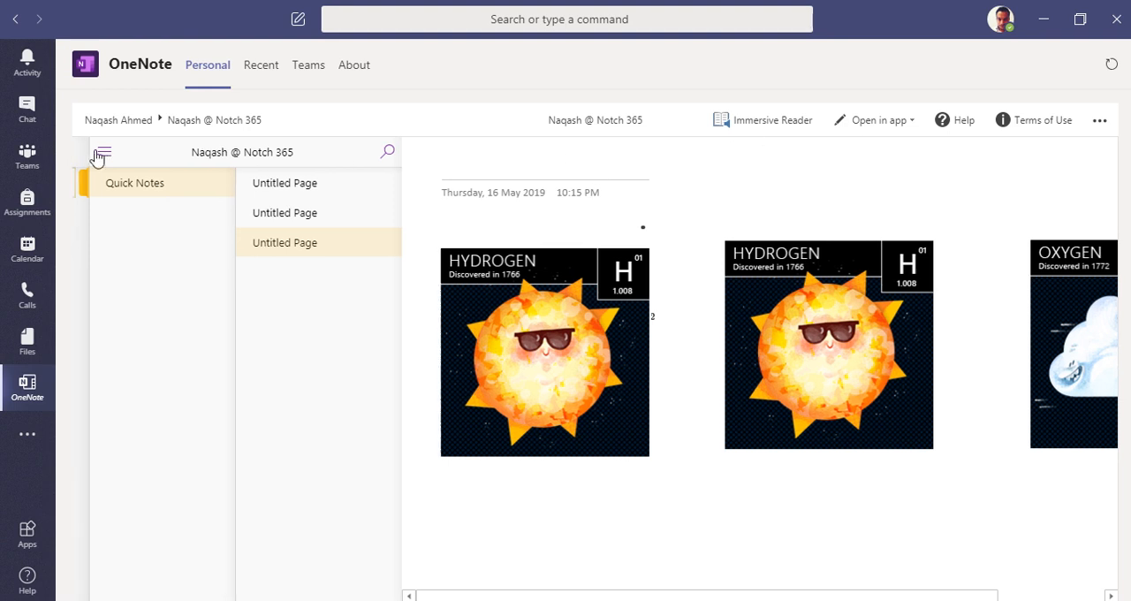
click(247, 154)
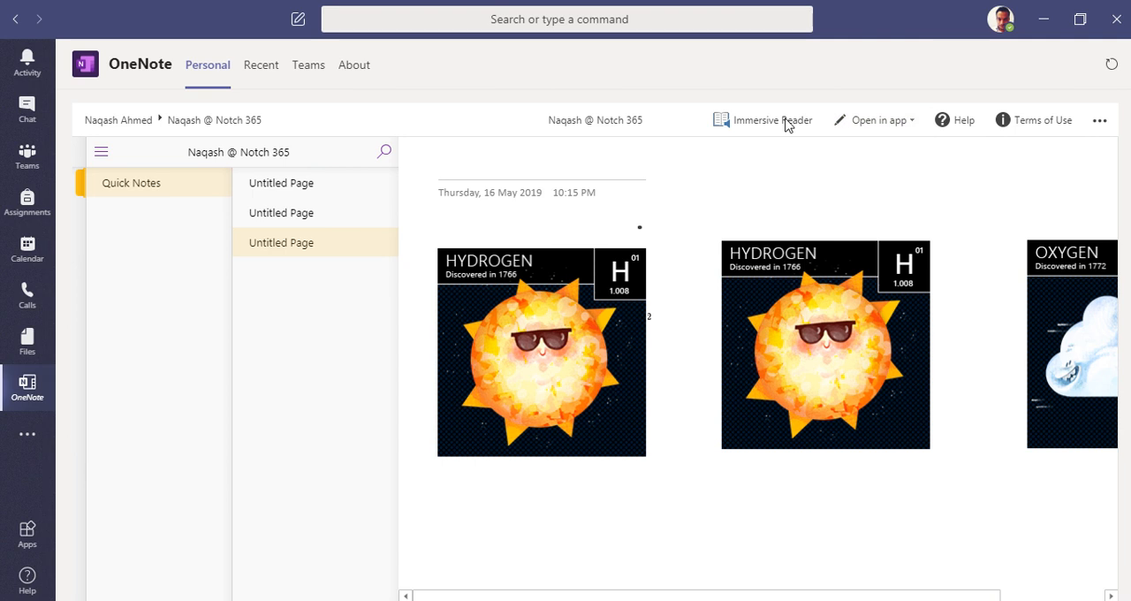
click(192, 121)
click(963, 14)
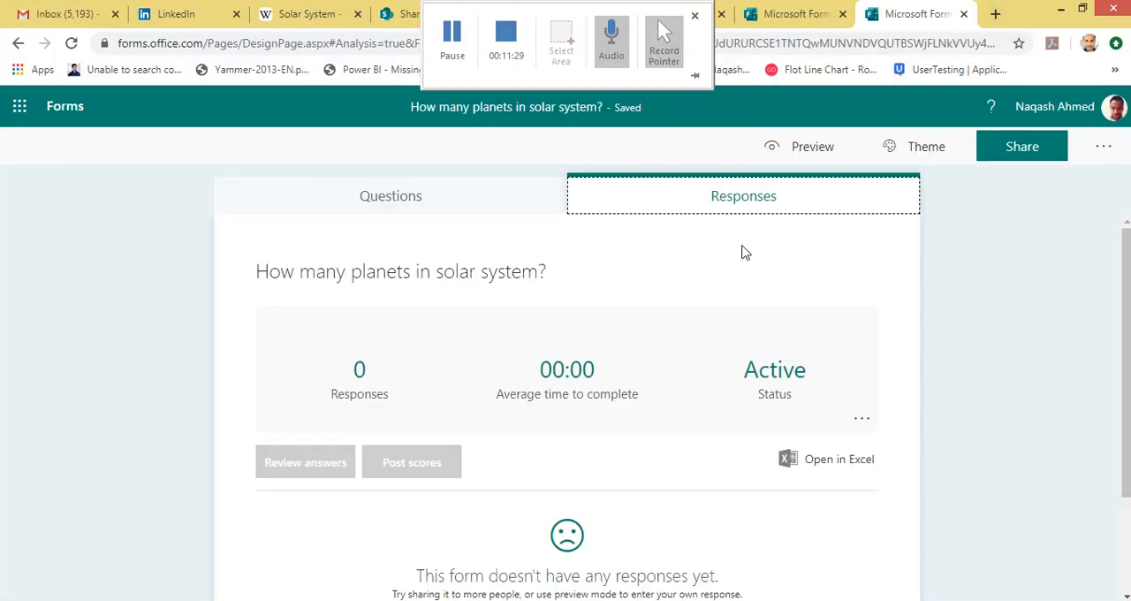
click(252, 599)
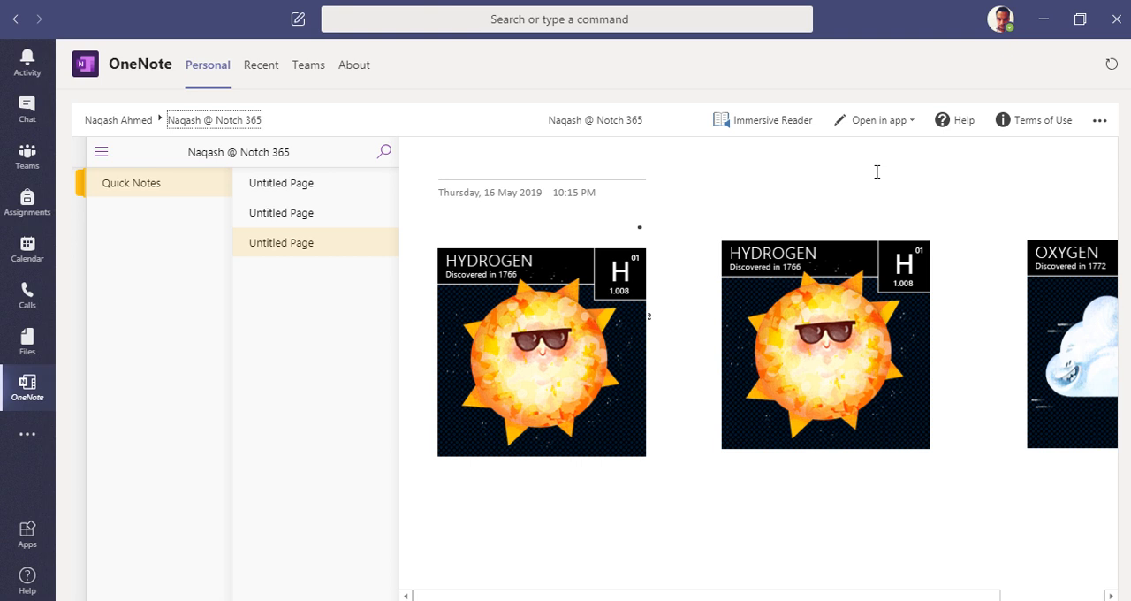
click(1100, 120)
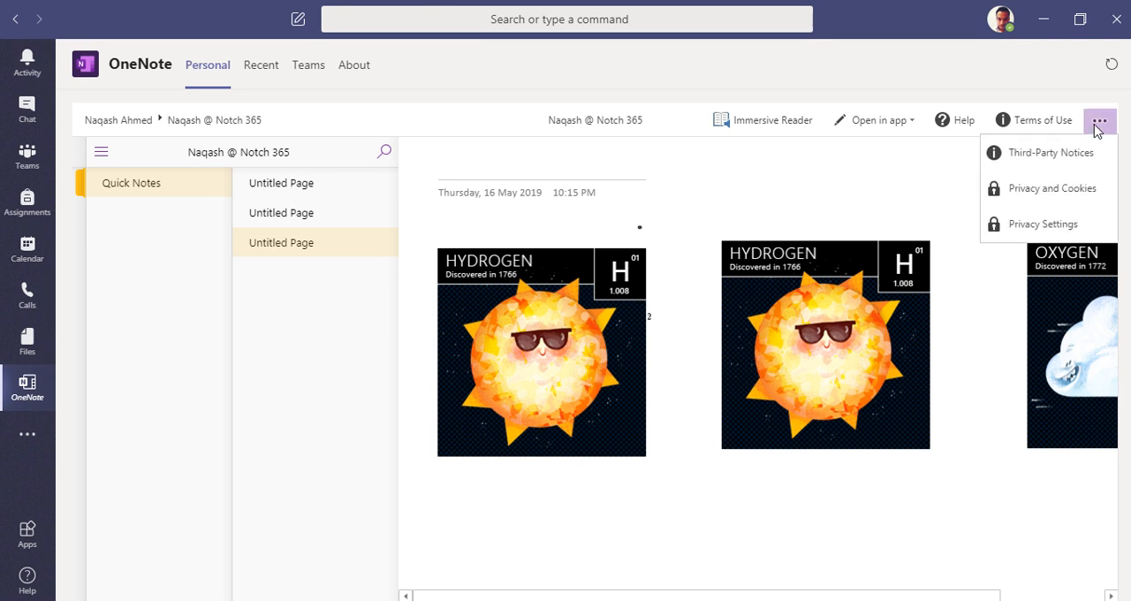
click(838, 169)
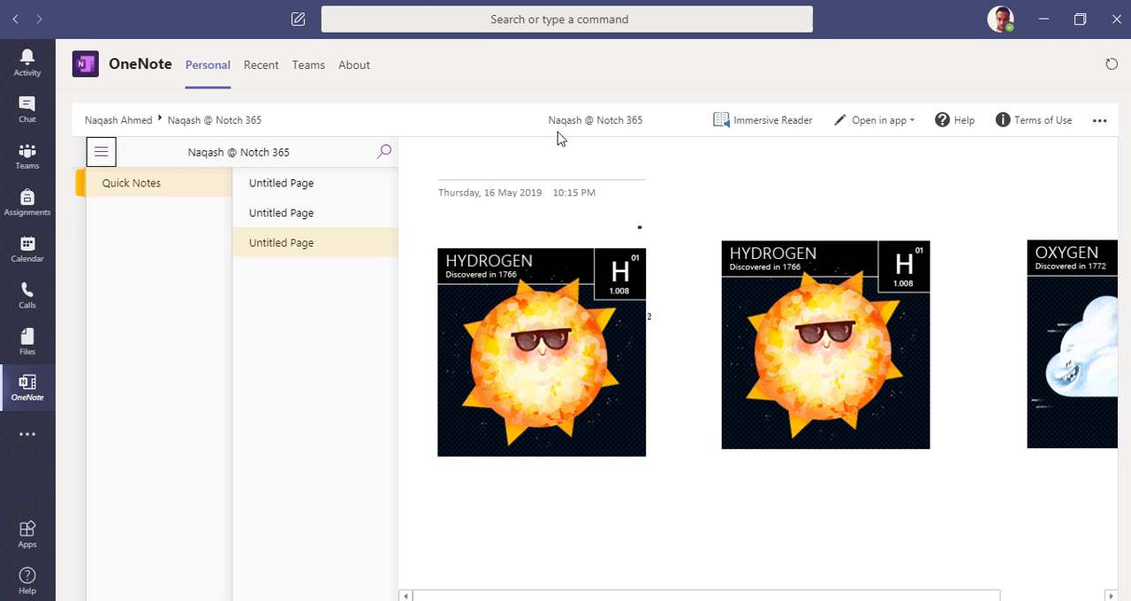
Step: Open the first page under Quick Notes, look over its PDF printout and view the choices for opening it in an app
click(267, 185)
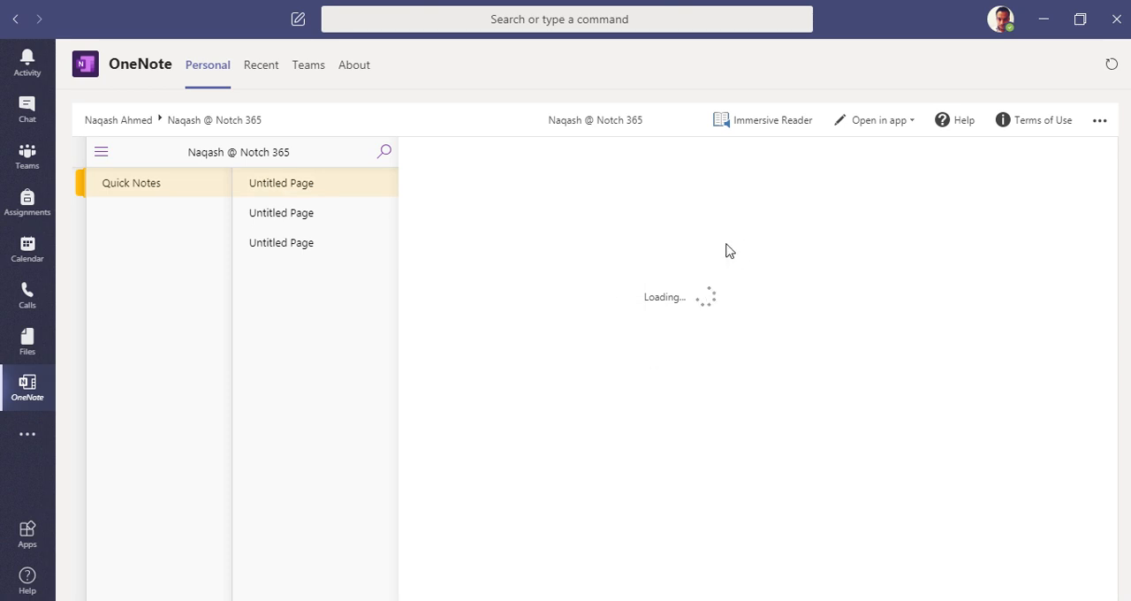
scroll(566, 351, down, 8)
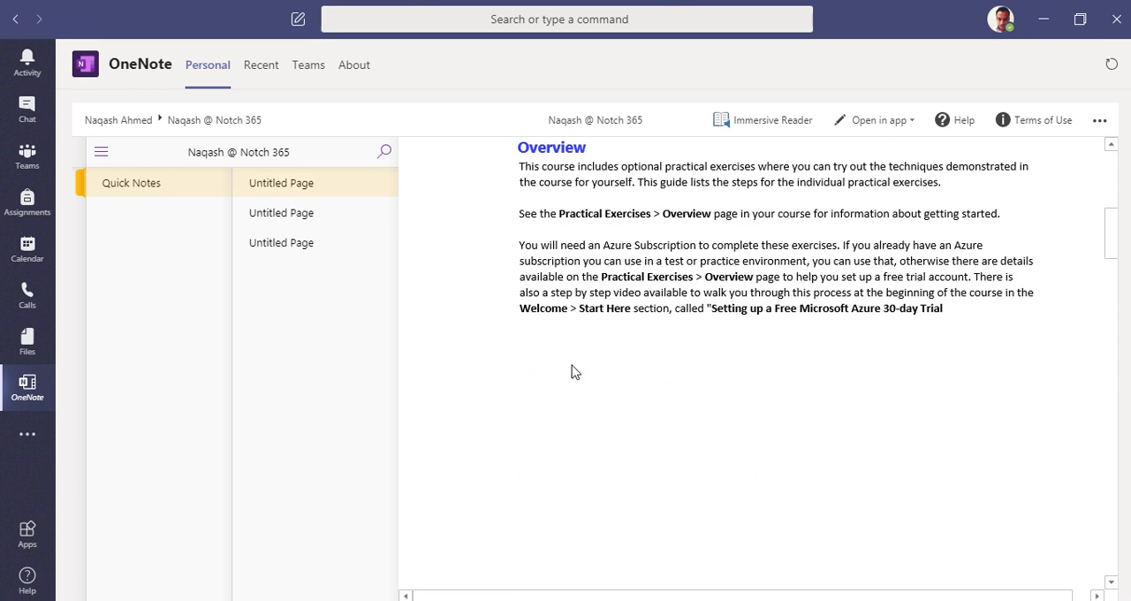
scroll(572, 373, up, 8)
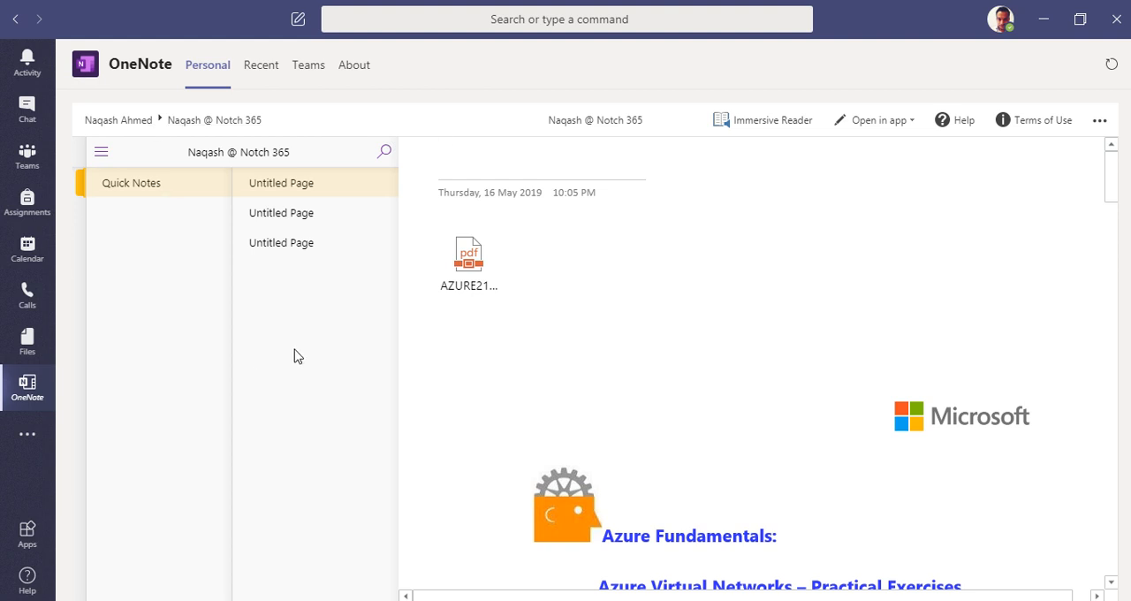
click(884, 126)
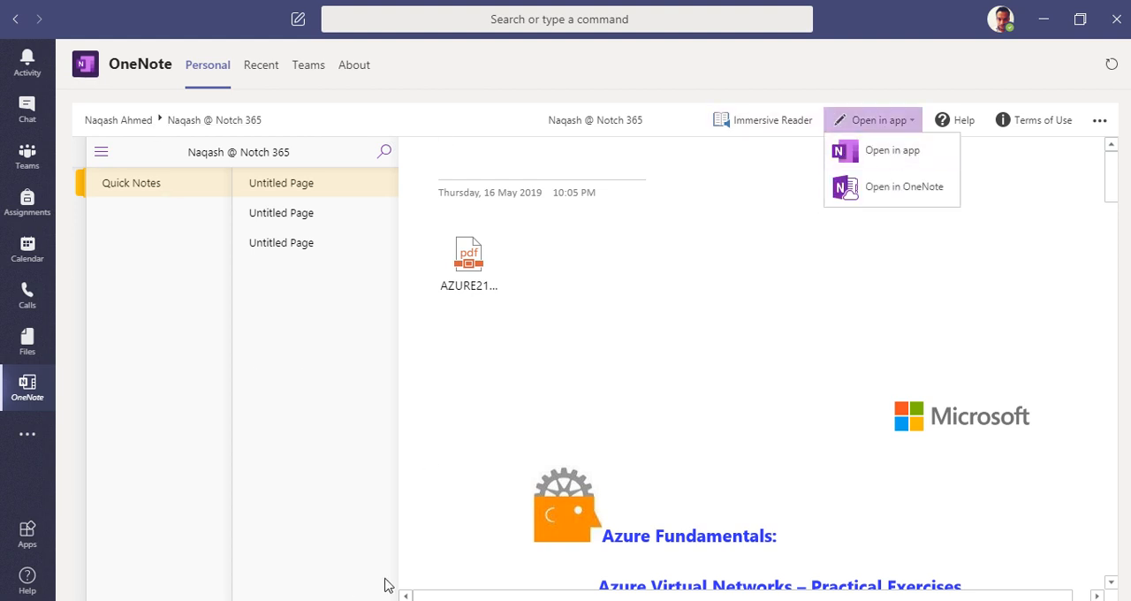
click(600, 379)
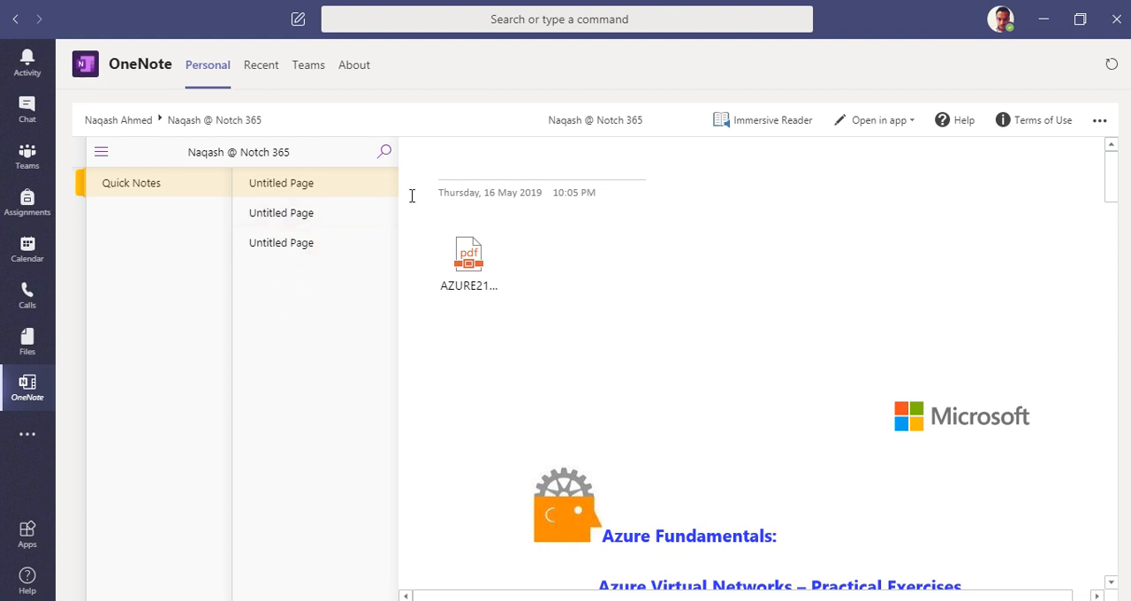
Step: Switch to the browser and view the OneNote Class Notebook creation page
click(404, 591)
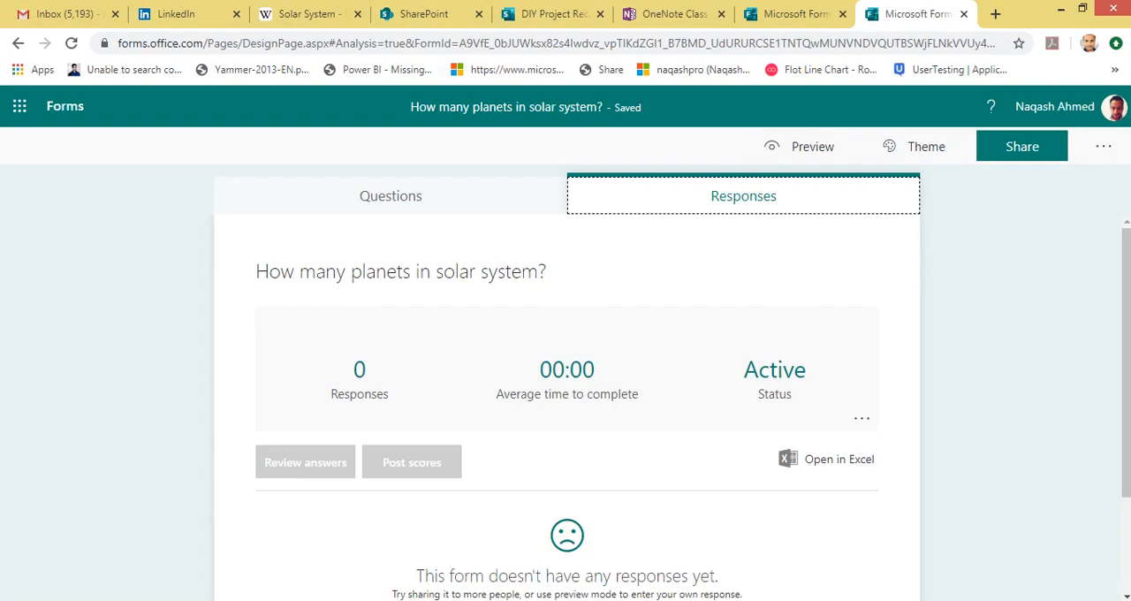
click(576, 15)
click(662, 14)
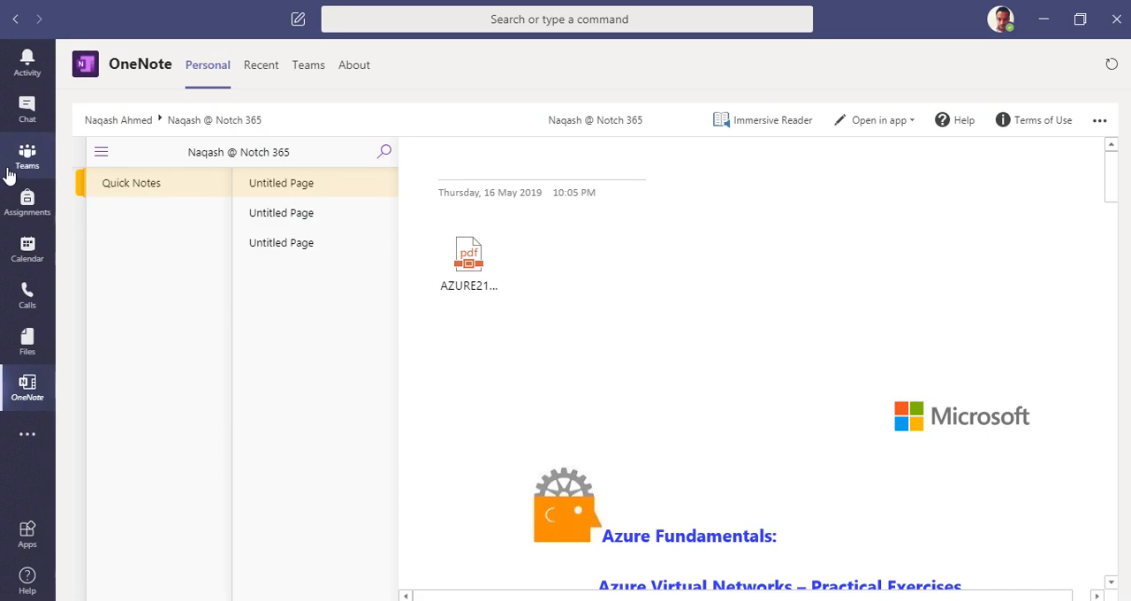
Step: Return to Microsoft Teams and start setting up a OneNote Class Notebook for the Class 1 - A team
click(12, 164)
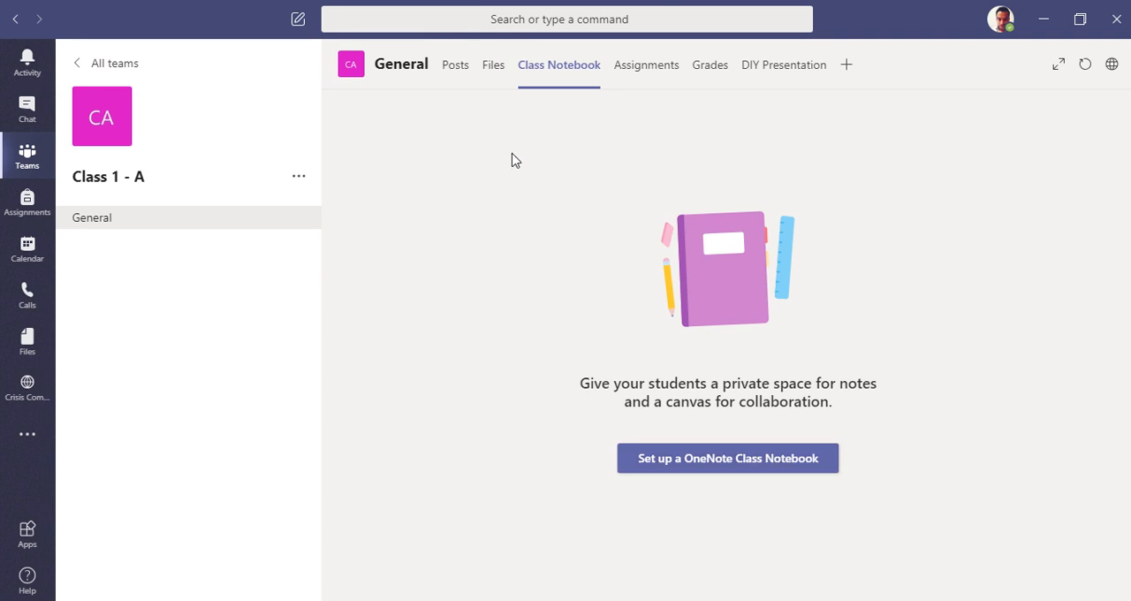
click(738, 471)
click(697, 504)
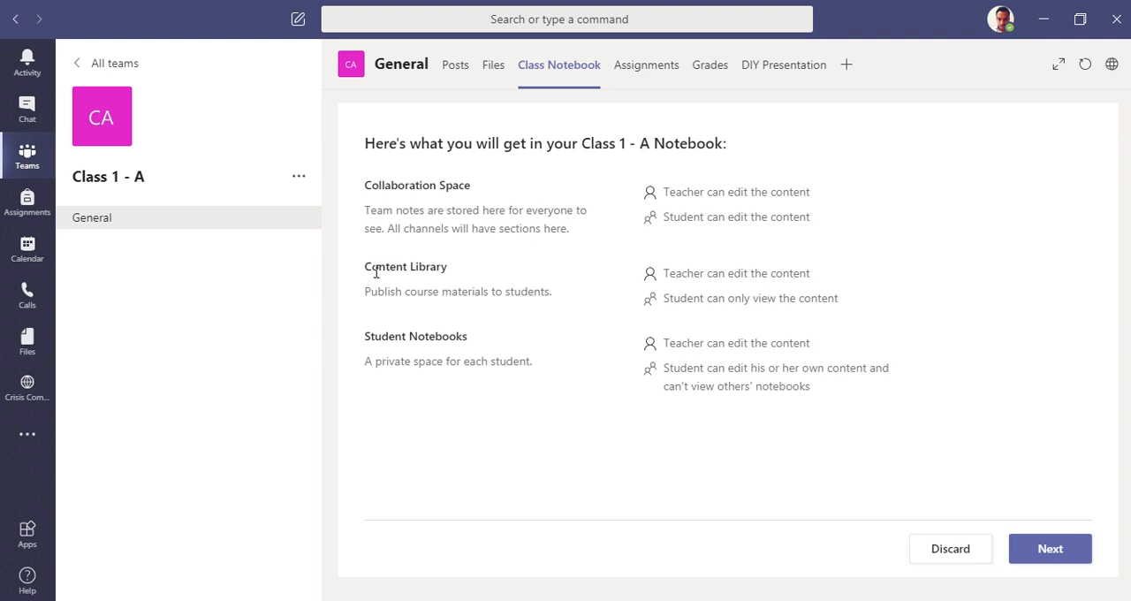
Step: Review the permissions for Content Library and Student Notebooks, and continue to the setup of the students' private sections
drag(361, 292, 522, 292)
click(686, 269)
drag(837, 297, 674, 307)
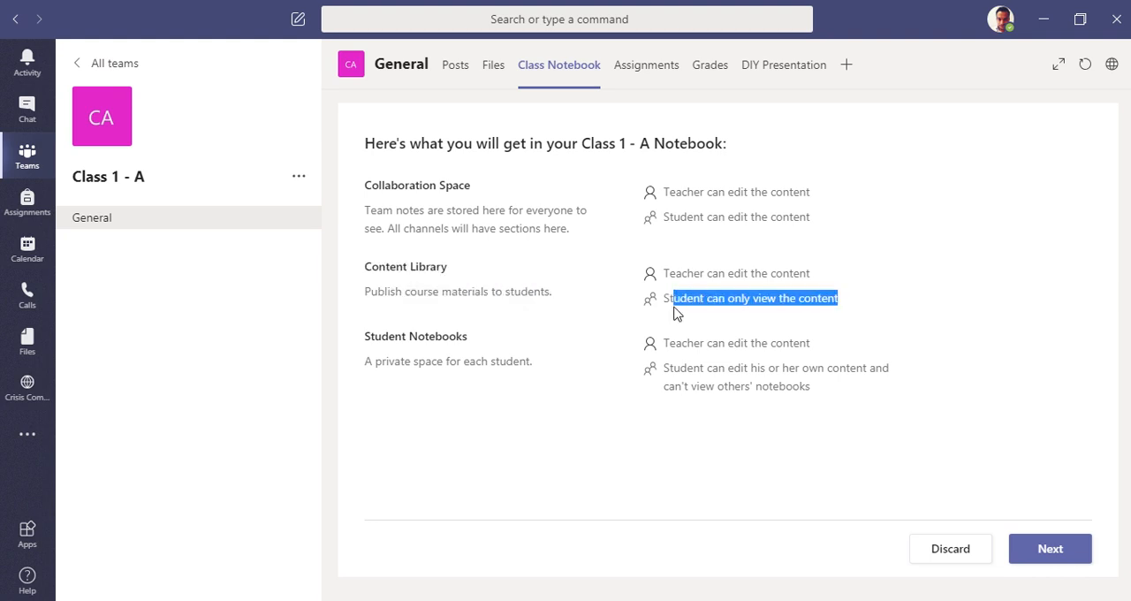
click(589, 312)
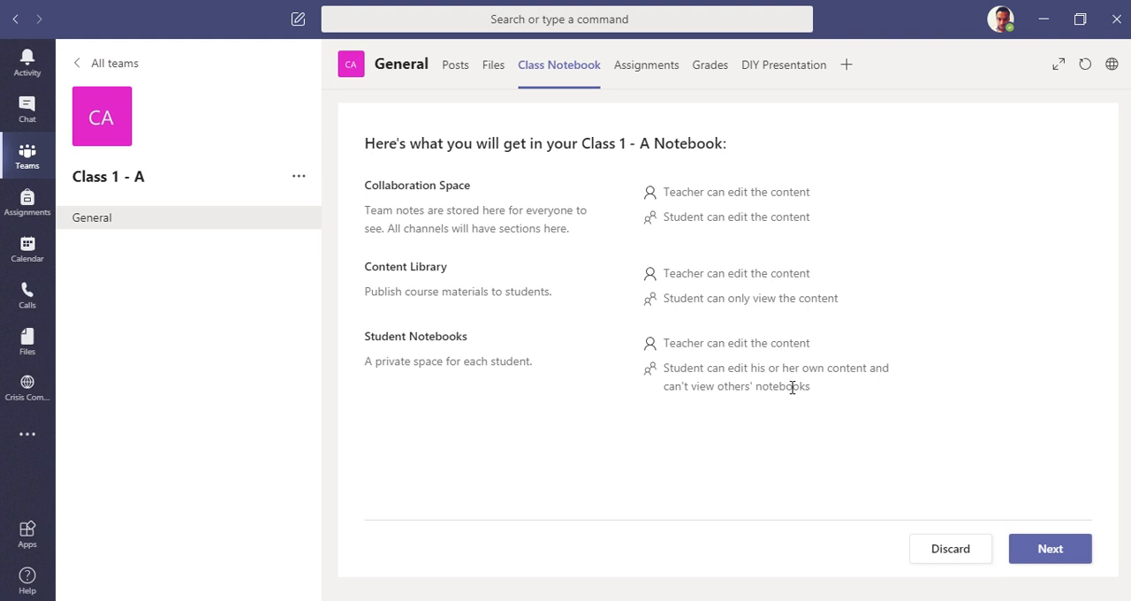
drag(822, 394, 649, 388)
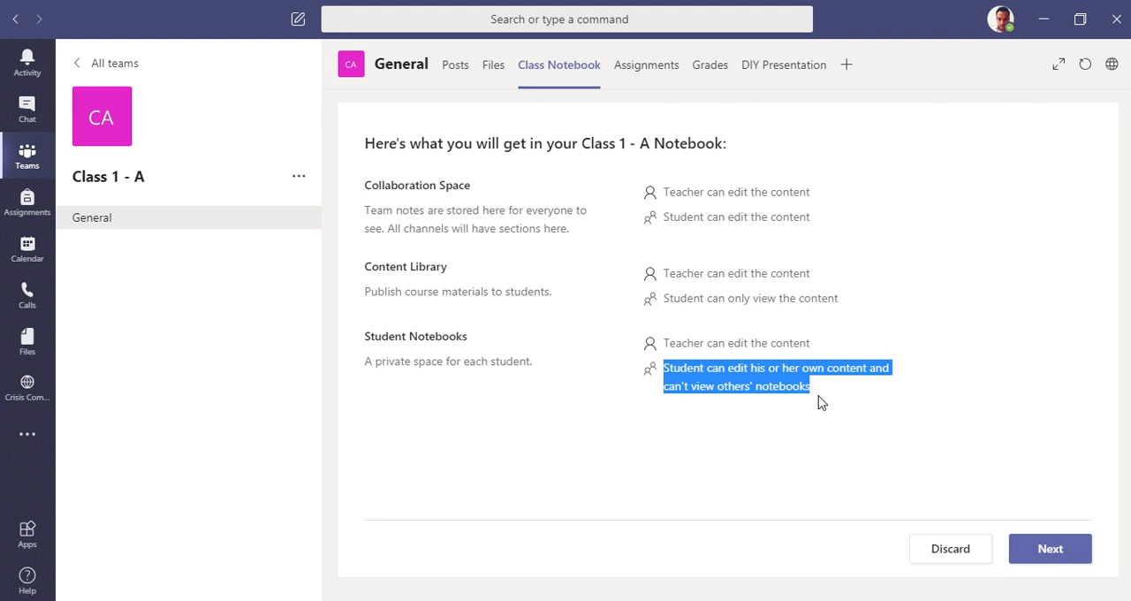
click(1060, 550)
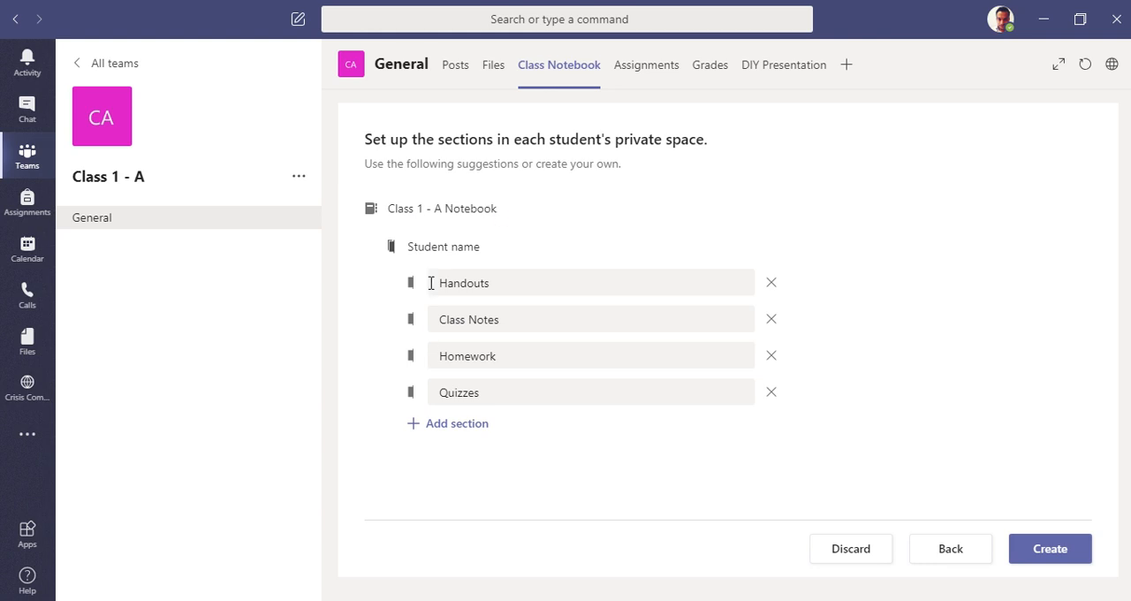
Step: Review the suggested sections in each student's private space: Handouts, Class Notes, Homework and Quizzes
drag(409, 248, 437, 283)
click(466, 242)
click(500, 256)
drag(499, 319, 435, 315)
drag(505, 356, 436, 352)
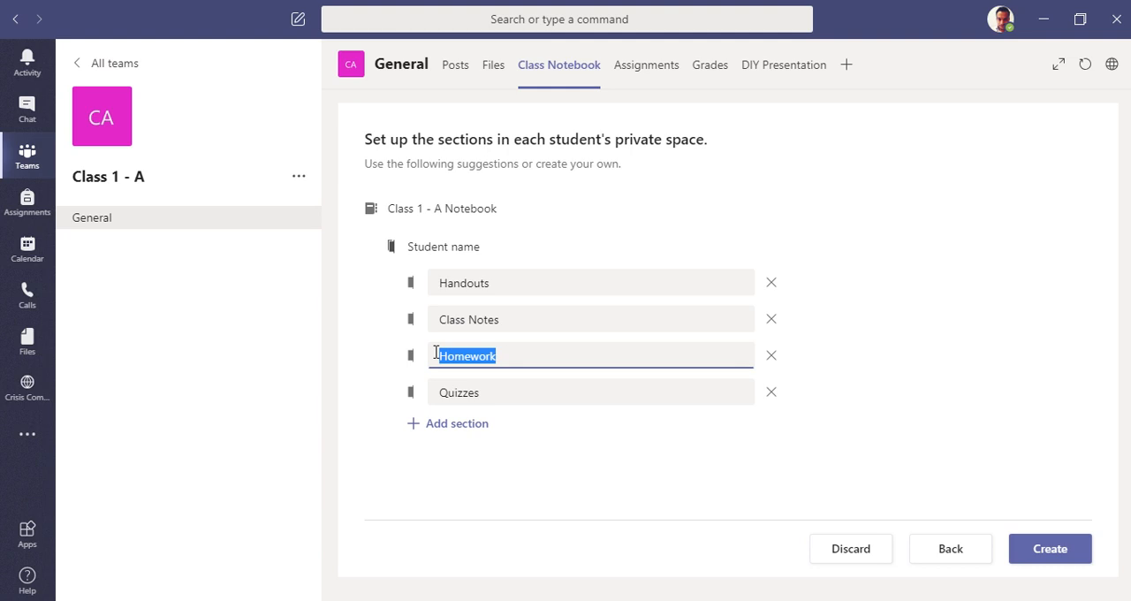
drag(480, 394, 434, 392)
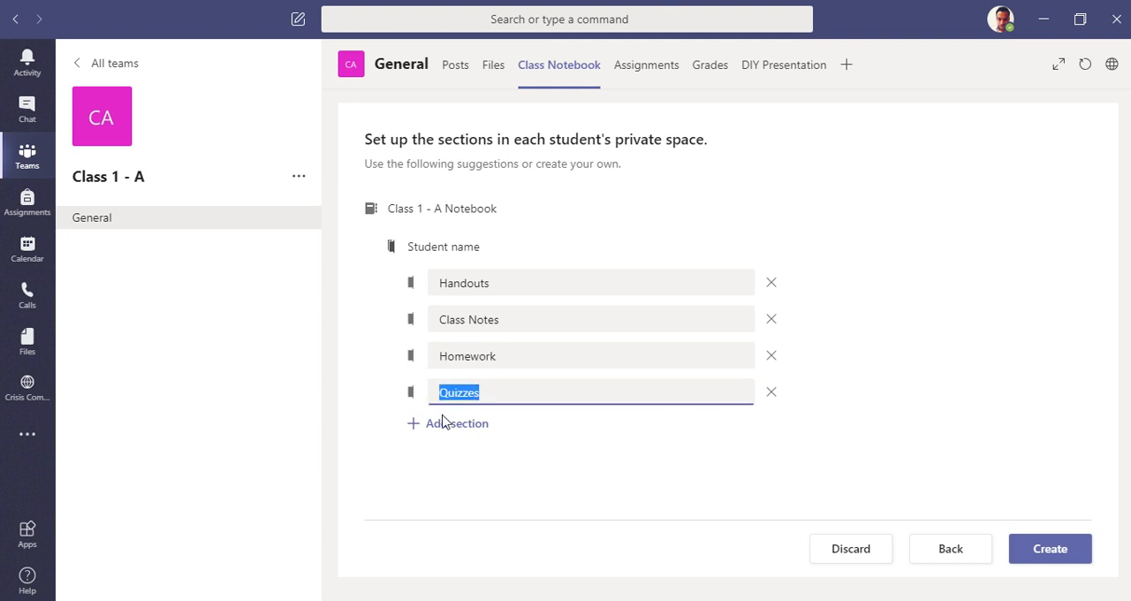
Step: Add a private-space section named "DIY Presentation" and create the Class Notebook
click(446, 423)
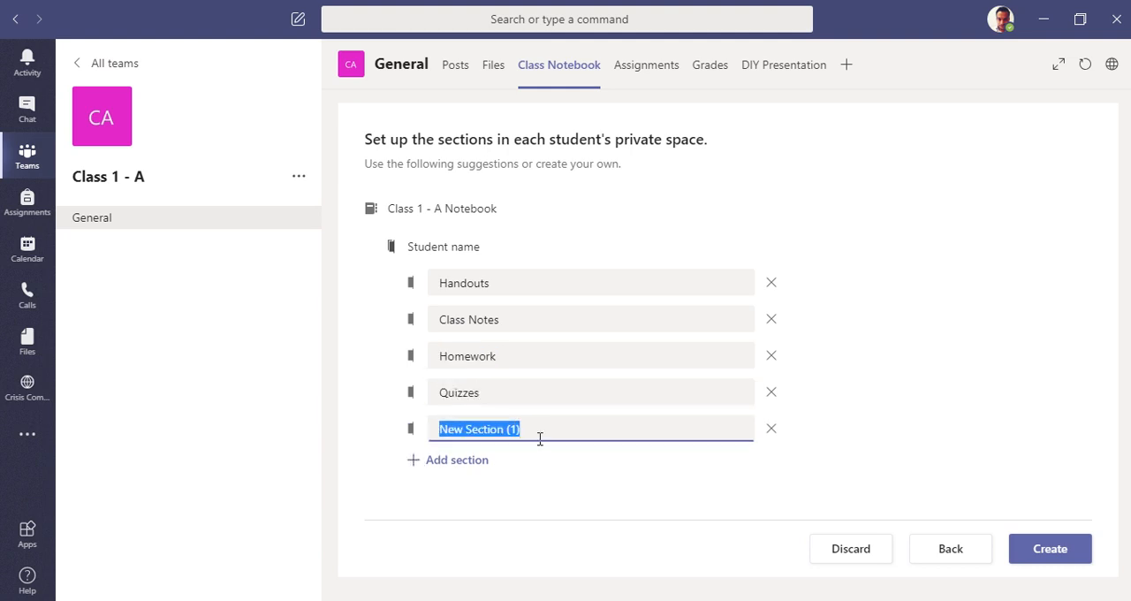
text(DIY )
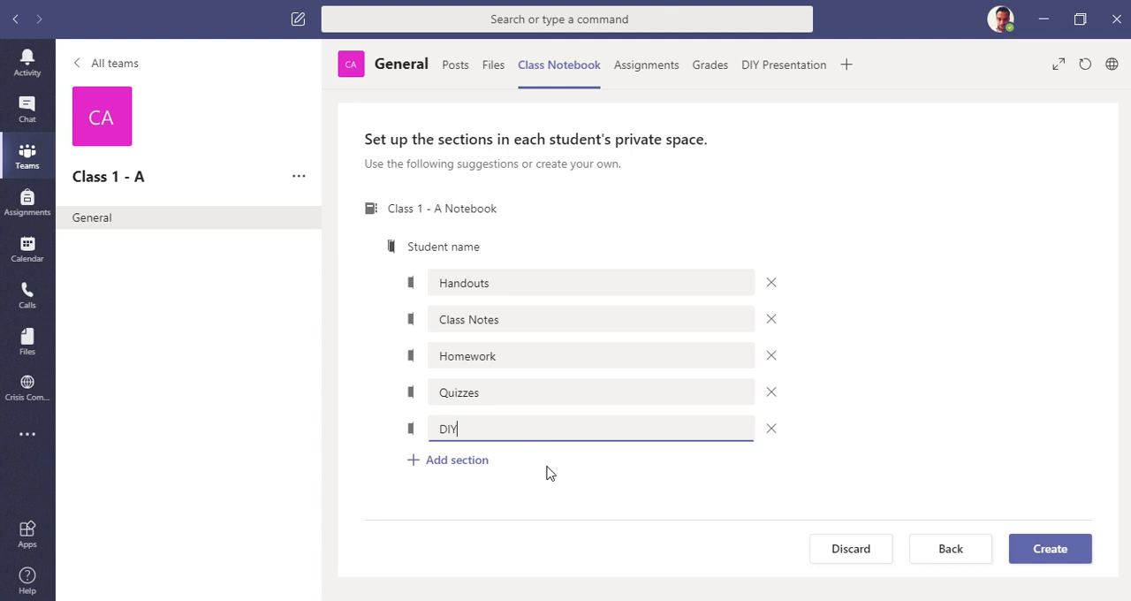
text(Presentations)
click(1033, 446)
click(1052, 548)
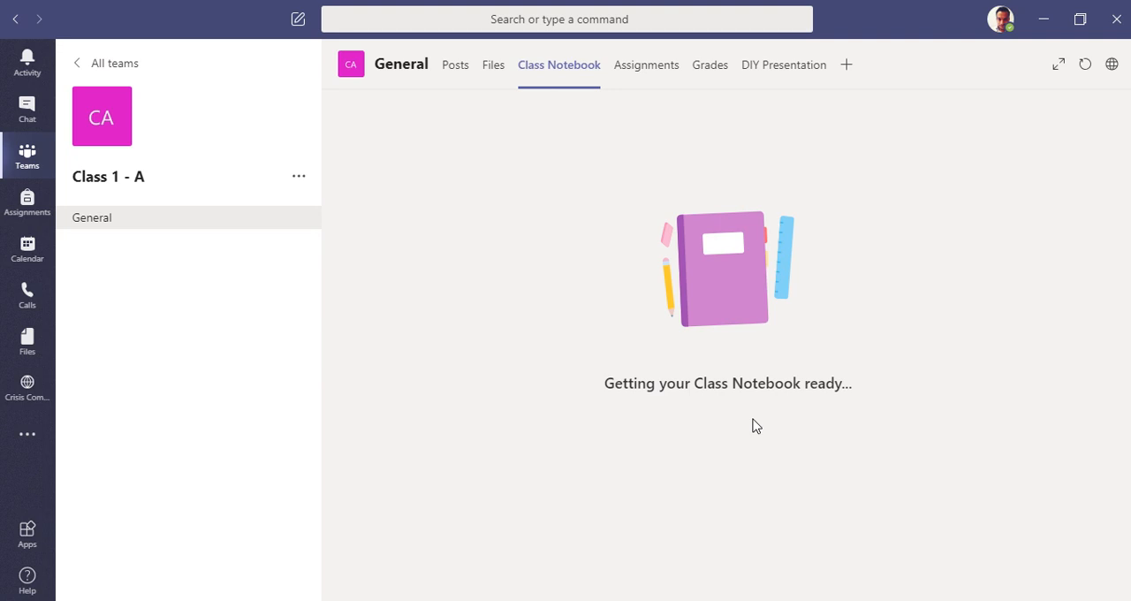
Step: Read through the Welcome to Class Notebook page to its end and return to its beginning
mouse_move(502, 2)
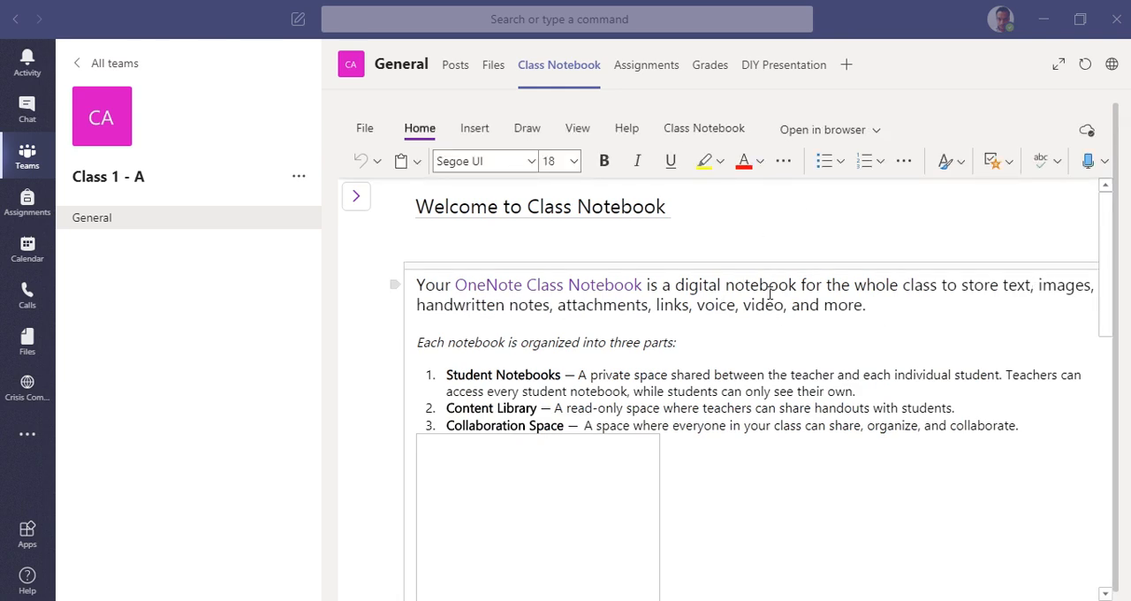
mouse_move(1120, 259)
mouse_down()
mouse_move(1110, 323)
mouse_move(1115, 246)
mouse_up()
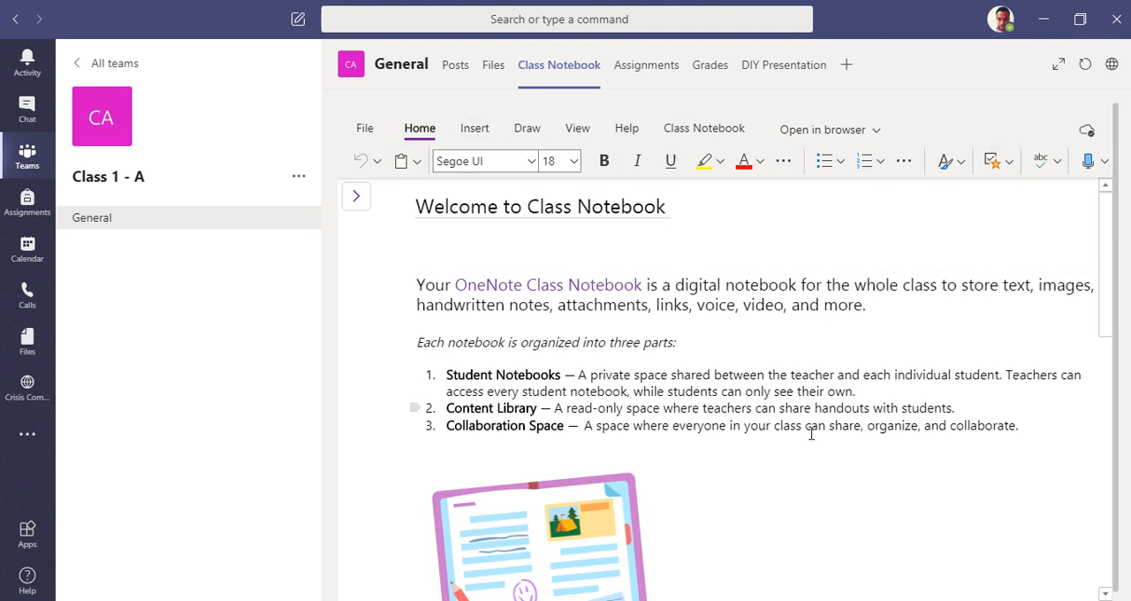
drag(1097, 252, 1093, 560)
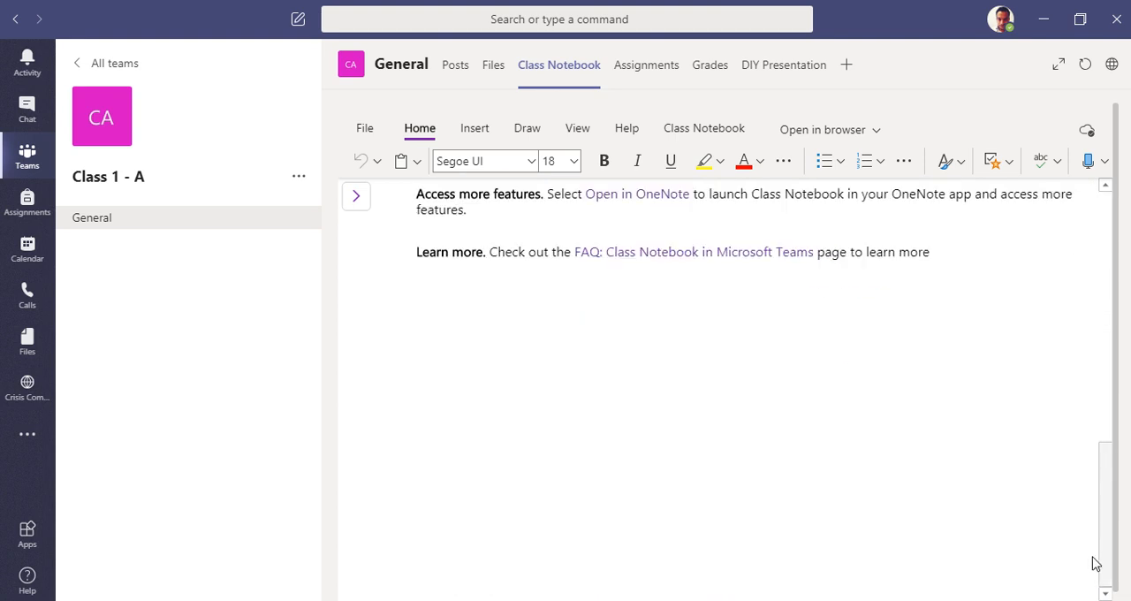
click(1060, 373)
drag(1114, 466, 1104, 256)
Step: Look over the Class Notebook's insert tools, view tools and external opening options, and skim the welcome page again
click(478, 133)
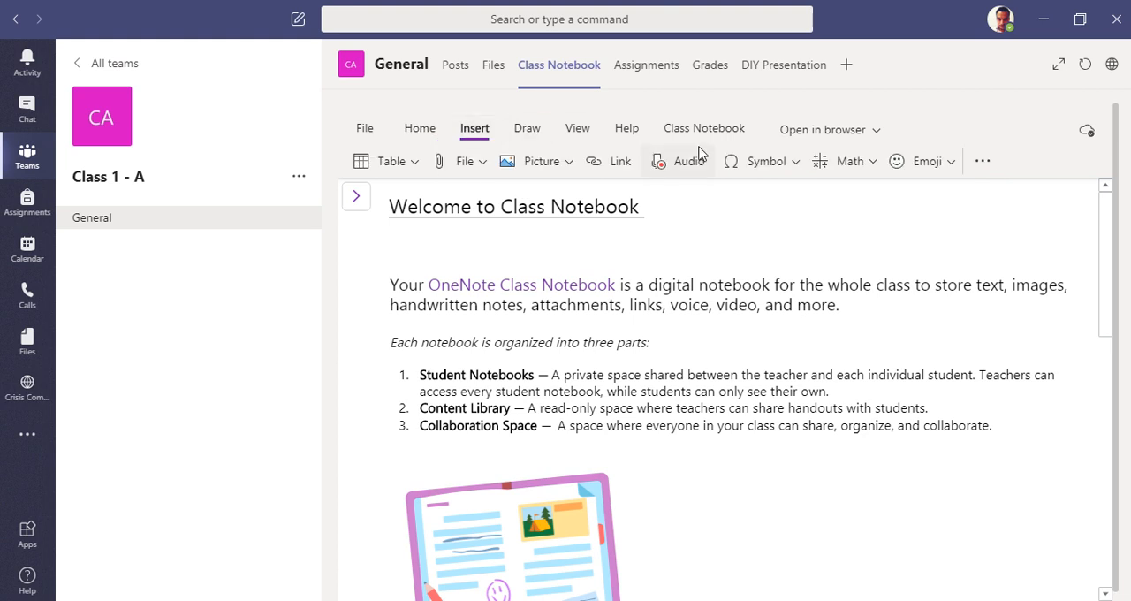
click(580, 140)
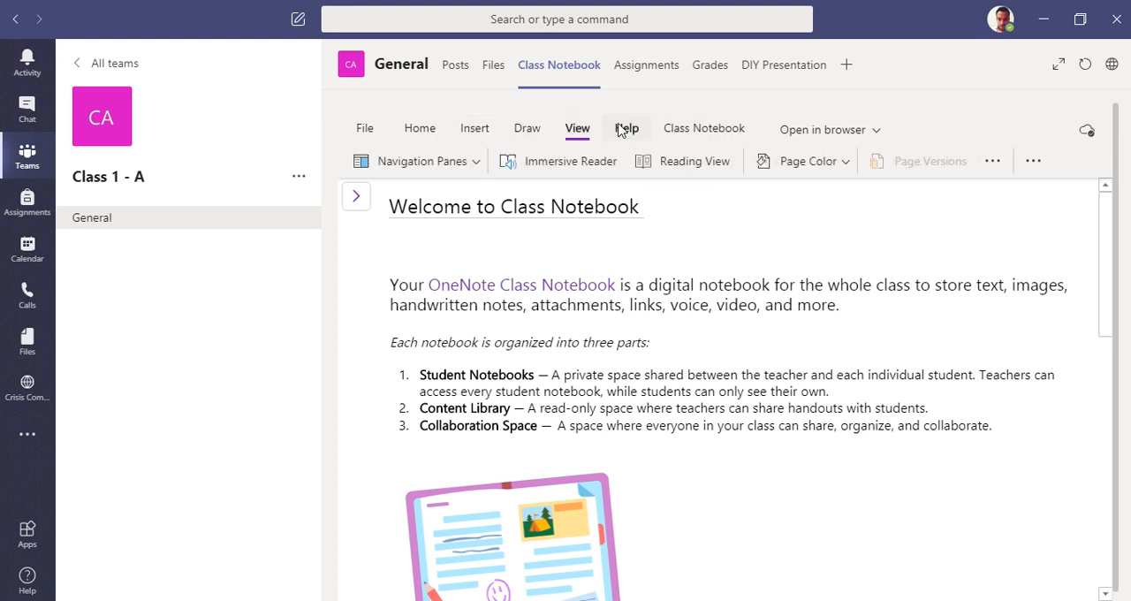
click(860, 130)
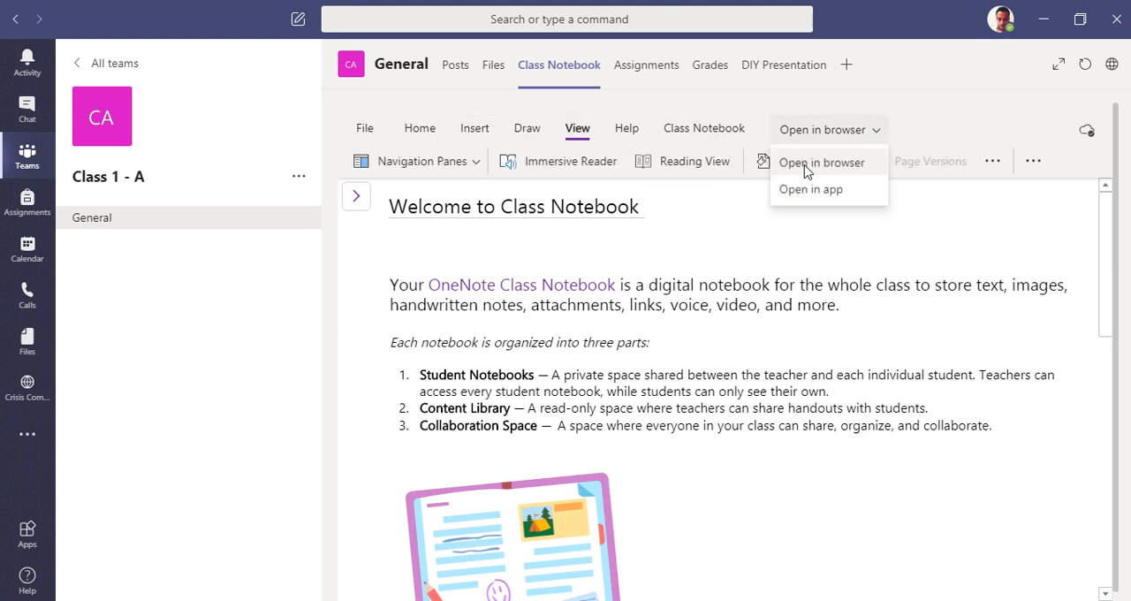
click(841, 253)
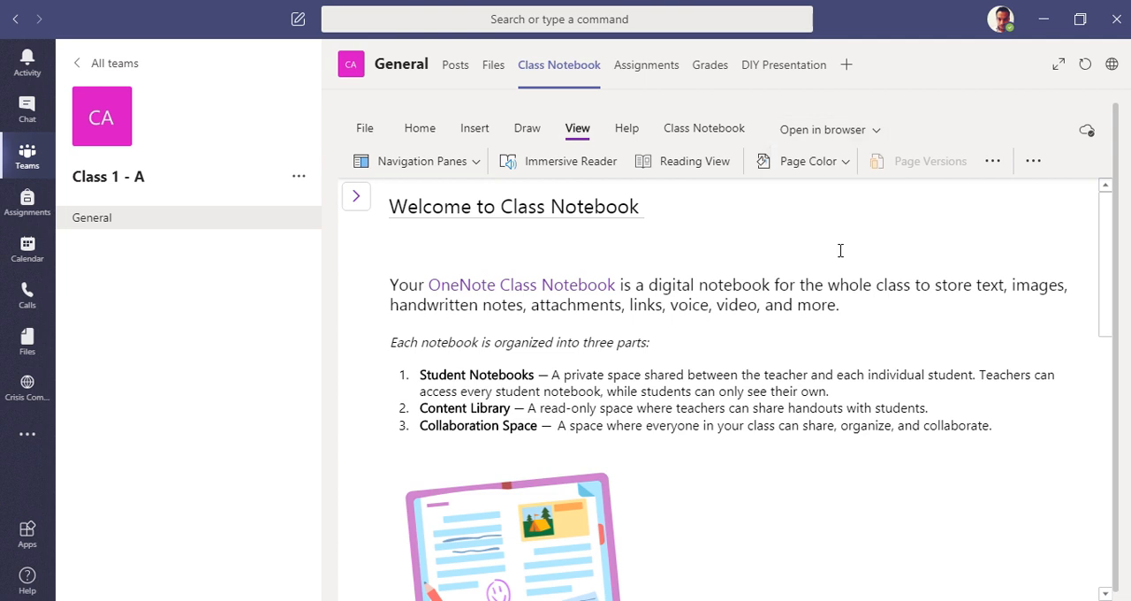
click(475, 132)
scroll(786, 404, down, 5)
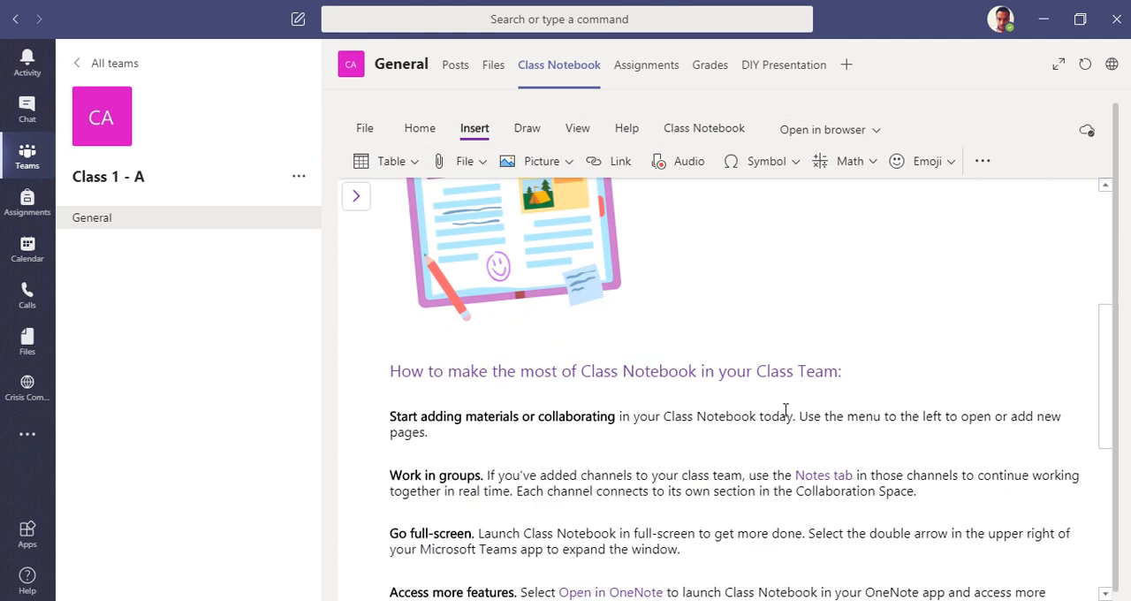
scroll(787, 406, up, 5)
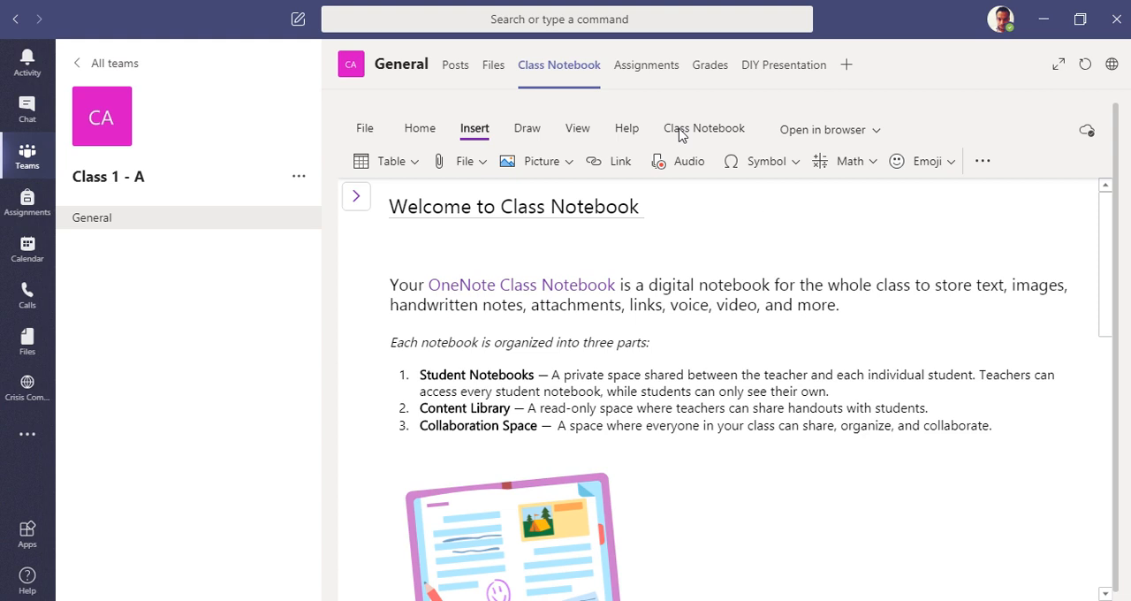
Step: Create a new class assignment titled "Create a DIY Presentation on Solar System" and put it in the science category
click(644, 76)
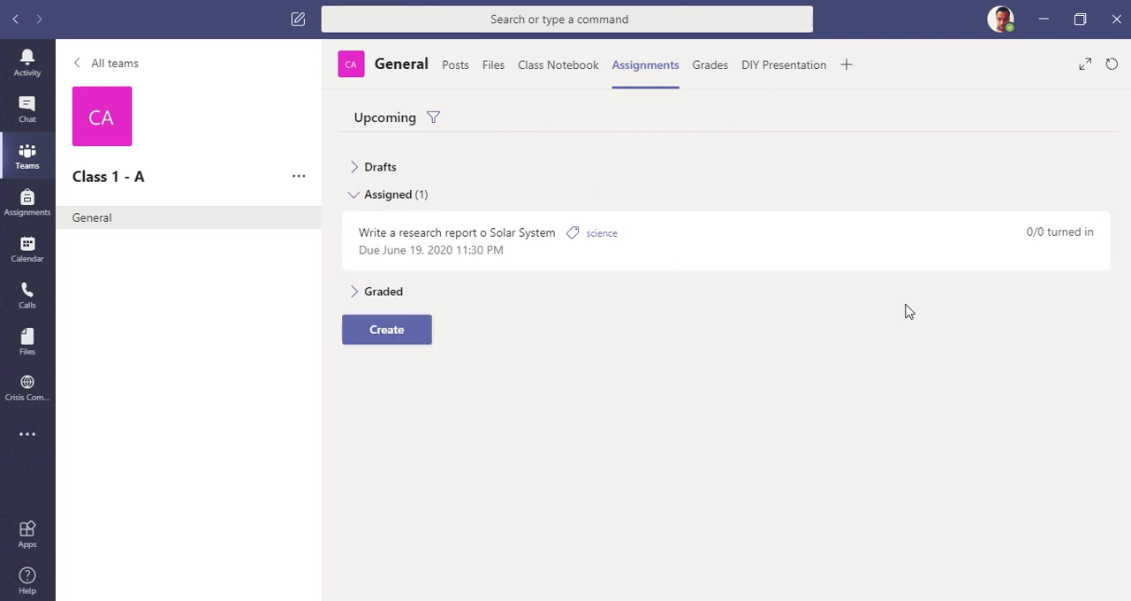
click(371, 344)
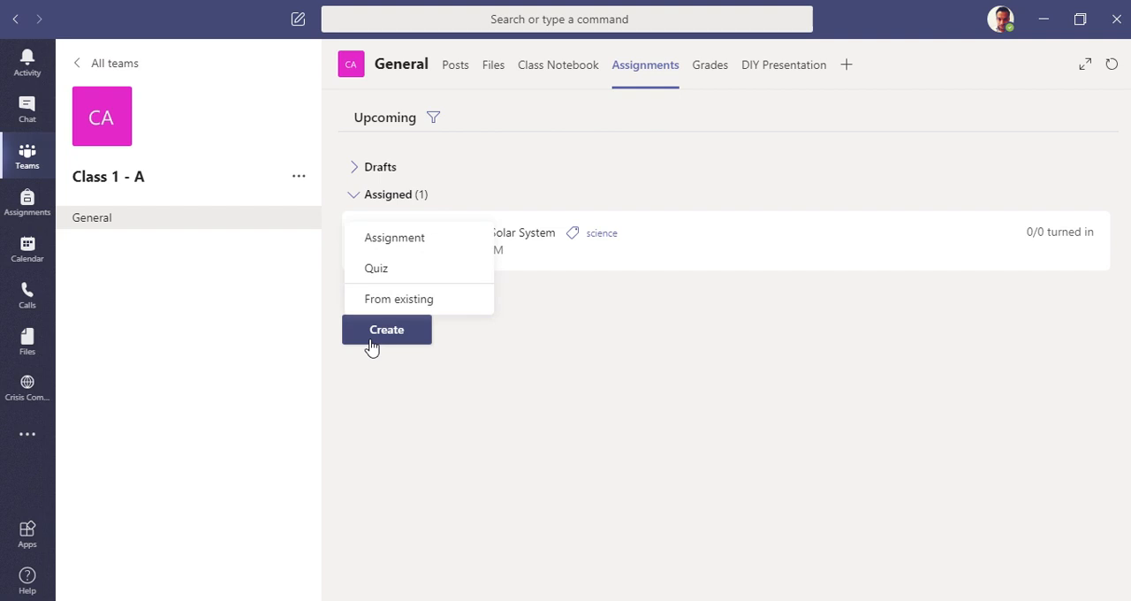
click(394, 247)
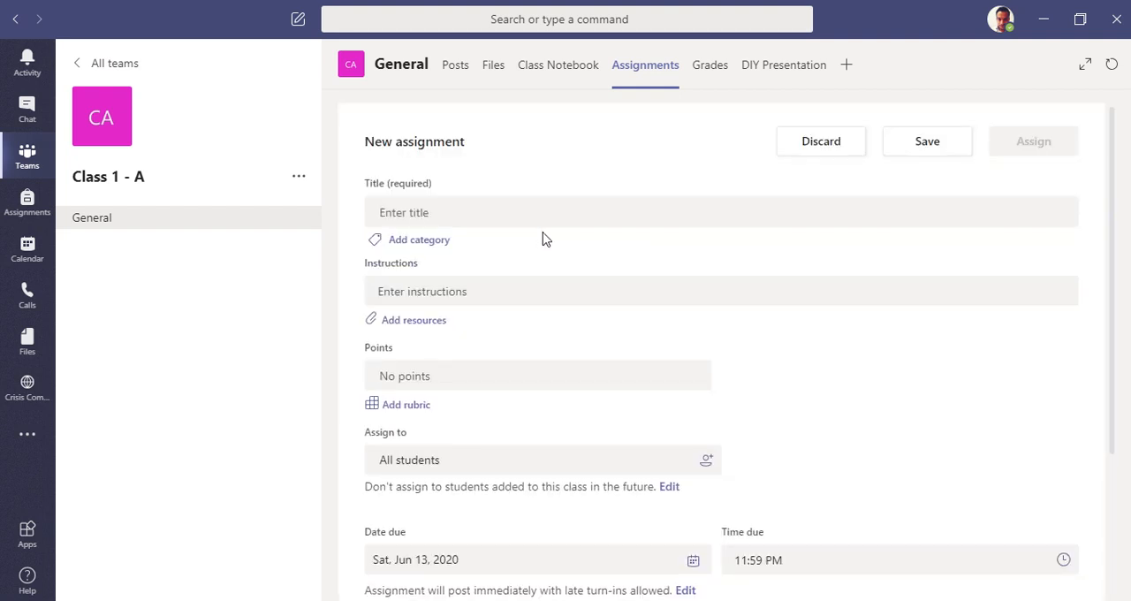
click(537, 219)
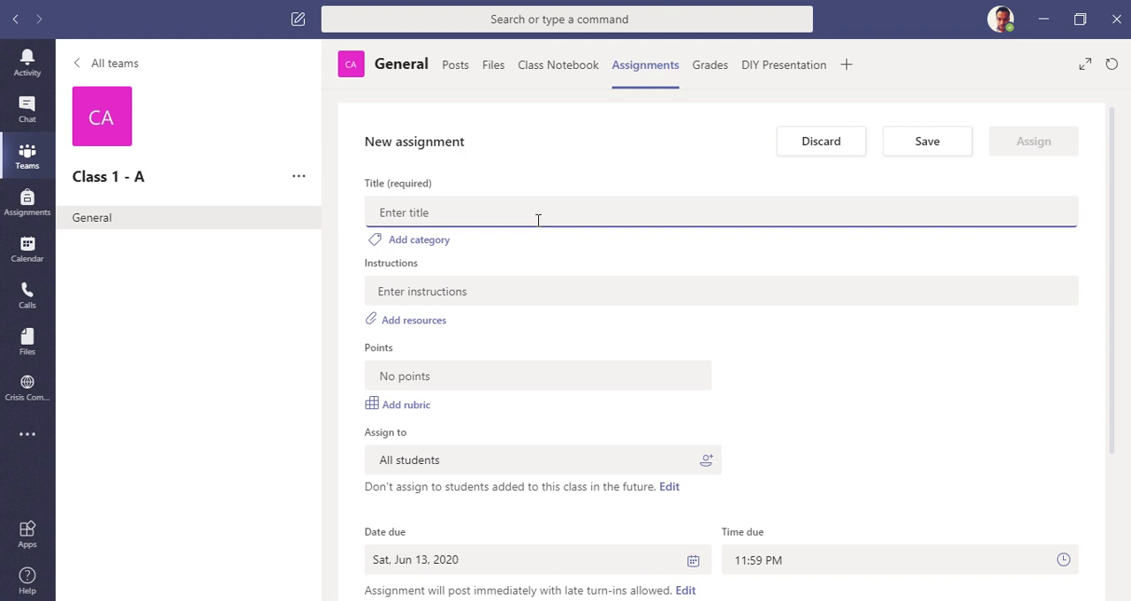
text(Create a)
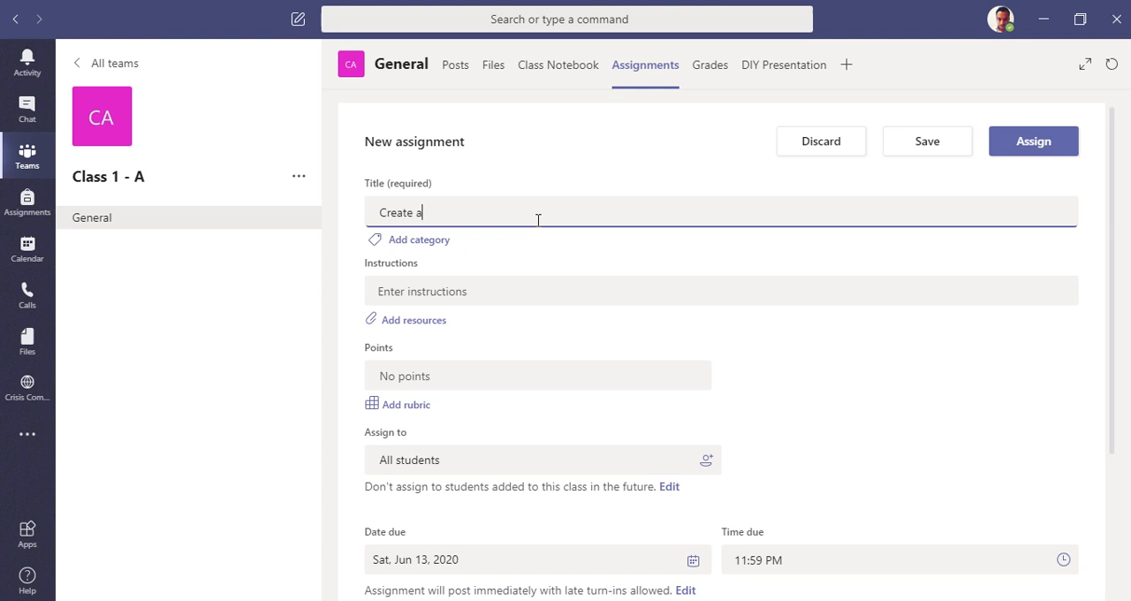
text( DIY P)
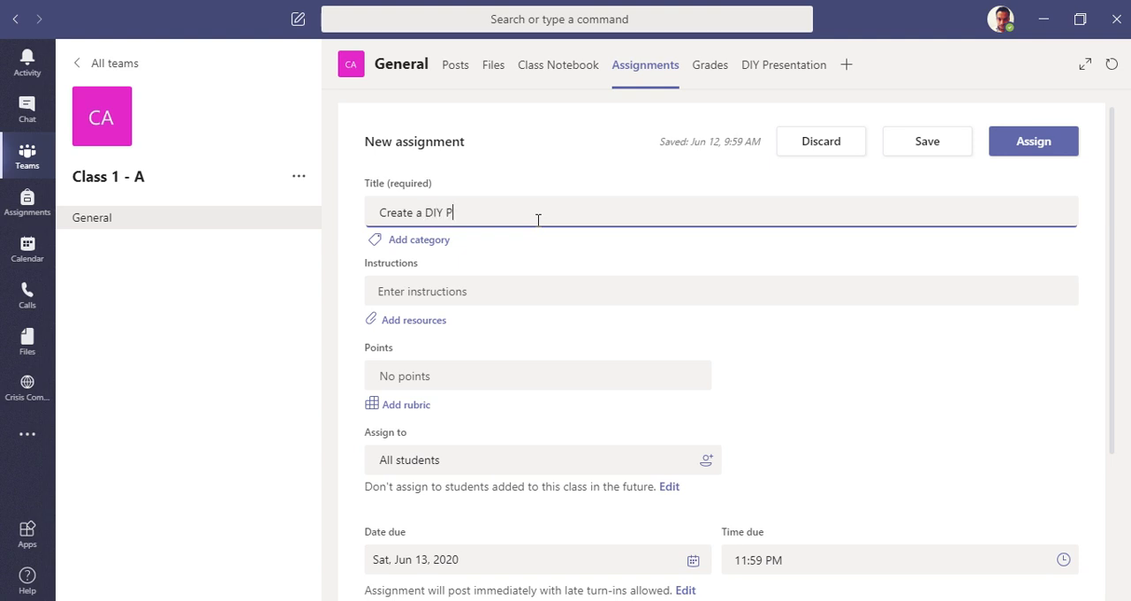
text(resentation on Solar System)
click(424, 241)
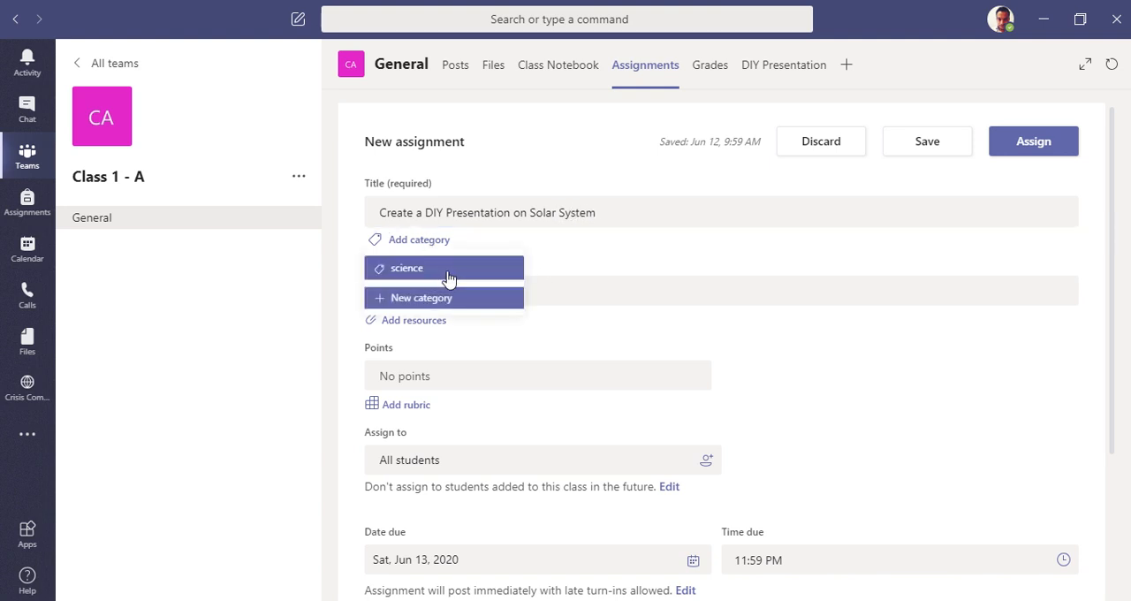
click(446, 270)
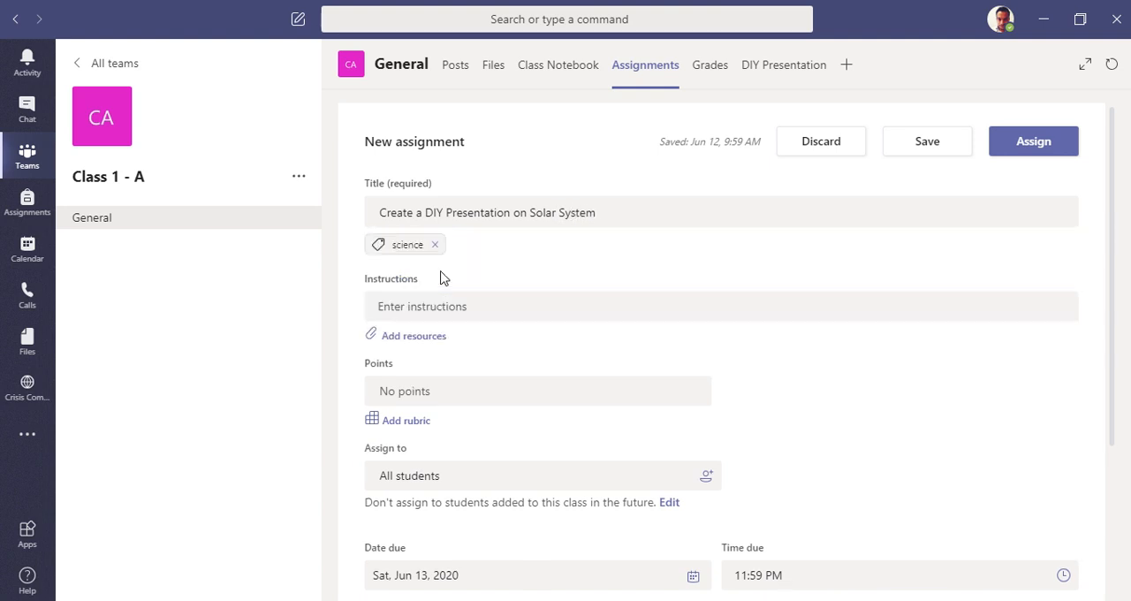
Step: Start a bulleted list in the assignment instructions with "You shall not copy other students's content"
click(486, 305)
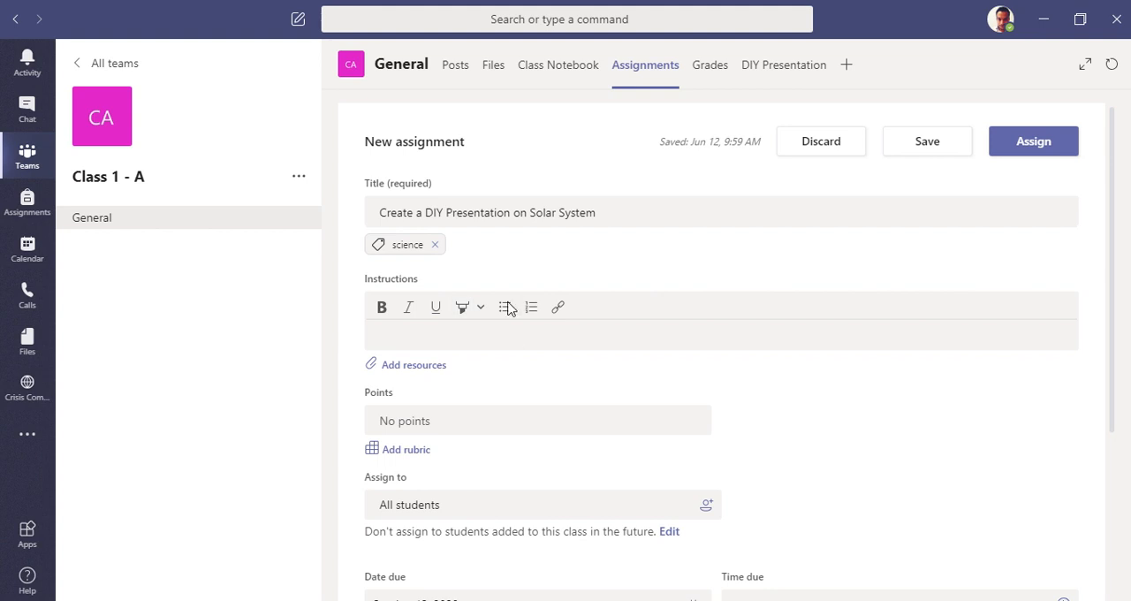
click(504, 306)
text(You shall not cp)
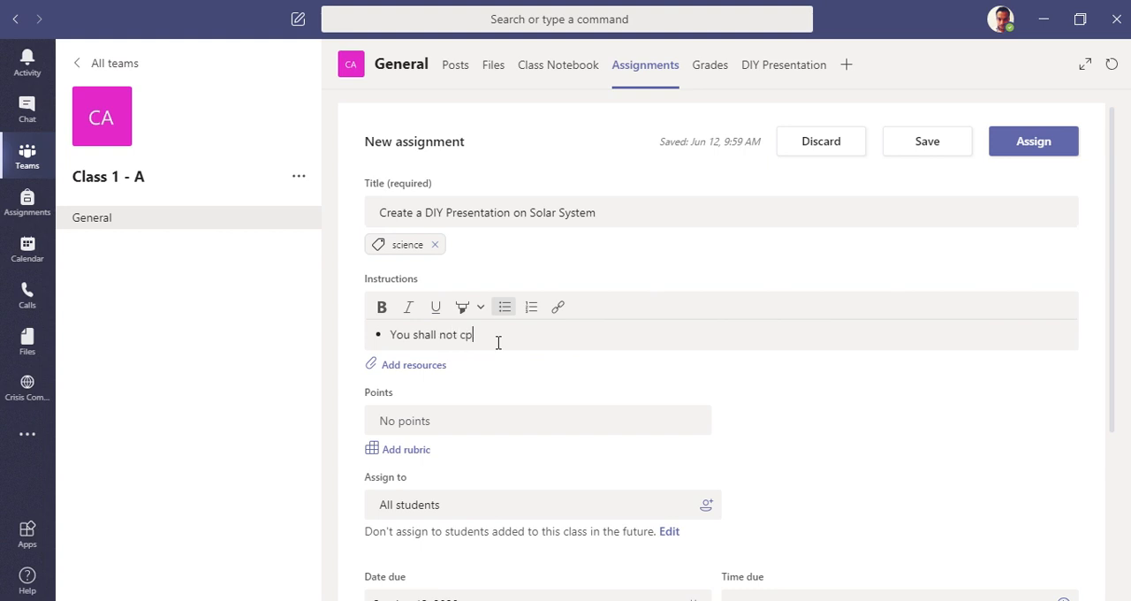
key(BackSpace)
text(opy other studet)
key(BackSpace)
text(nts's conetn)
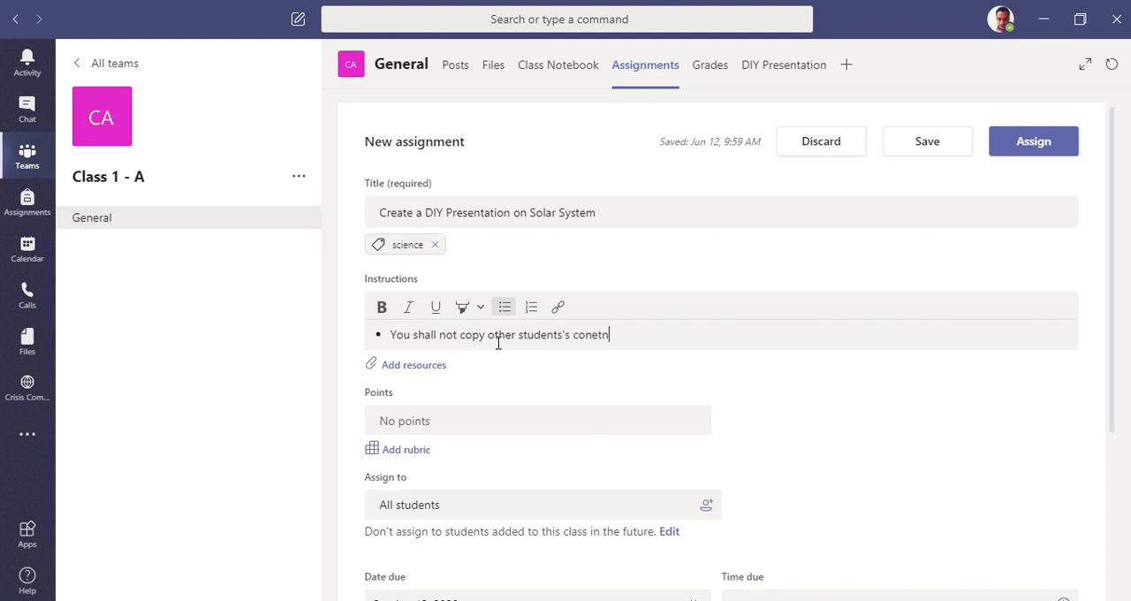
text(ent)
key(Return)
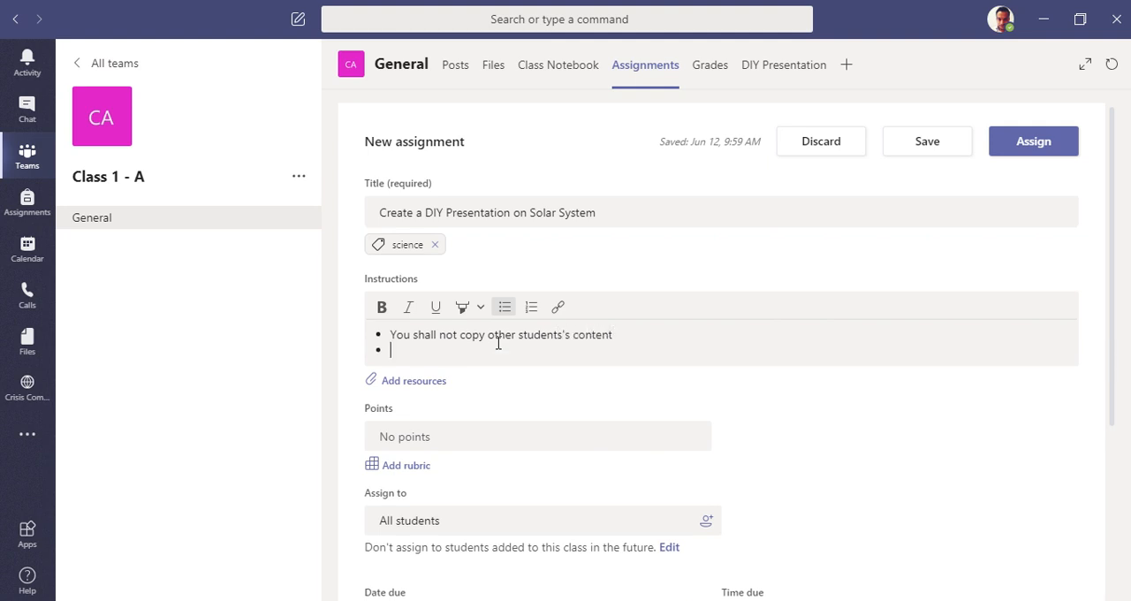
Step: Add a second instruction bullet reading "You can copy from any references or resources online like Wikipedia"
text(You can copy from any )
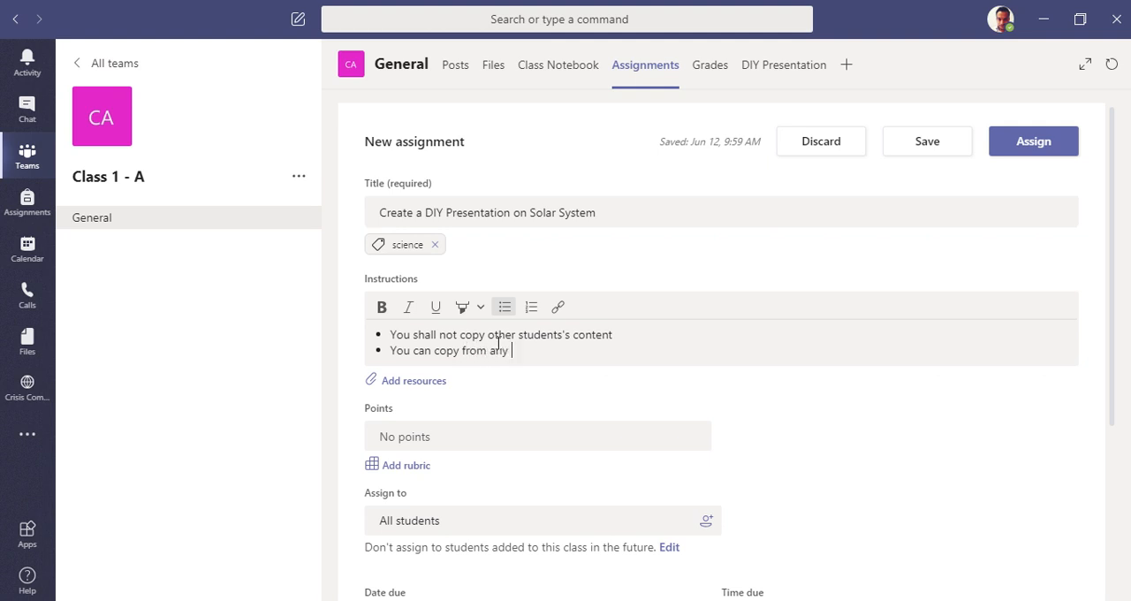
text(references)
text( or resour)
key(BackSpace)
text(ources onl)
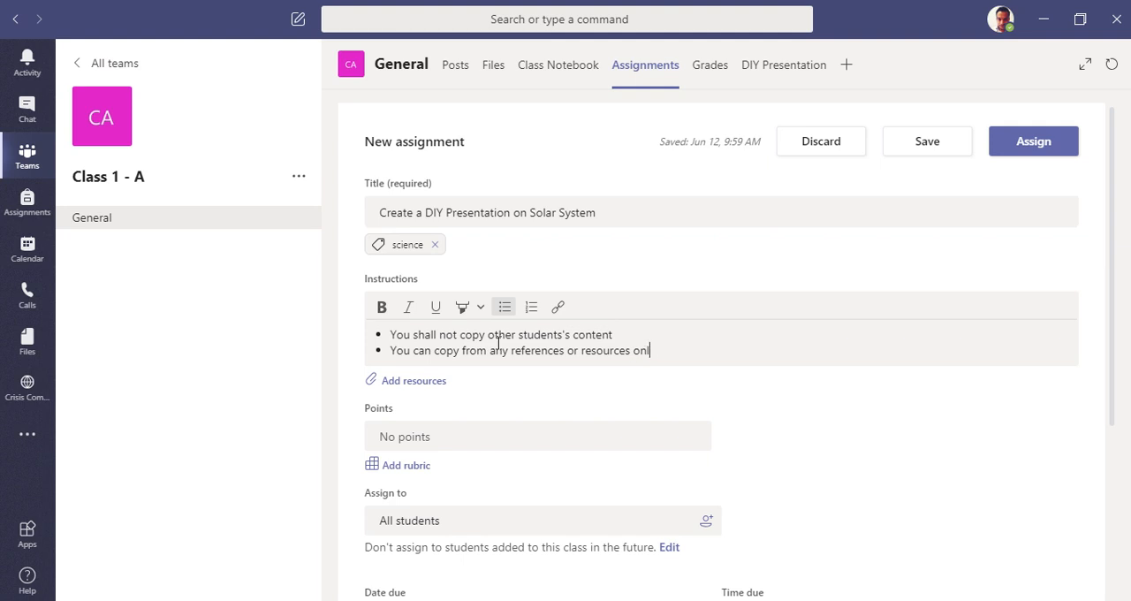
text(iine like WikiPe)
key(BackSpace)
key(BackSpace)
text(pedia)
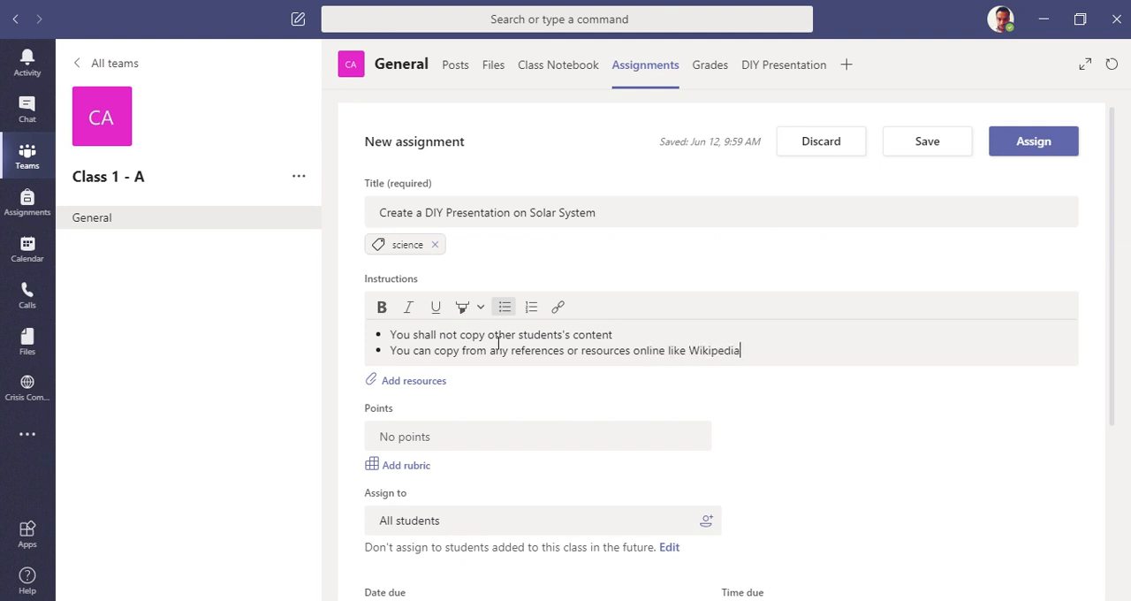
Step: Attach the web address of Wikipedia's Solar System article, copied from the browser, as a link resource for the assignment
click(434, 389)
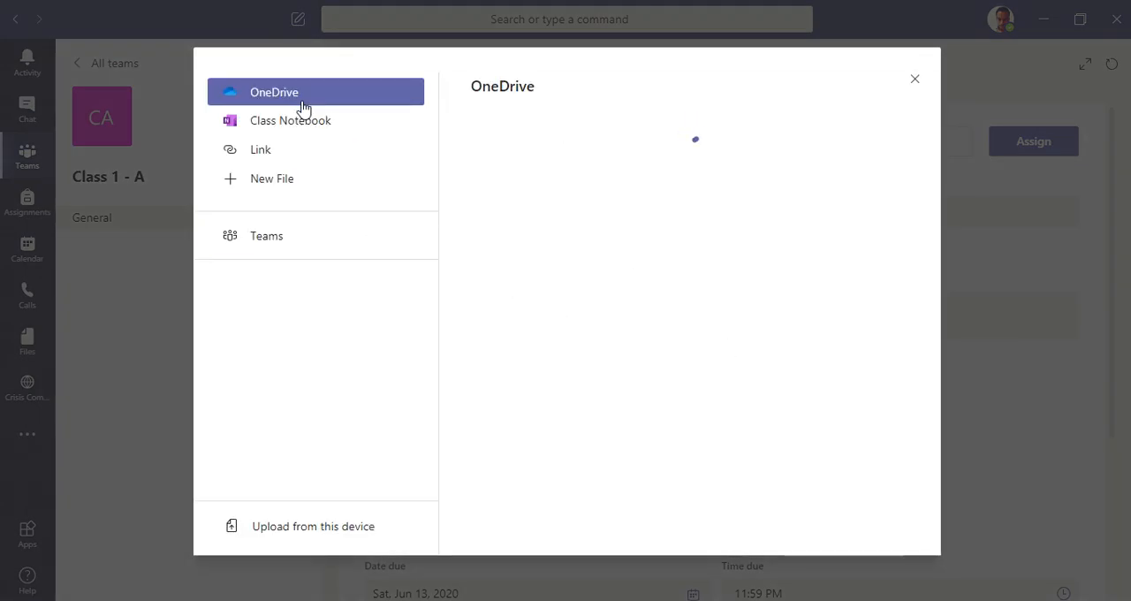
click(347, 121)
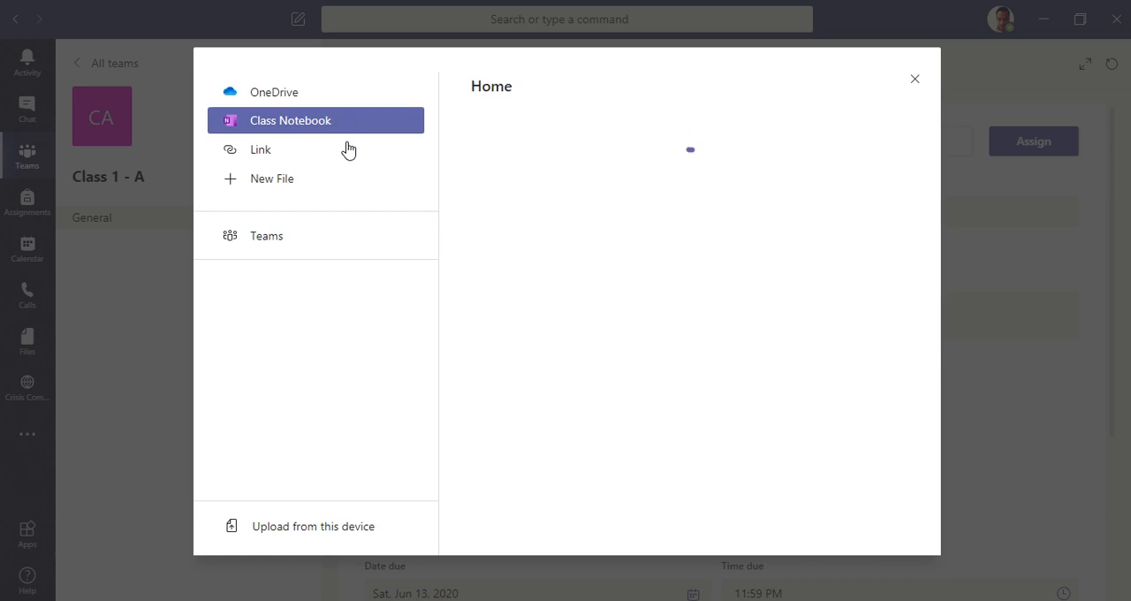
click(323, 152)
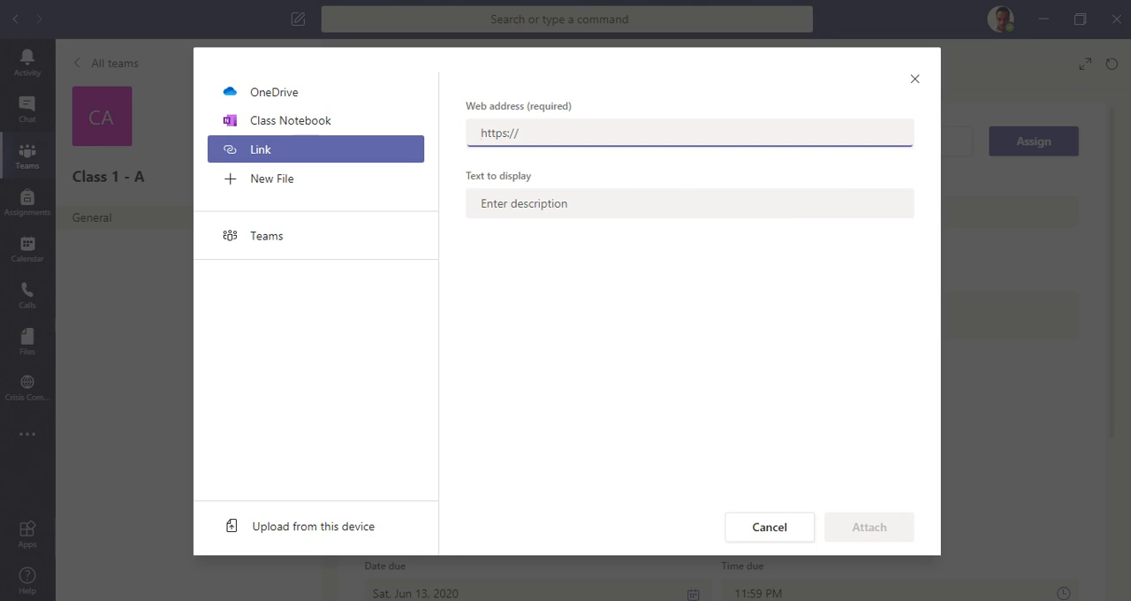
key(alt+Tab)
click(343, 16)
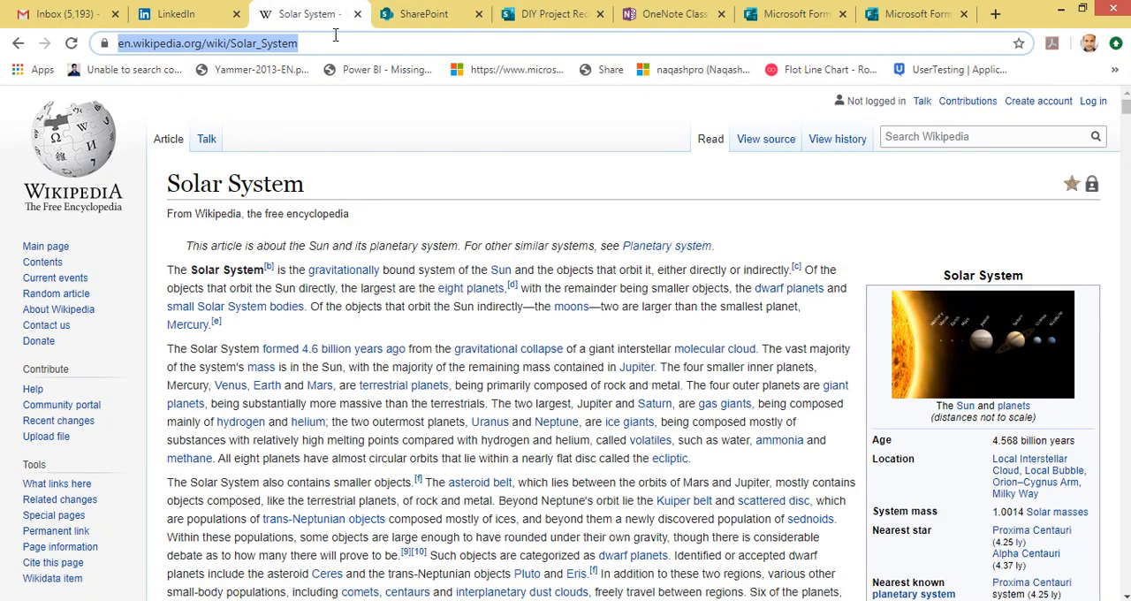
click(351, 42)
key(ctrl+c)
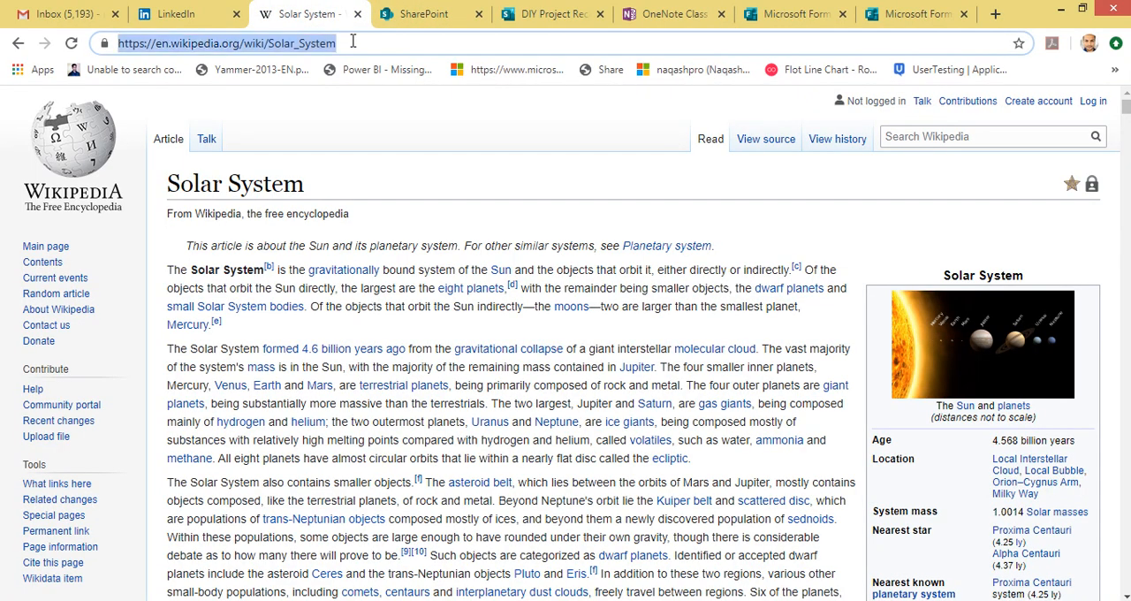
key(alt+Tab)
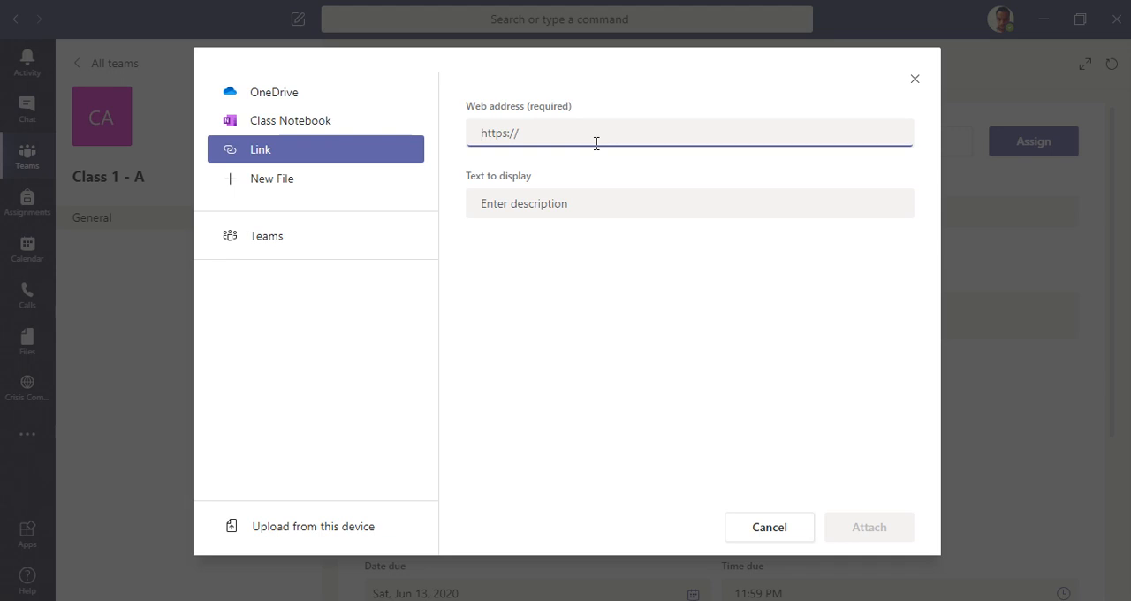
key(ctrl+v)
click(869, 528)
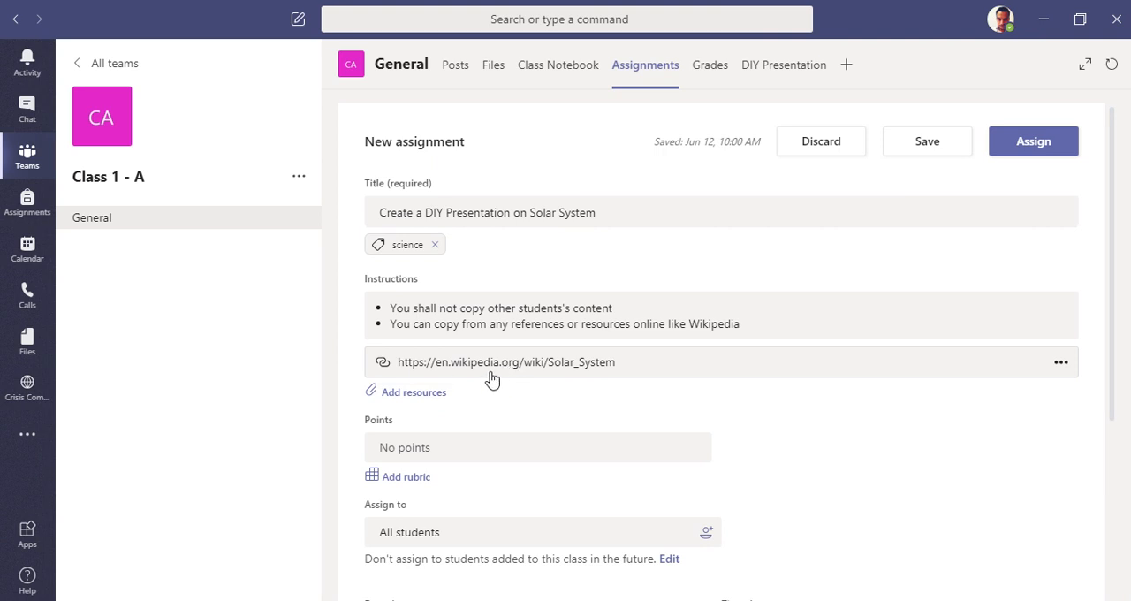
Step: Set the assignment's points to 10
scroll(530, 388, down, 2)
click(526, 361)
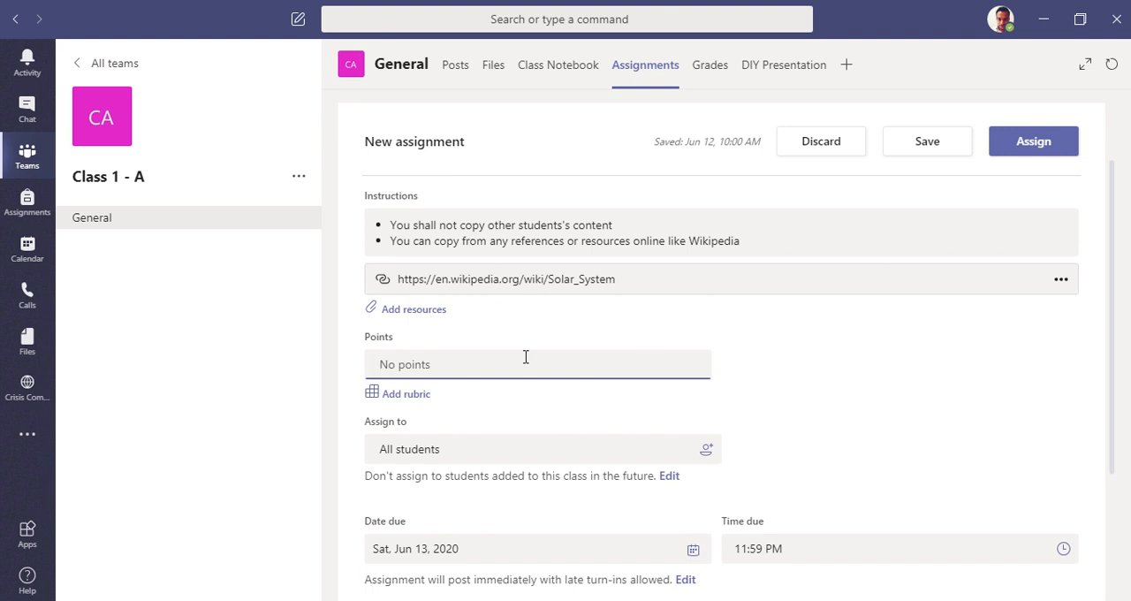
text(10)
click(746, 387)
Step: Check which students the assignment can be assigned to, leaving it assigned to all students
scroll(755, 391, down, 1)
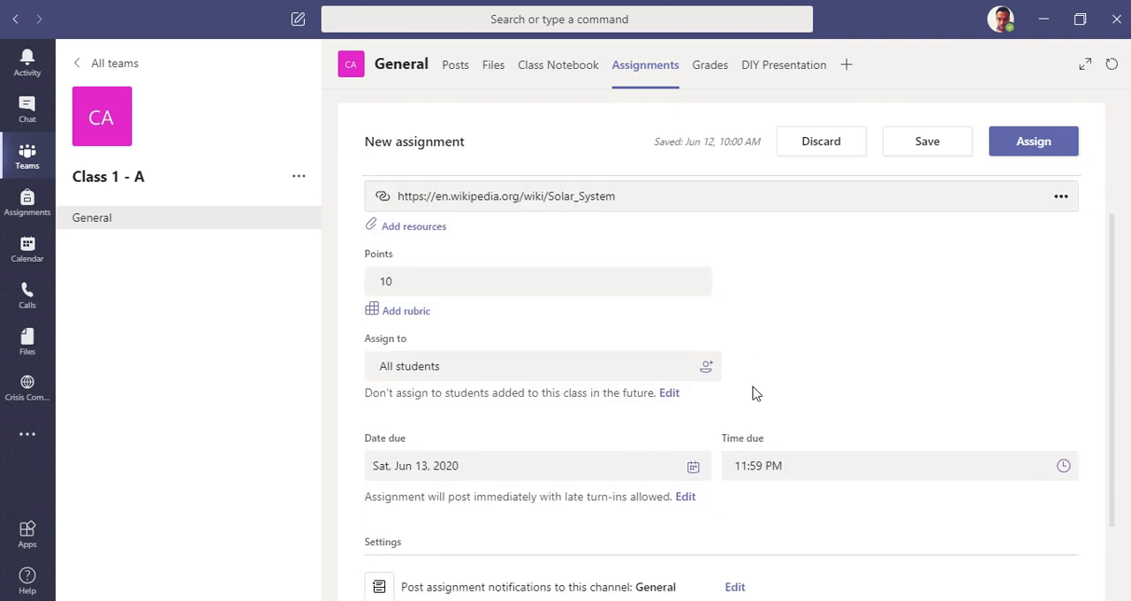
click(584, 371)
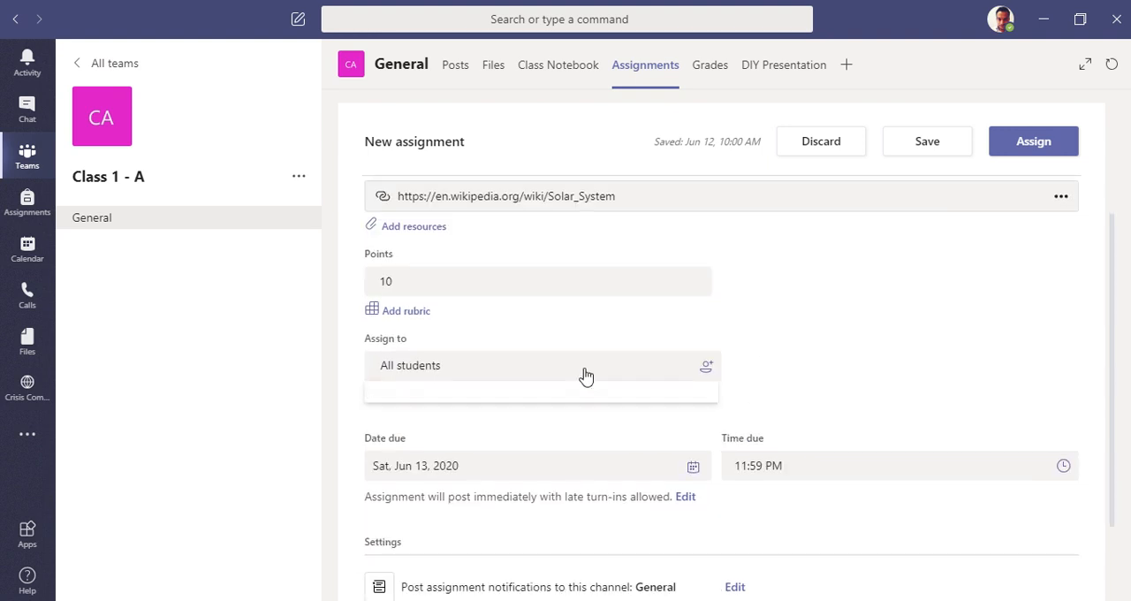
click(821, 335)
click(707, 369)
click(744, 369)
click(469, 372)
click(621, 335)
Step: Set the assignment's due date to Fri, Jun 19, 2020, leaving the due time at 11:59 PM
scroll(621, 419, down, 2)
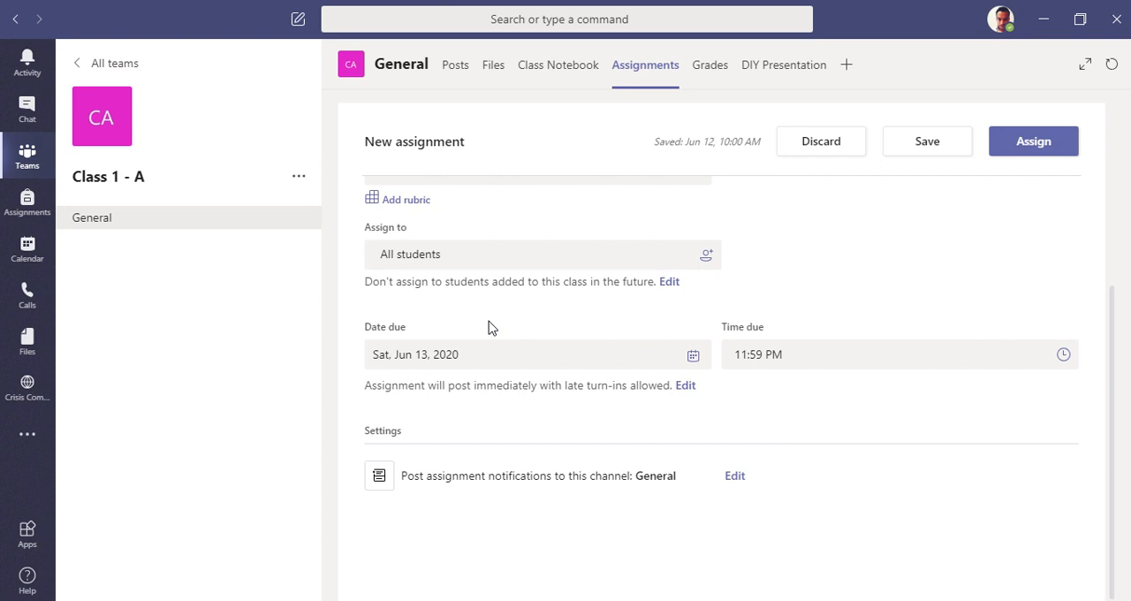
click(509, 361)
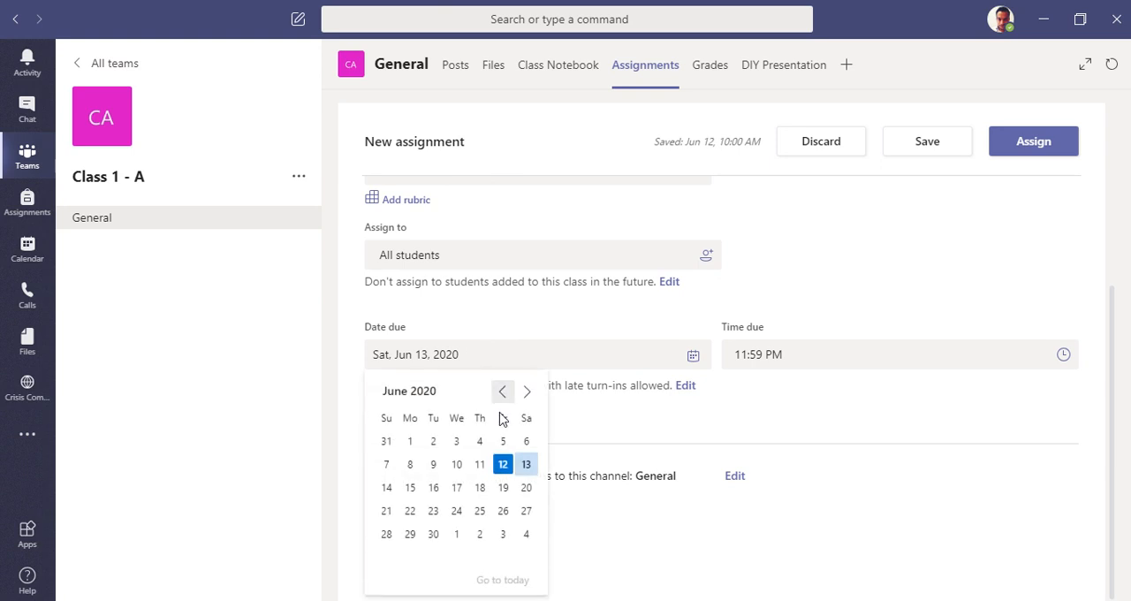
click(507, 496)
click(782, 357)
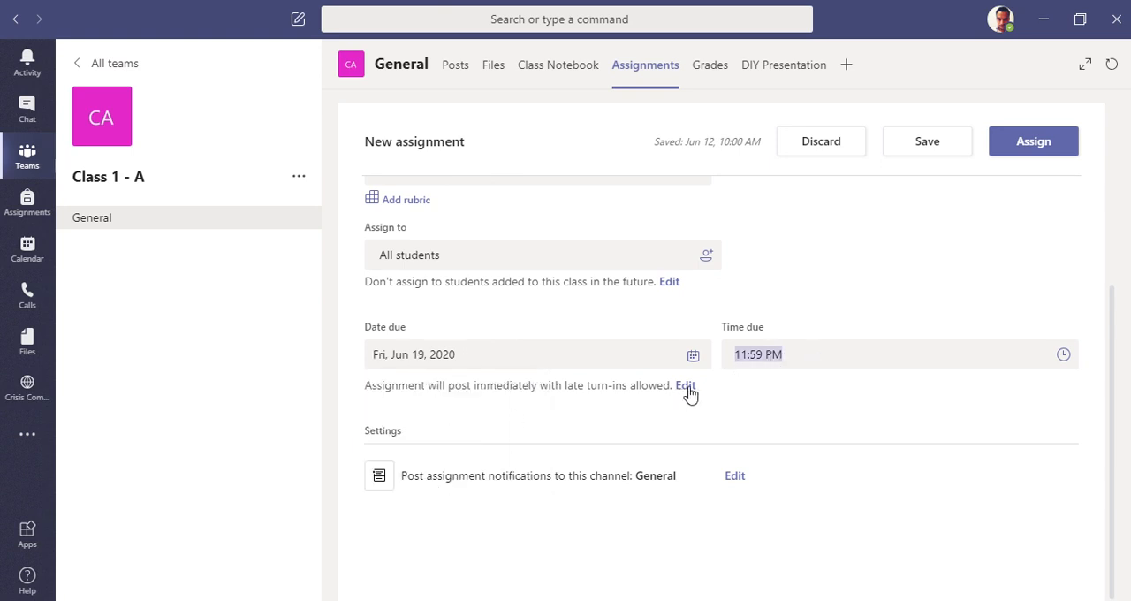
Step: Read the note on posting time and late turn-ins and the setting for assignment notifications
drag(388, 383, 601, 383)
click(641, 430)
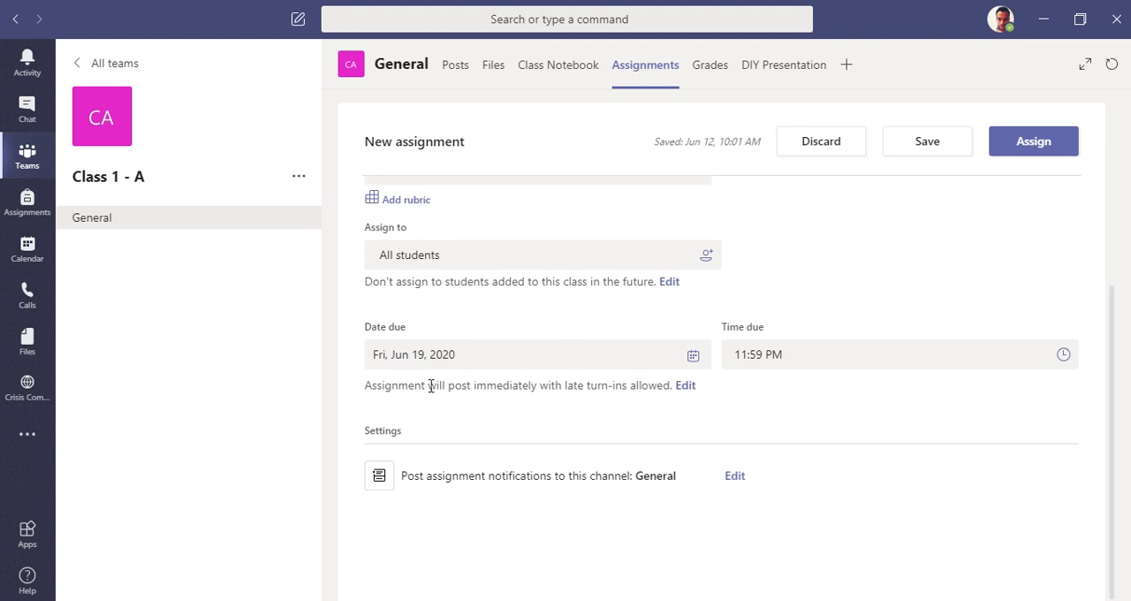
drag(431, 385, 611, 391)
click(626, 404)
drag(401, 477, 576, 477)
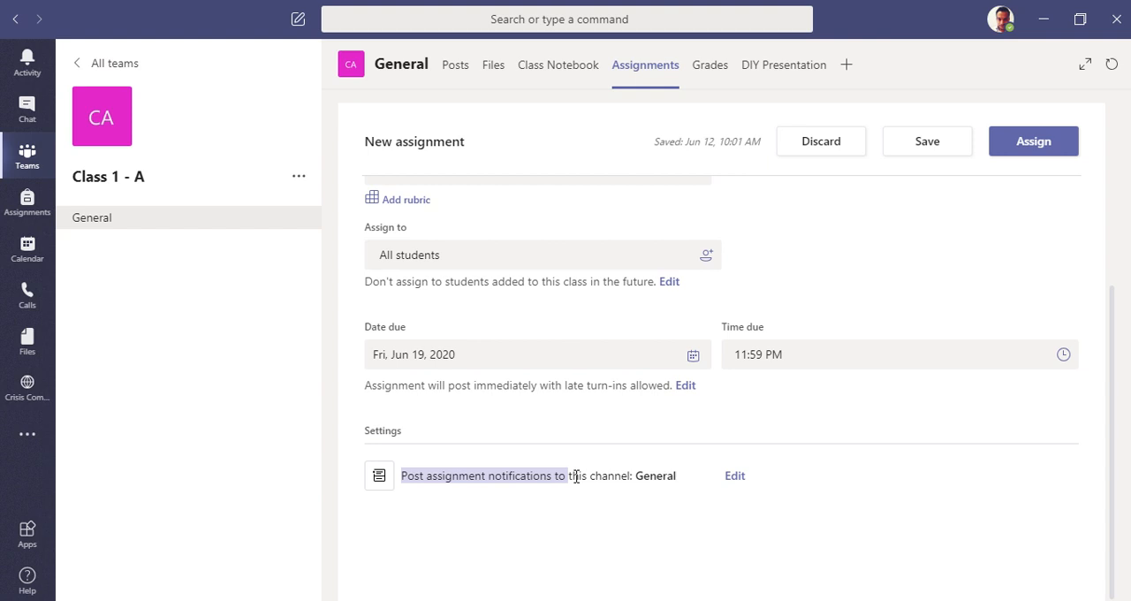
click(654, 509)
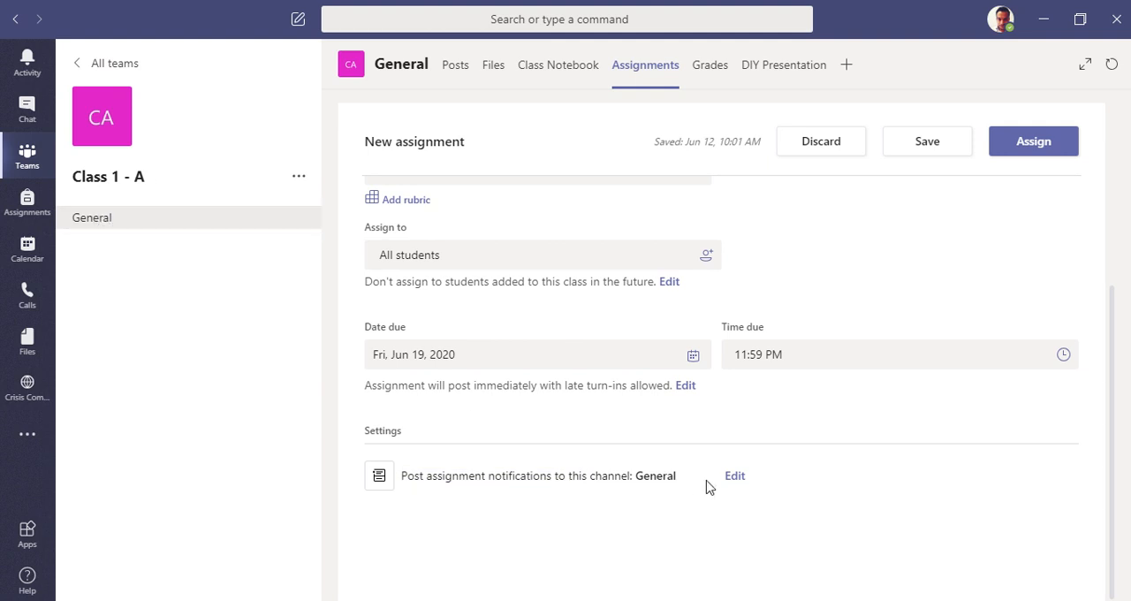
Step: Confirm General as the channel for the assignment notification and assign the assignment to the class
click(742, 477)
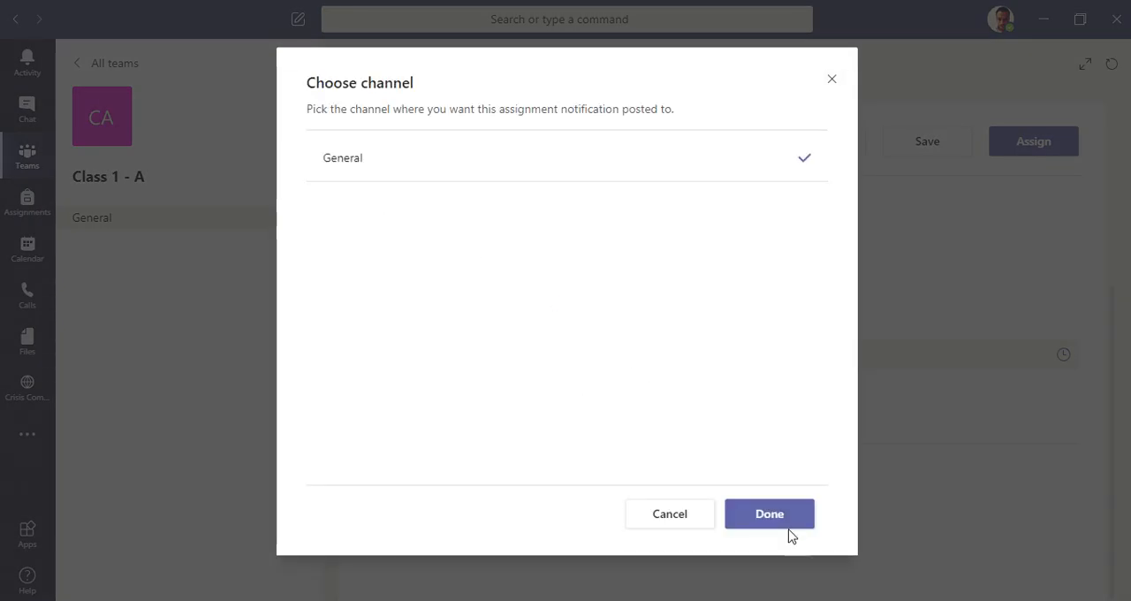
click(788, 530)
click(1027, 144)
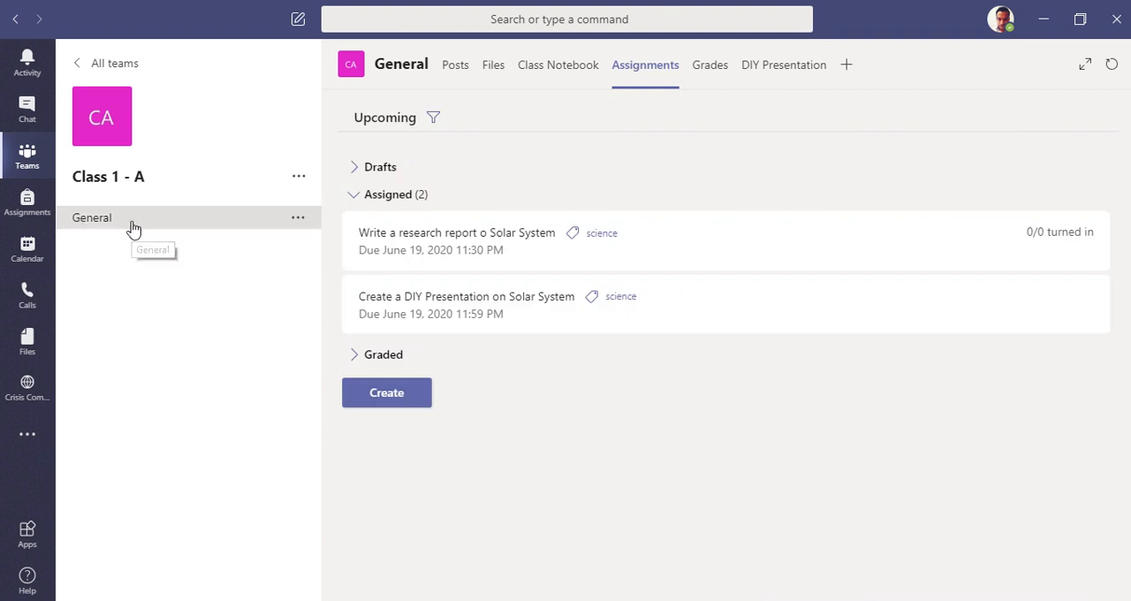
Step: View the notification for the DIY Presentation assignment among the General channel's posts
click(456, 69)
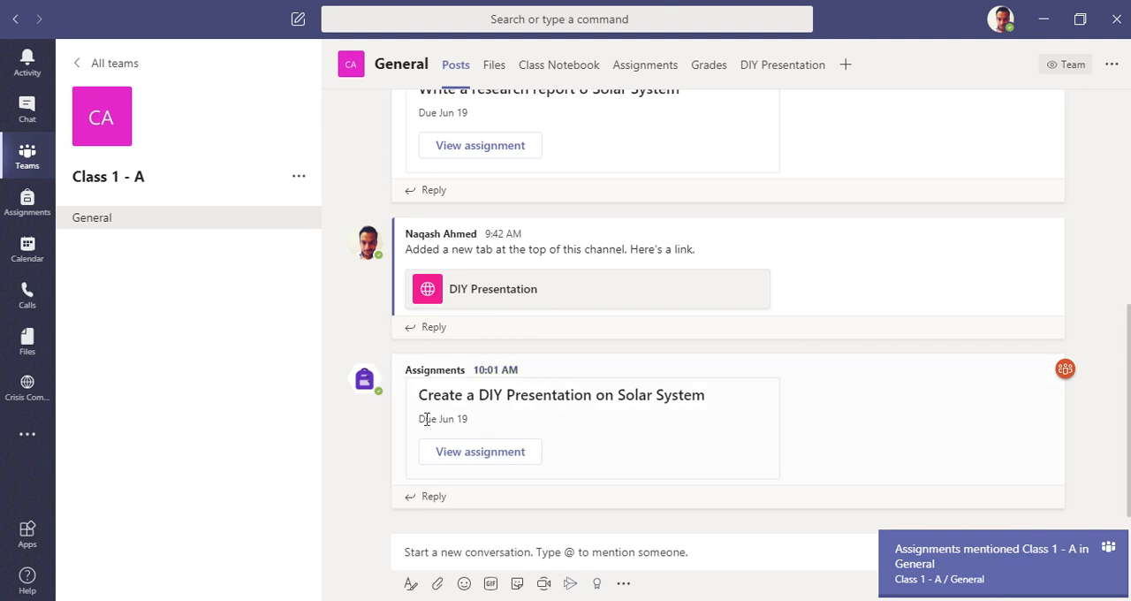
drag(417, 398, 746, 424)
click(736, 399)
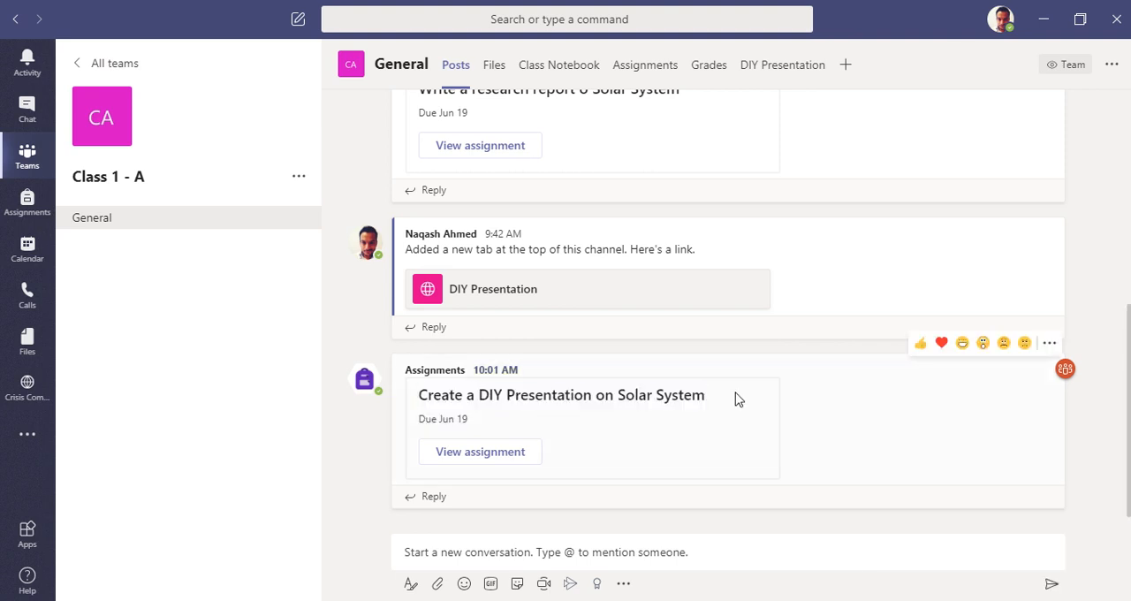
Step: Preview the DIY Presentation assignment in student view and check its entry in the class grades
click(474, 458)
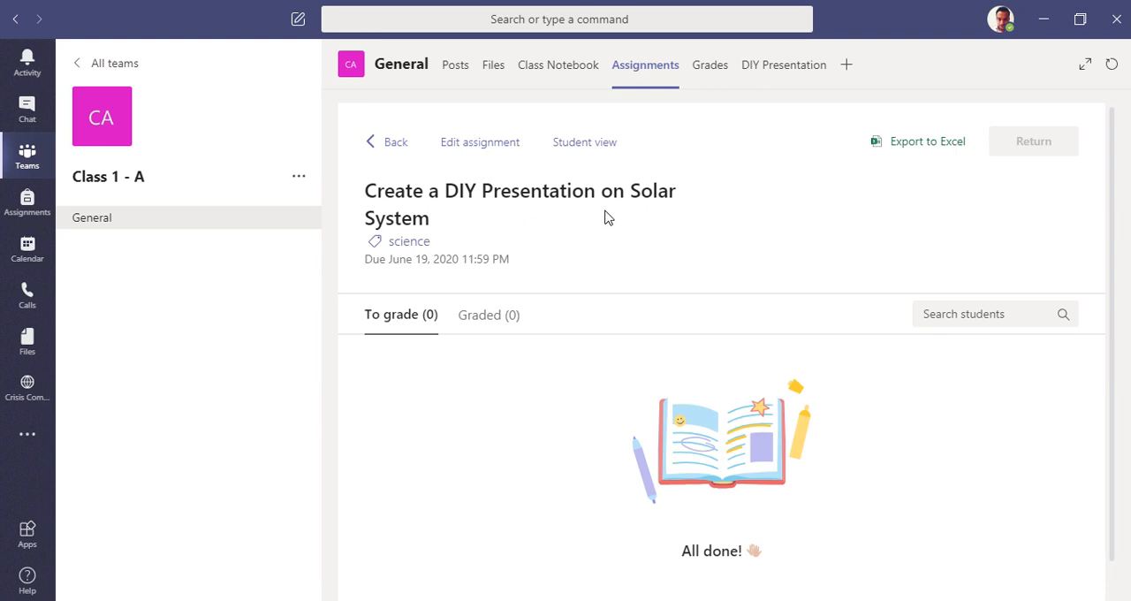
click(587, 146)
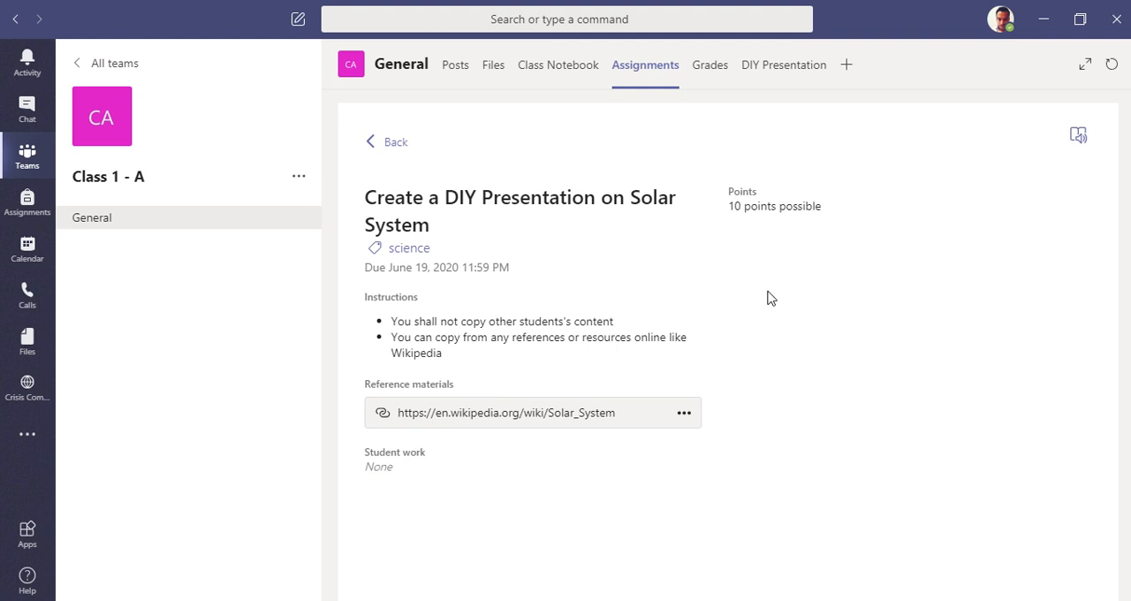
click(700, 82)
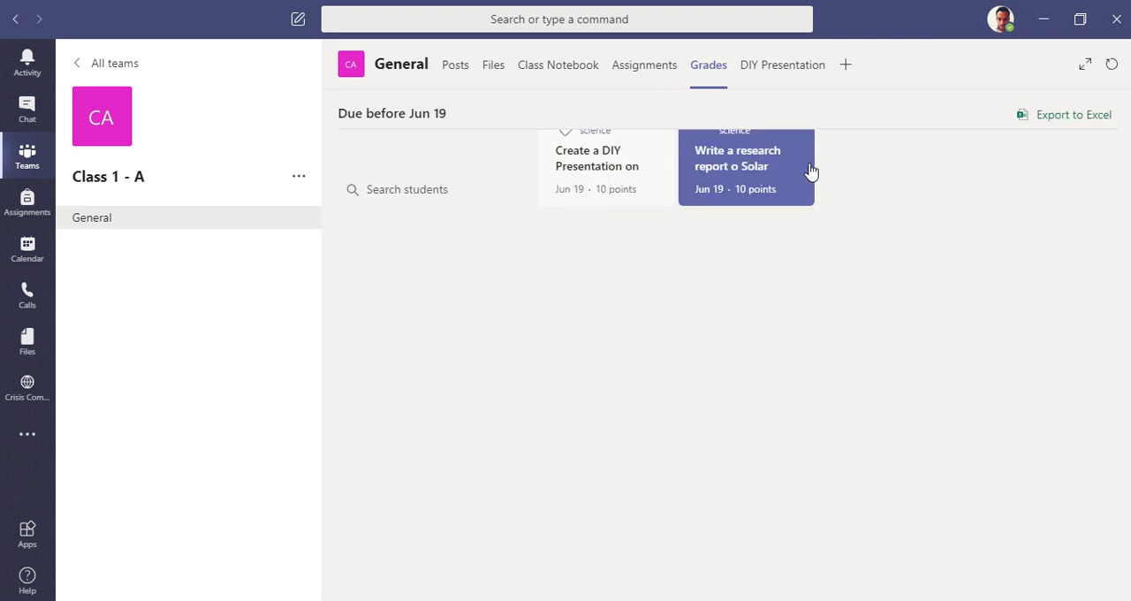
click(575, 166)
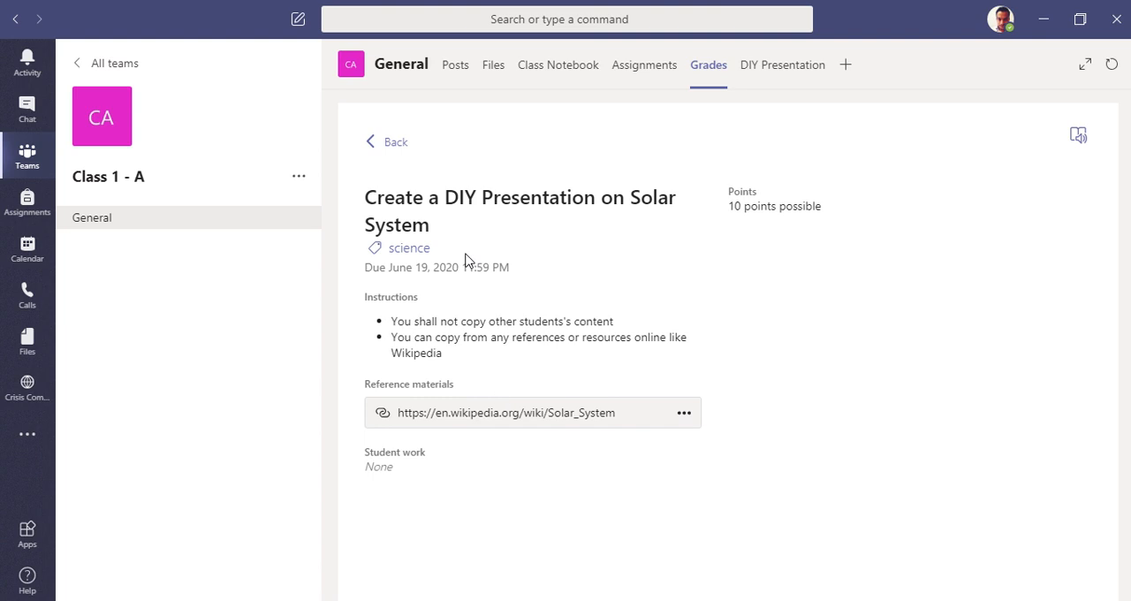
click(391, 144)
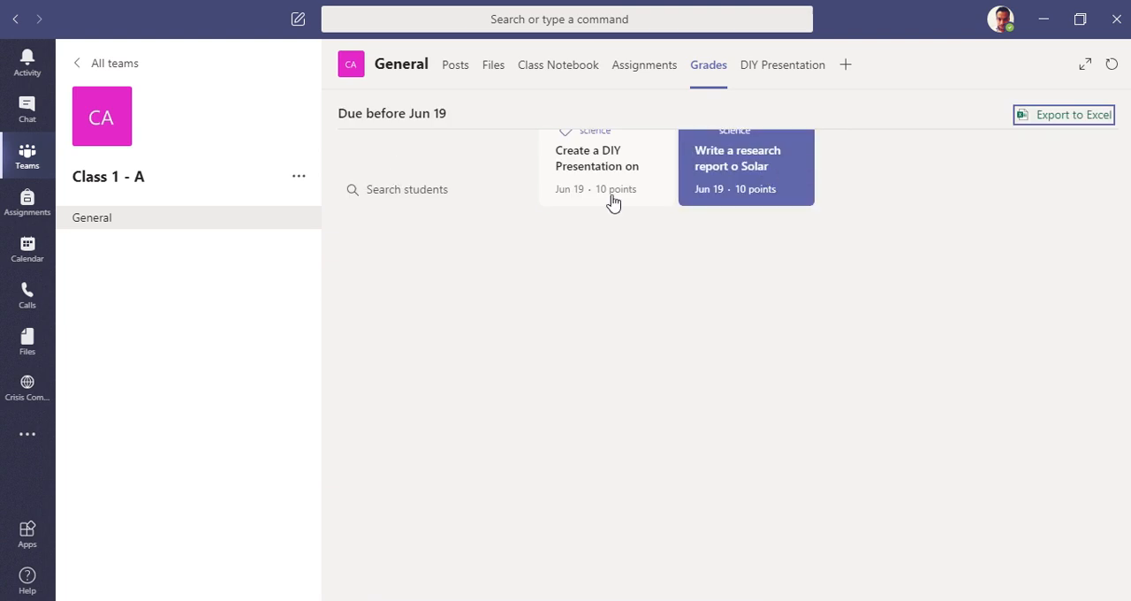
Step: Open the channel's DIY Presentation tab and look through the original DIY project Sway in the browser
click(771, 67)
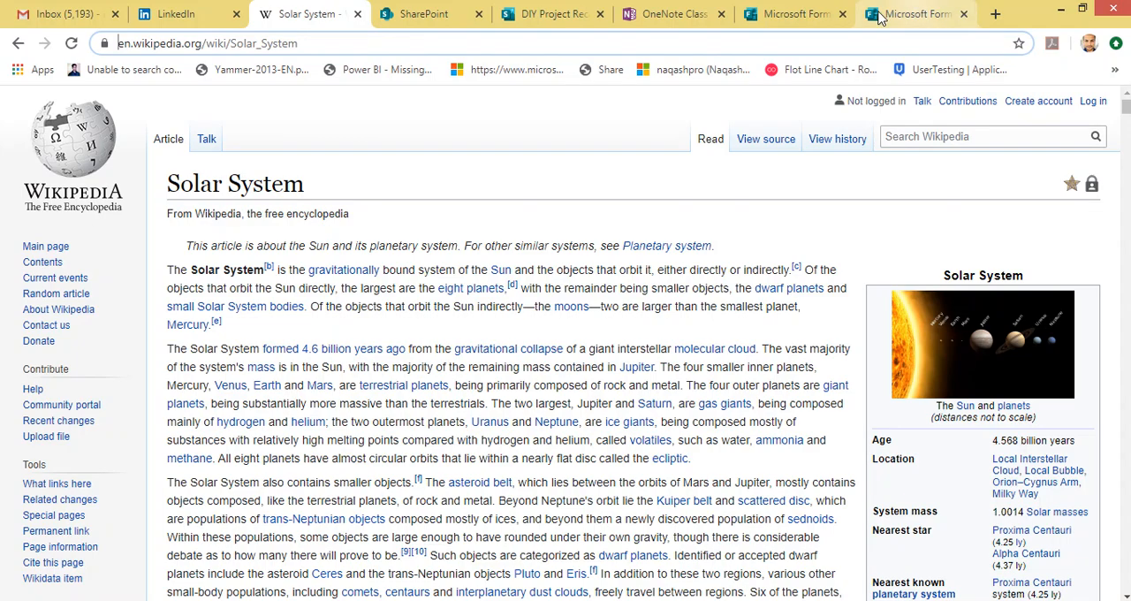
click(528, 16)
scroll(532, 234, down, 3)
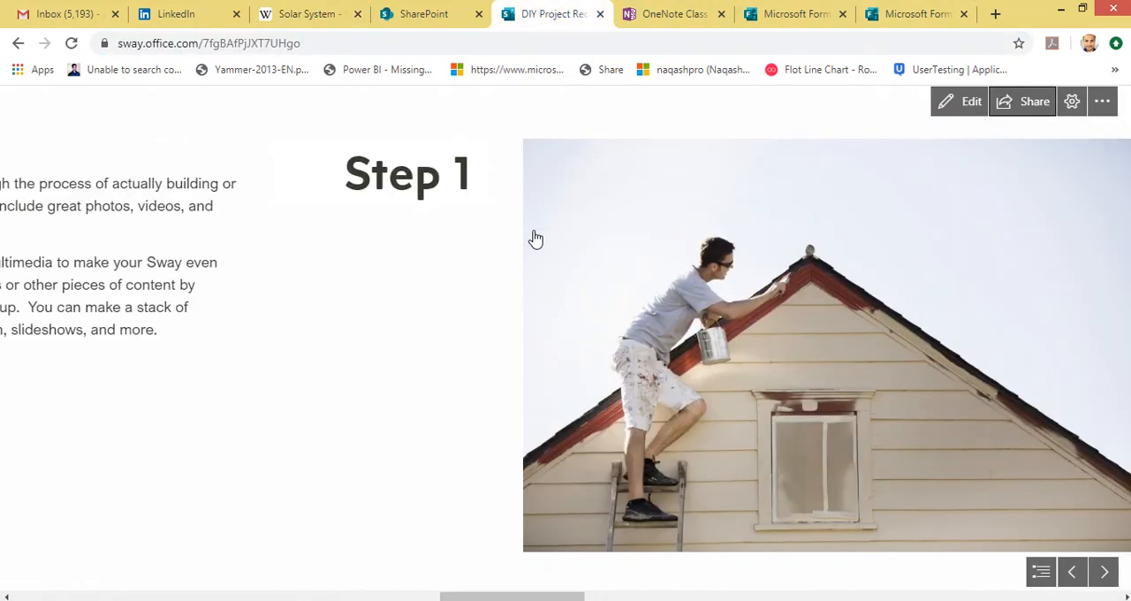
scroll(559, 203, down, 3)
scroll(562, 209, up, 6)
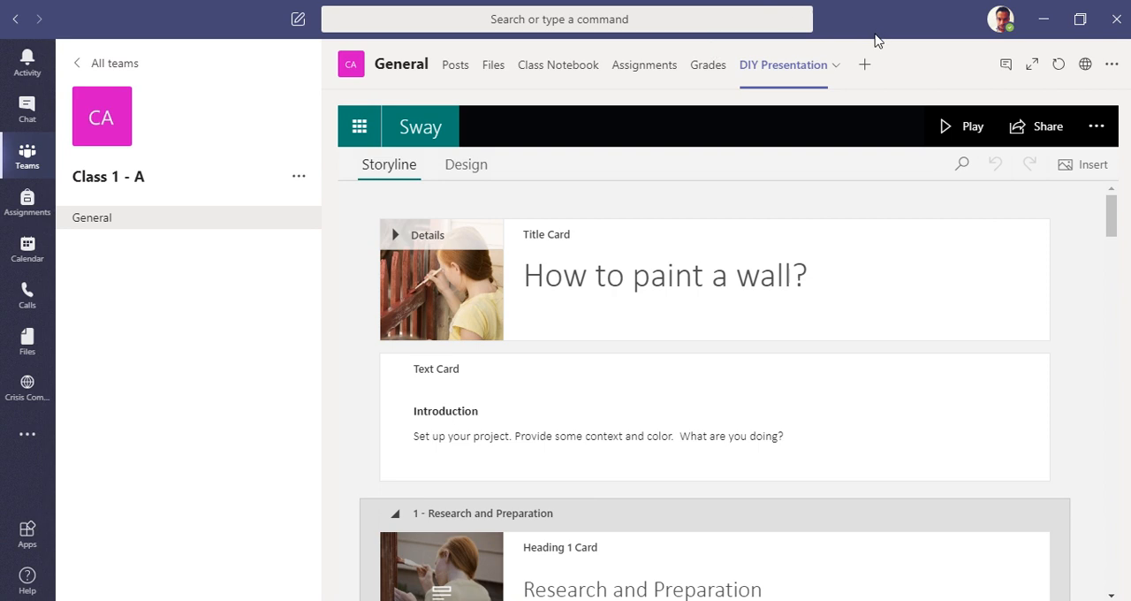
Step: Search the Teams app store for "sway", look through the results and return to the class team
click(864, 65)
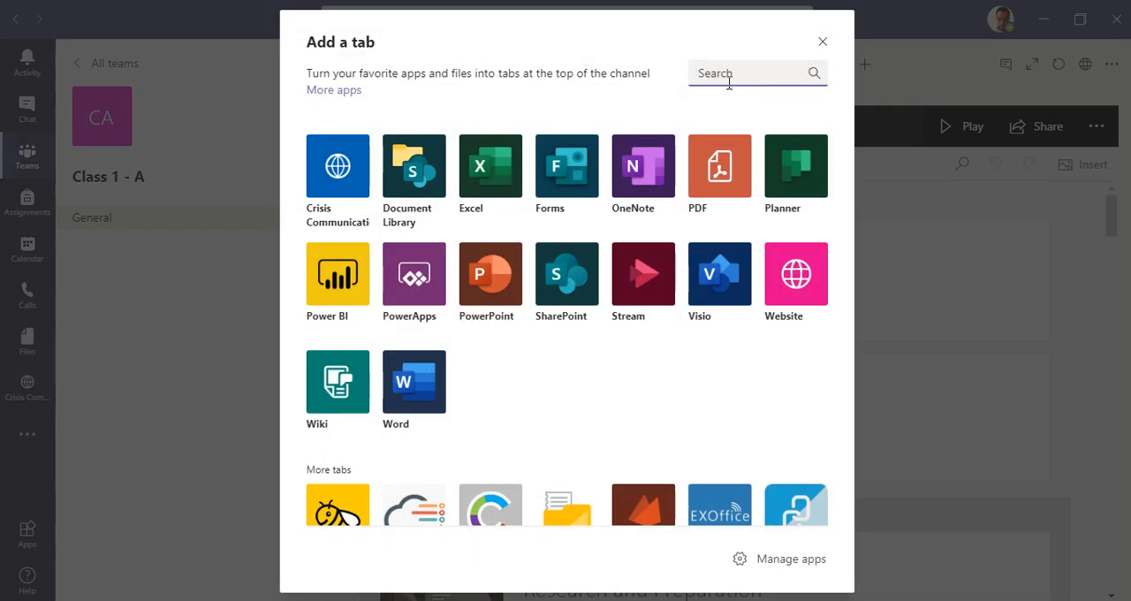
click(818, 566)
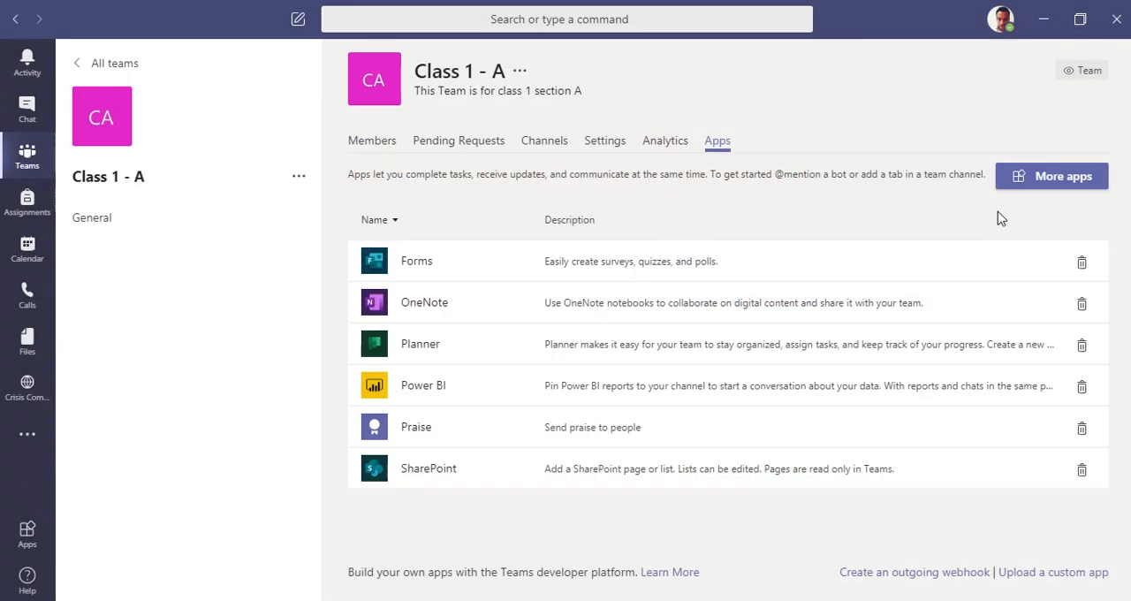
click(1016, 177)
text(sw)
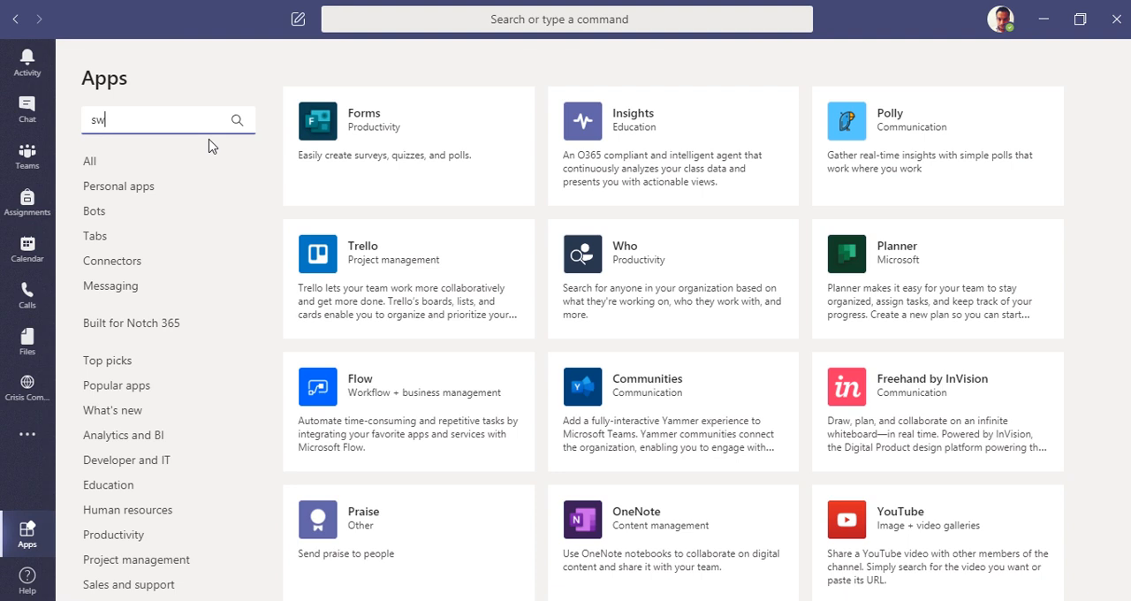
text(ay)
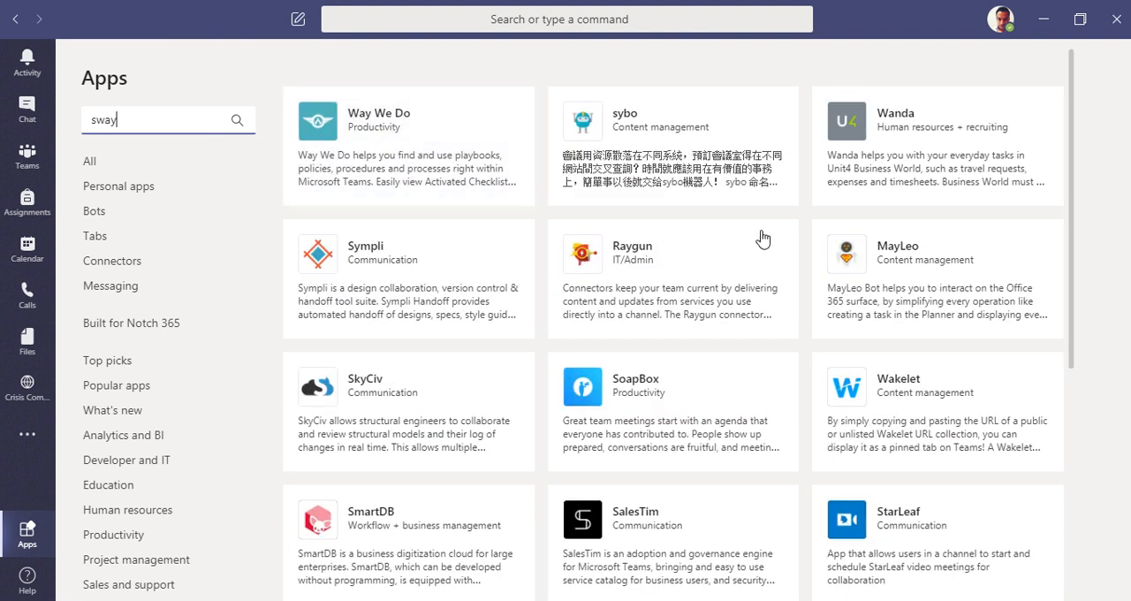
scroll(477, 335, down, 3)
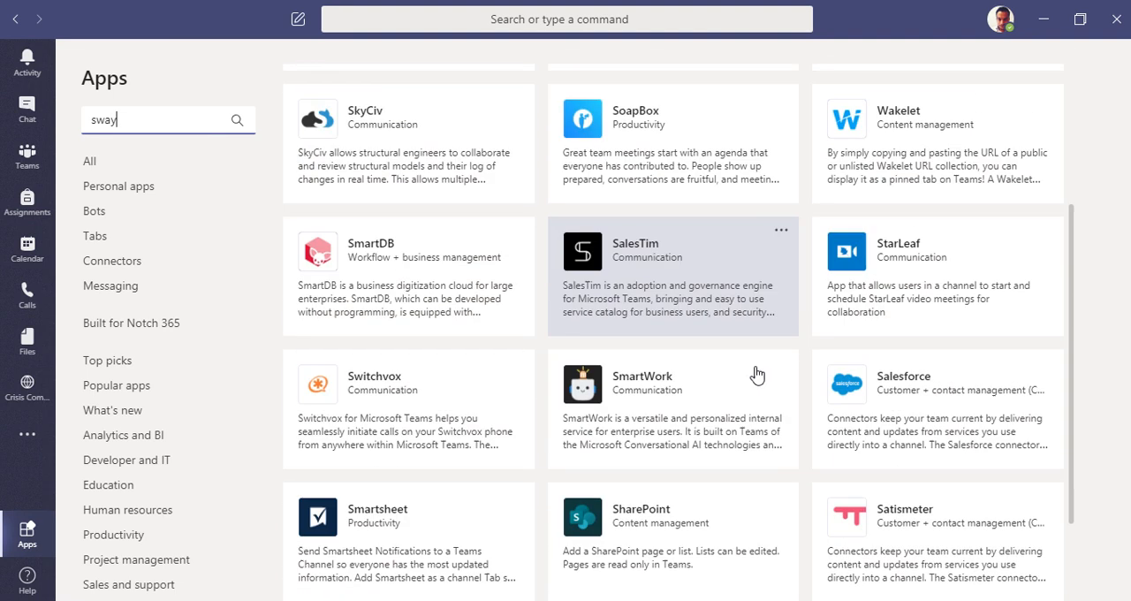
scroll(757, 376, down, 5)
scroll(706, 310, up, 10)
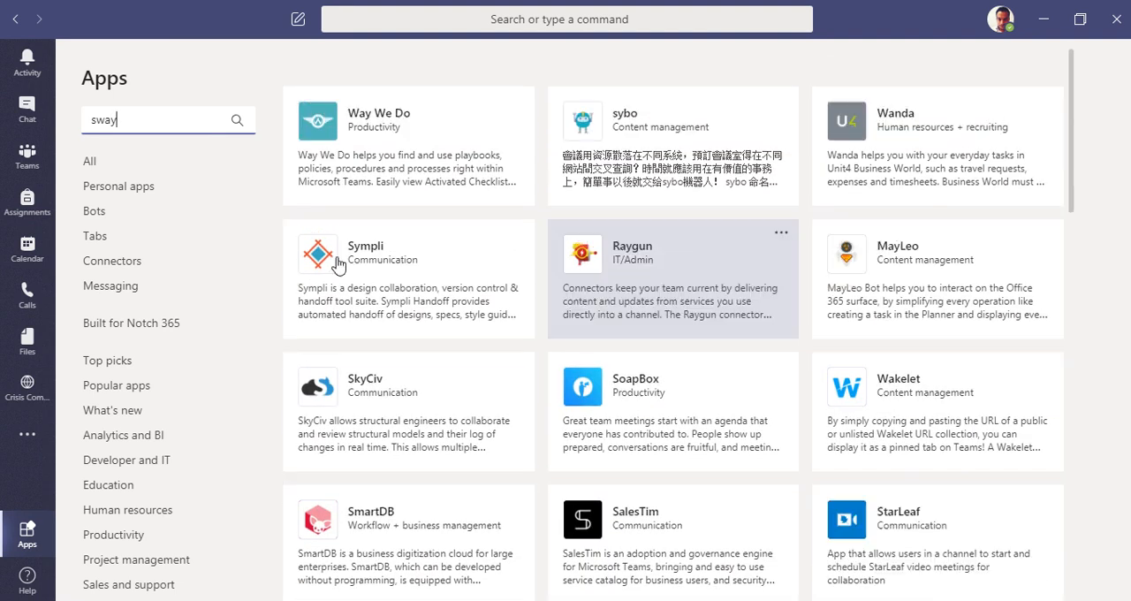
double_click(104, 119)
key(BackSpace)
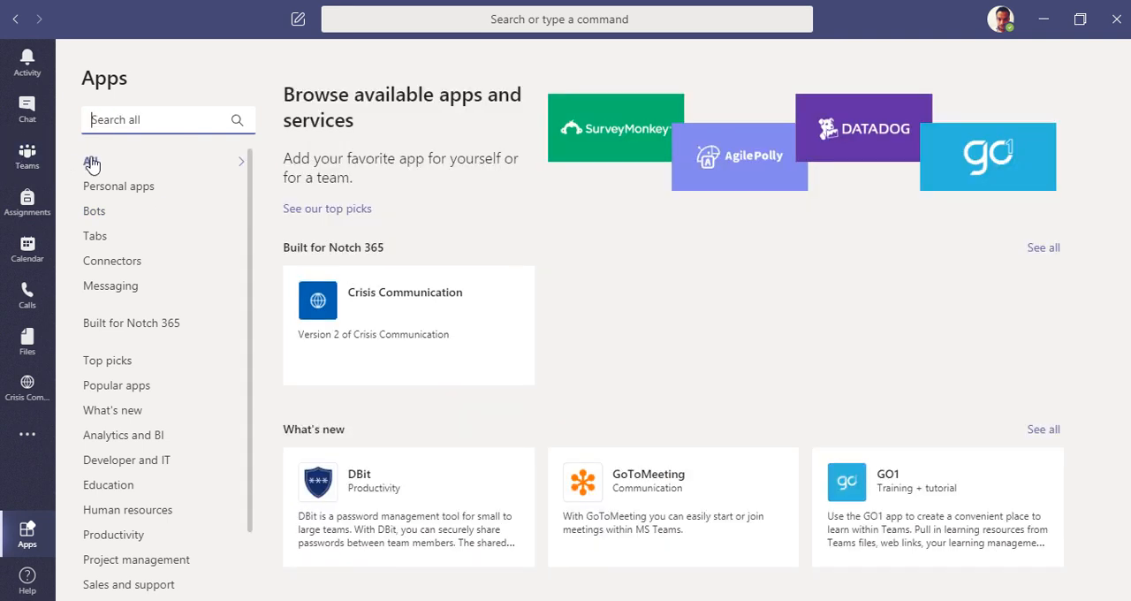
click(48, 157)
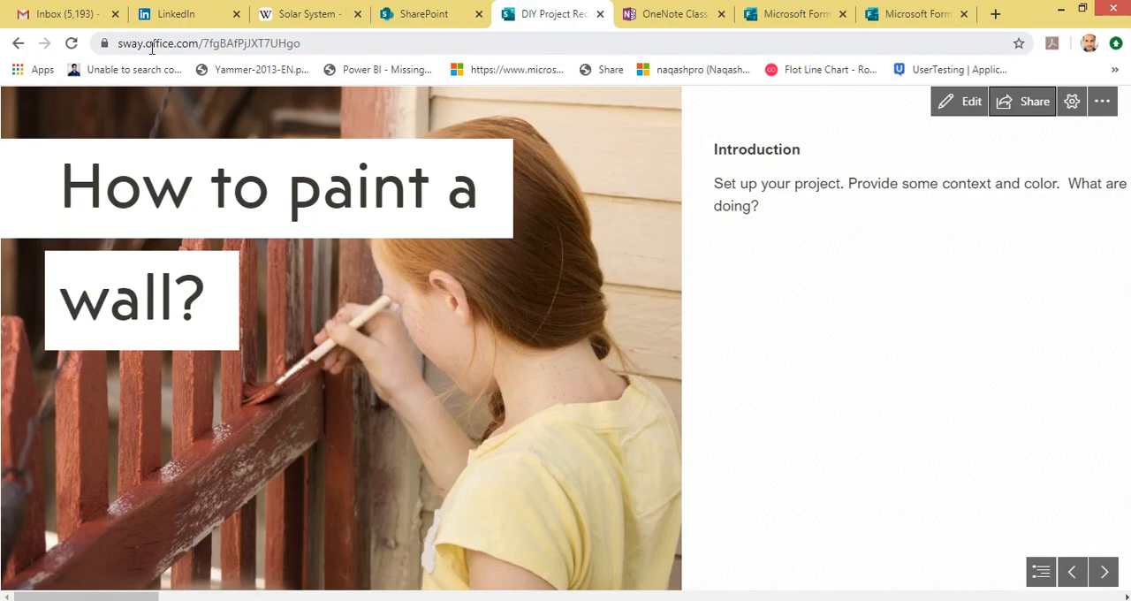
Step: Switch to the DIY project Sway in the browser and copy its view link for those in the organization
drag(199, 44, 117, 44)
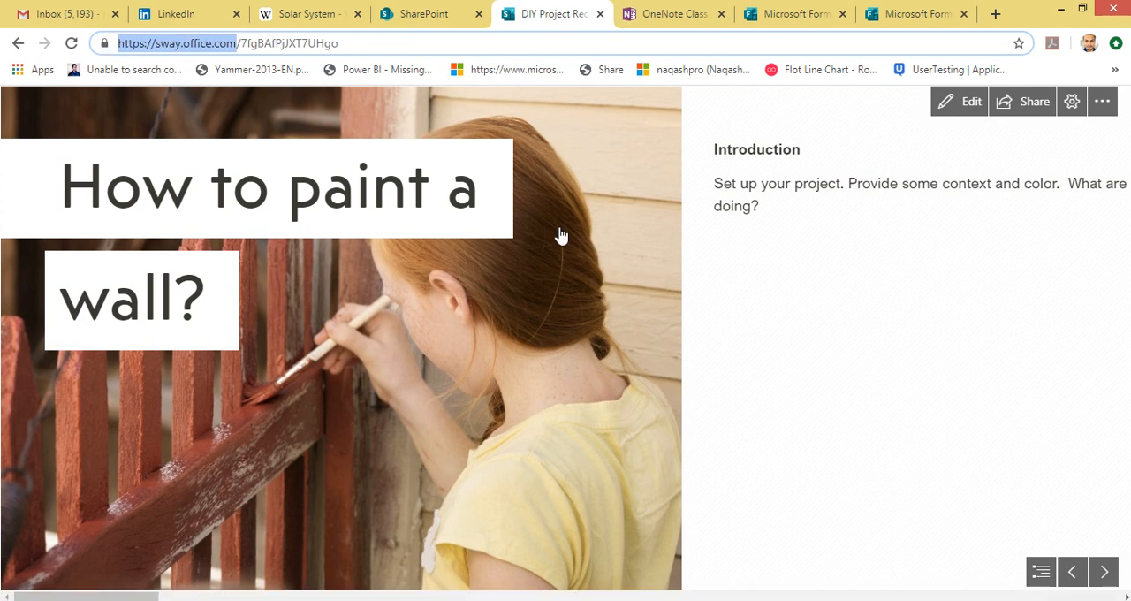
scroll(650, 400, down, 10)
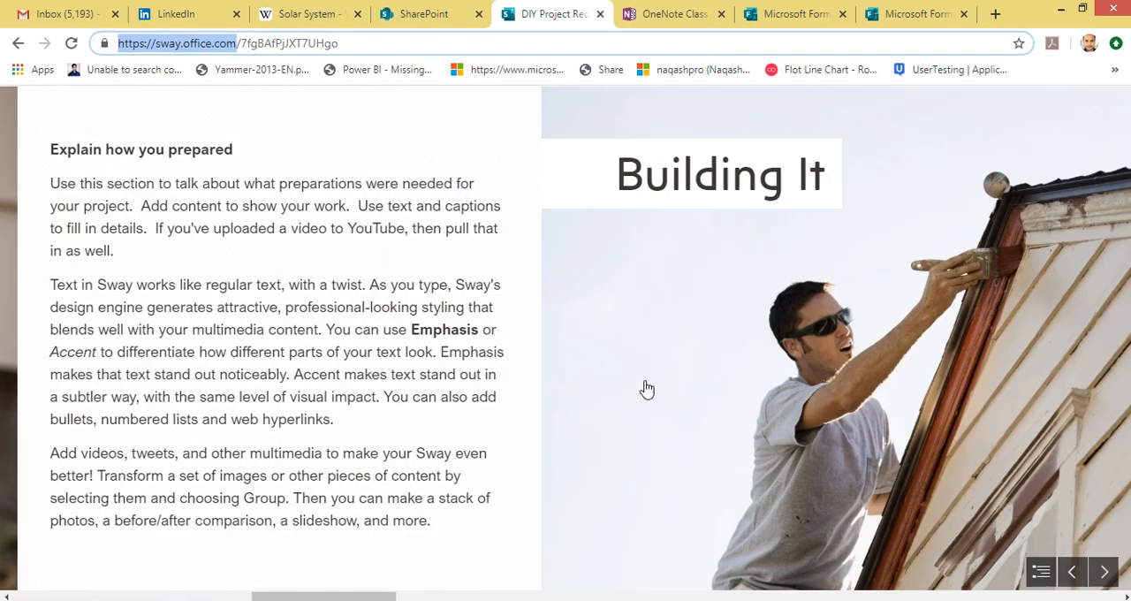
click(1071, 100)
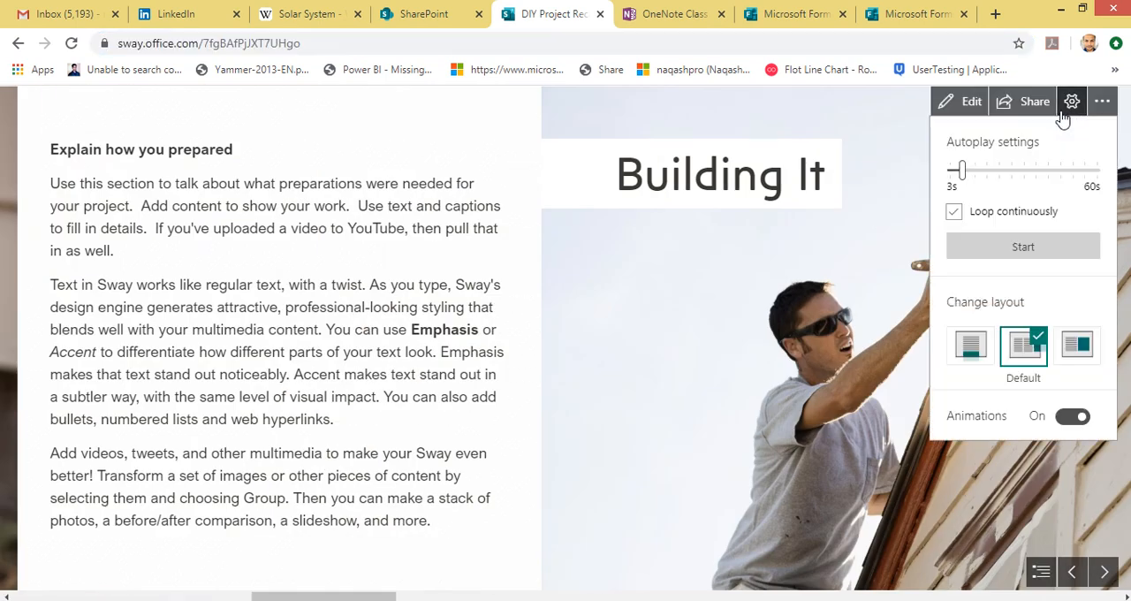
click(1023, 103)
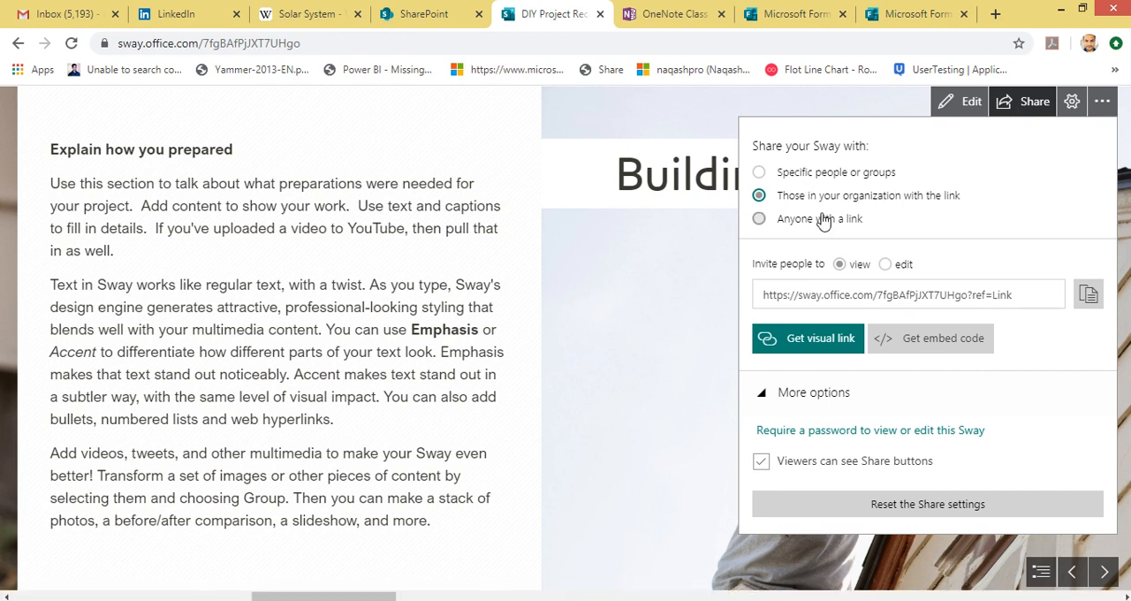
click(798, 300)
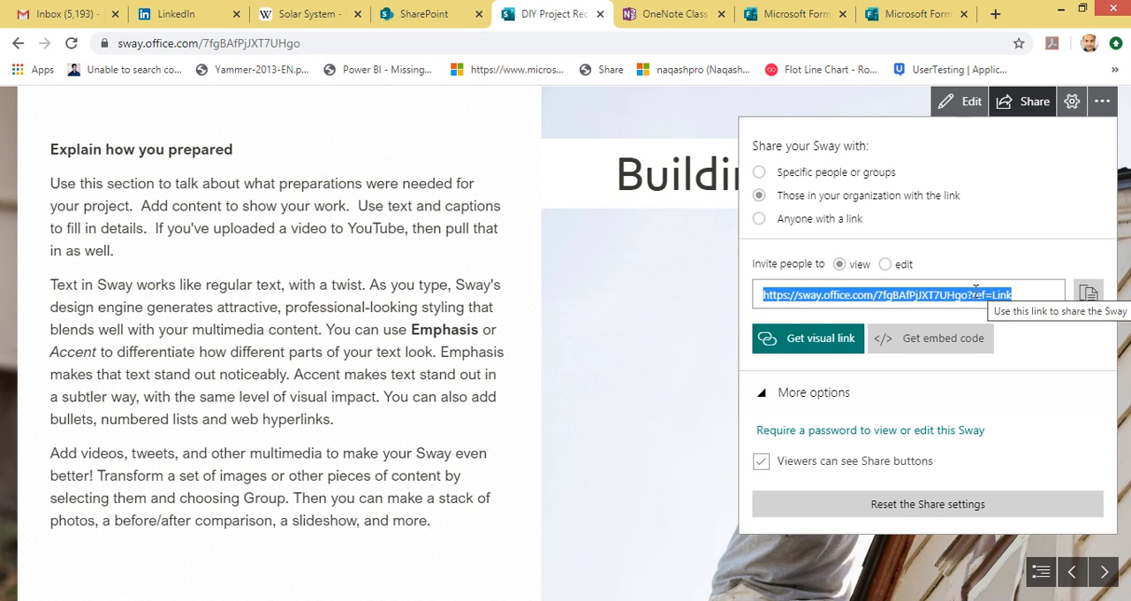
click(1083, 302)
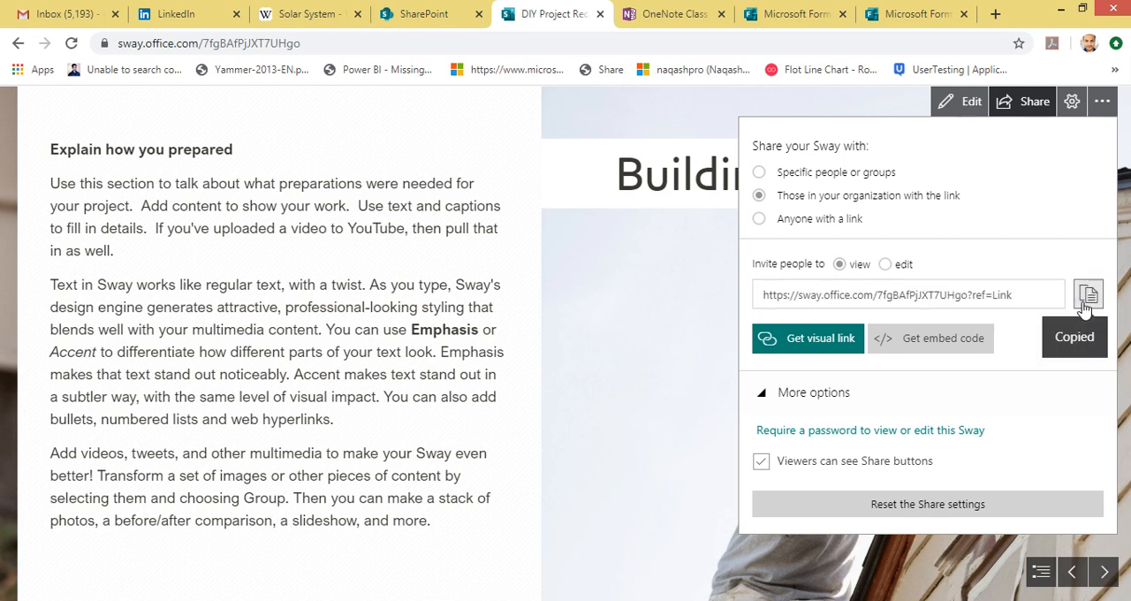
Step: In Teams, fill in a new Website tab named Sway with the copied link, and discard it without saving
click(273, 599)
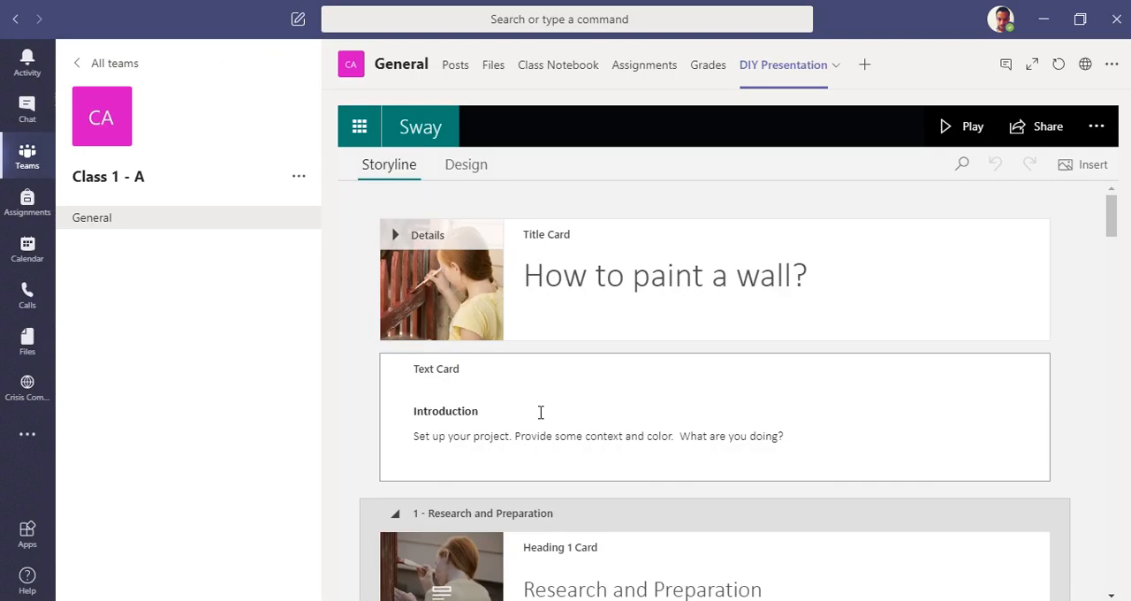
click(864, 71)
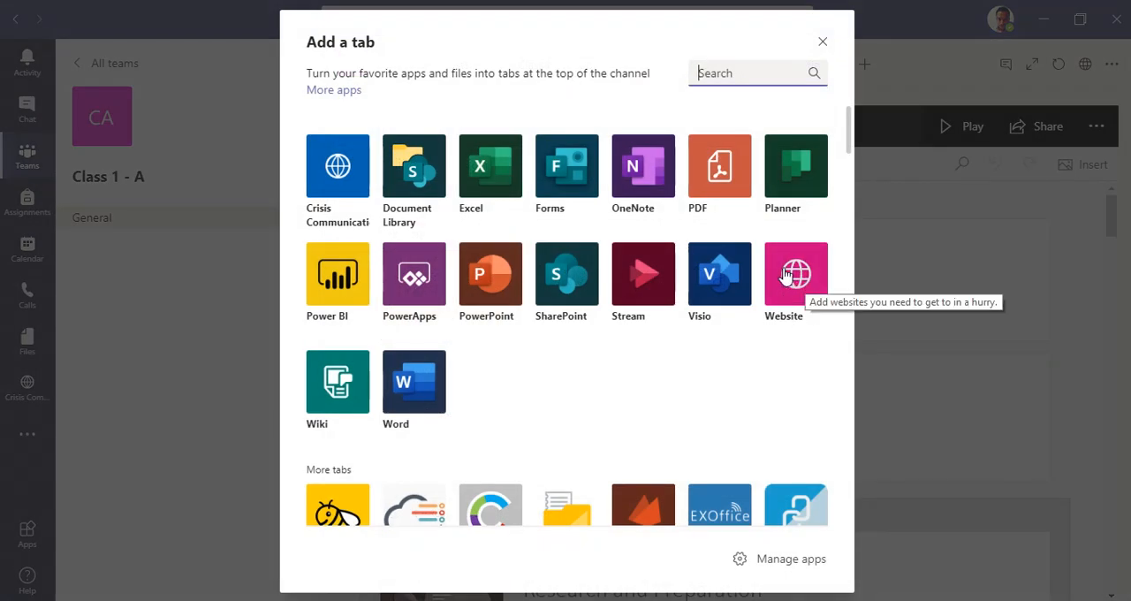
click(786, 275)
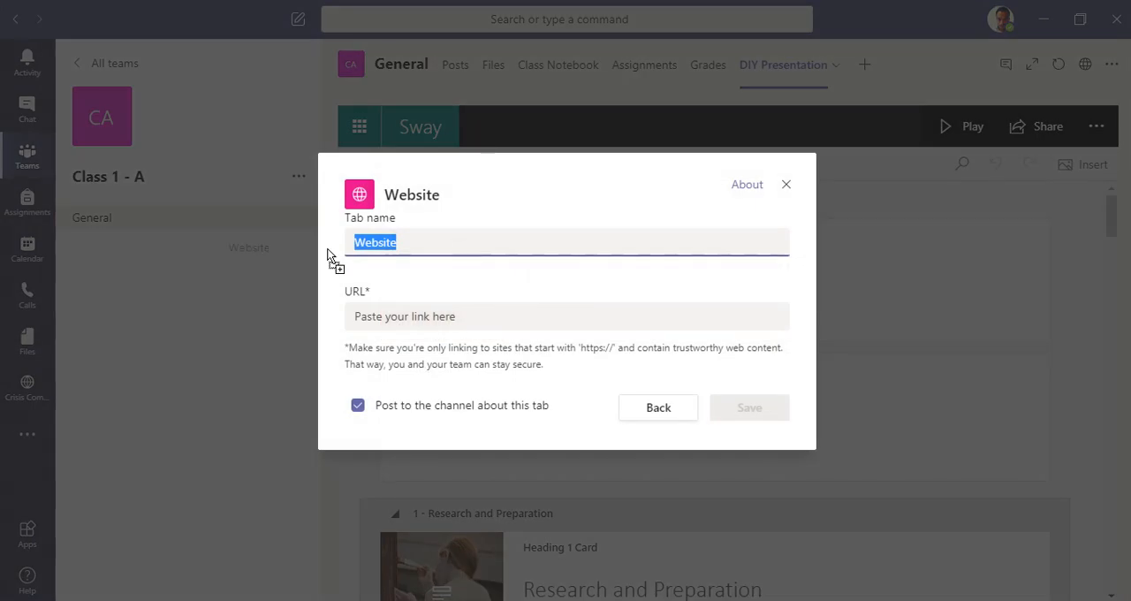
key(BackSpace)
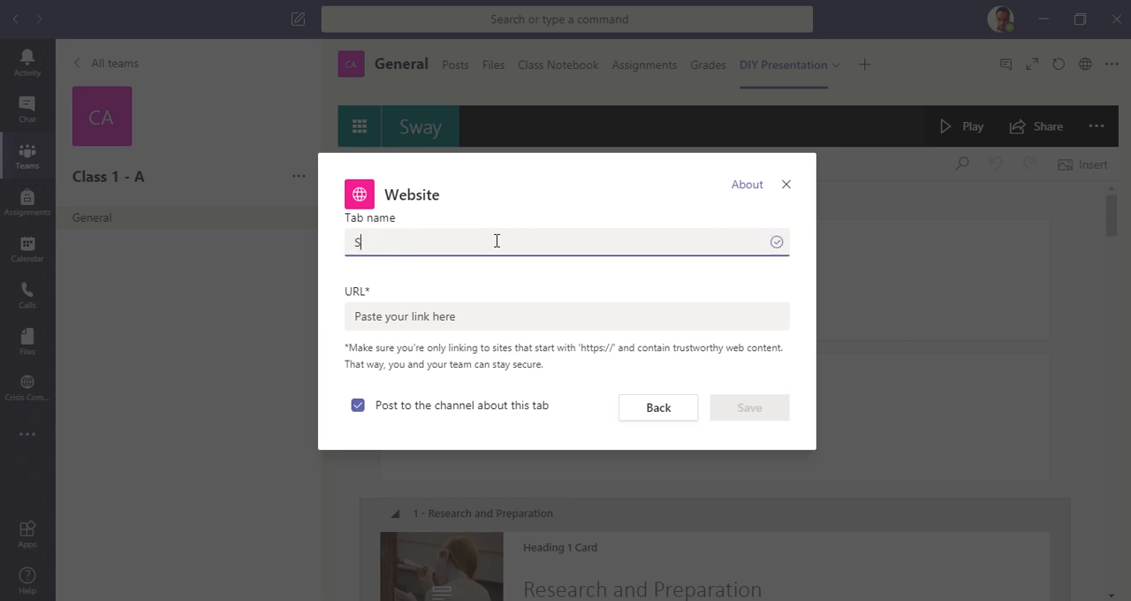
click(513, 318)
key(ctrl+v)
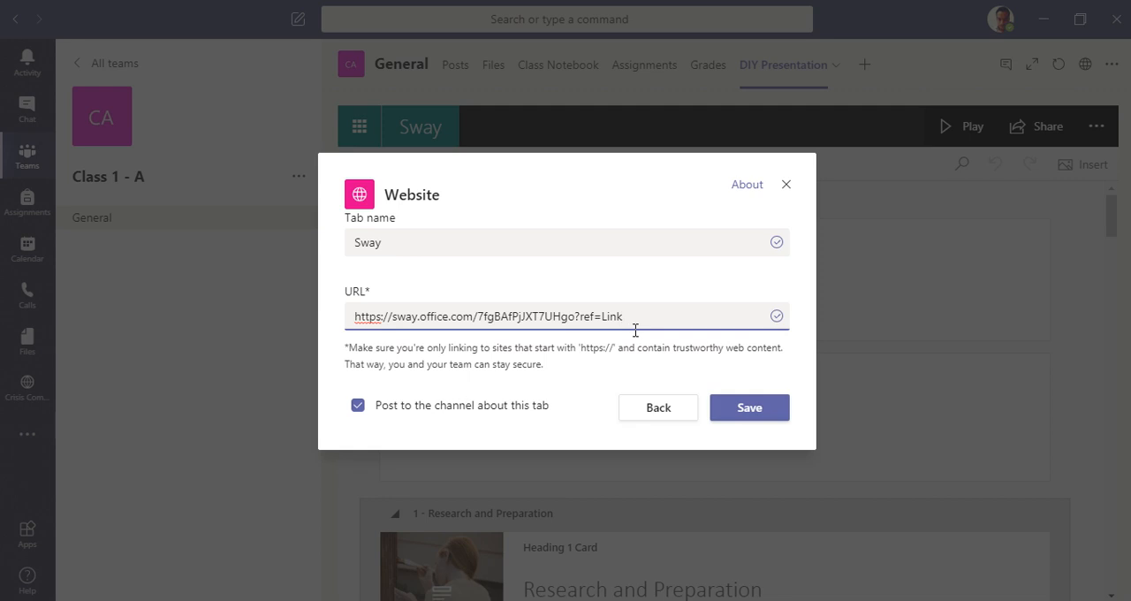
click(647, 414)
click(823, 42)
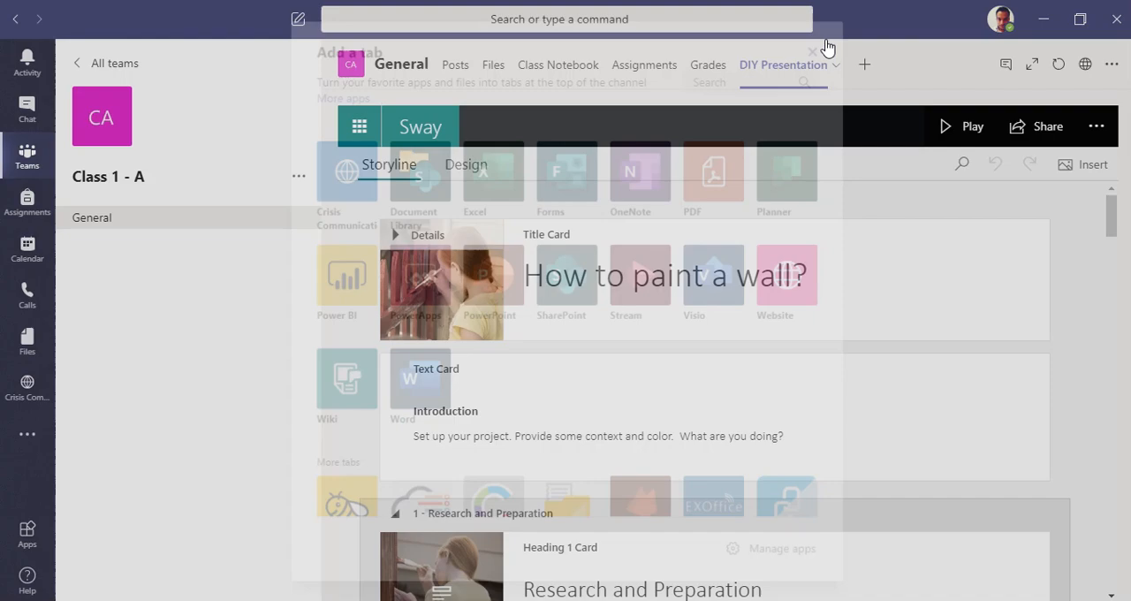
Step: Review the Sway storyline in the DIY Presentation tab and play it through to the photo stack in the conclusion
scroll(719, 398, down, 15)
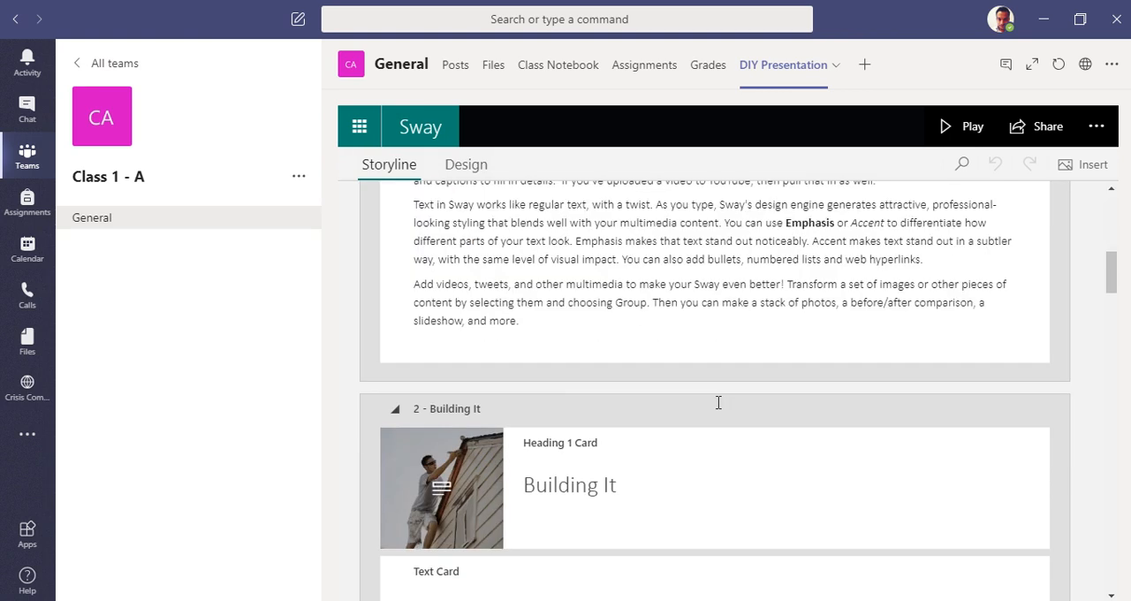
scroll(726, 402, down, 5)
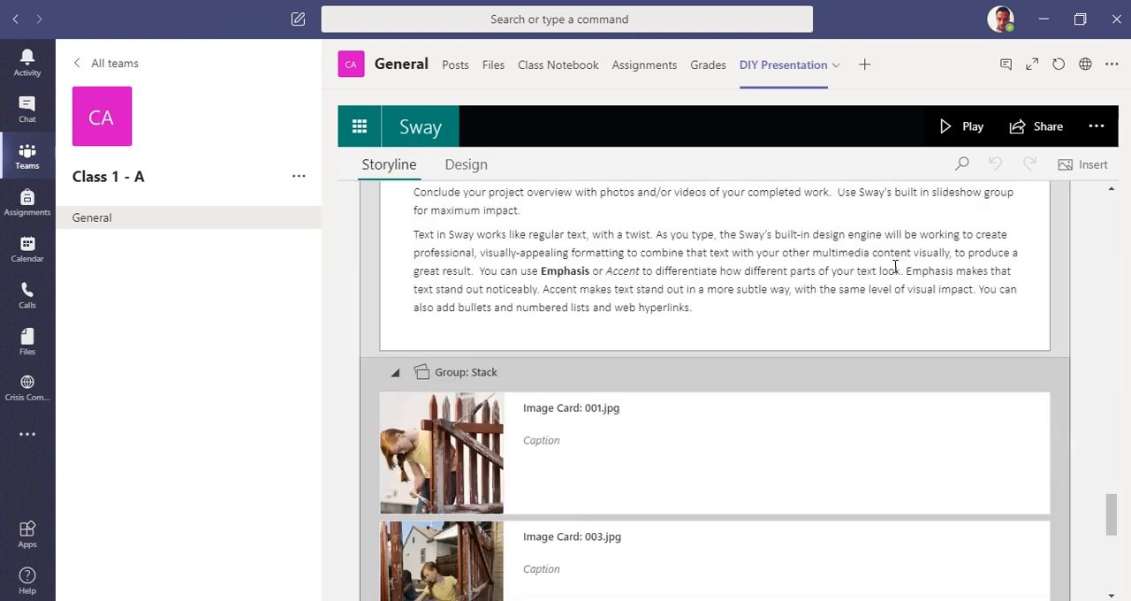
click(971, 127)
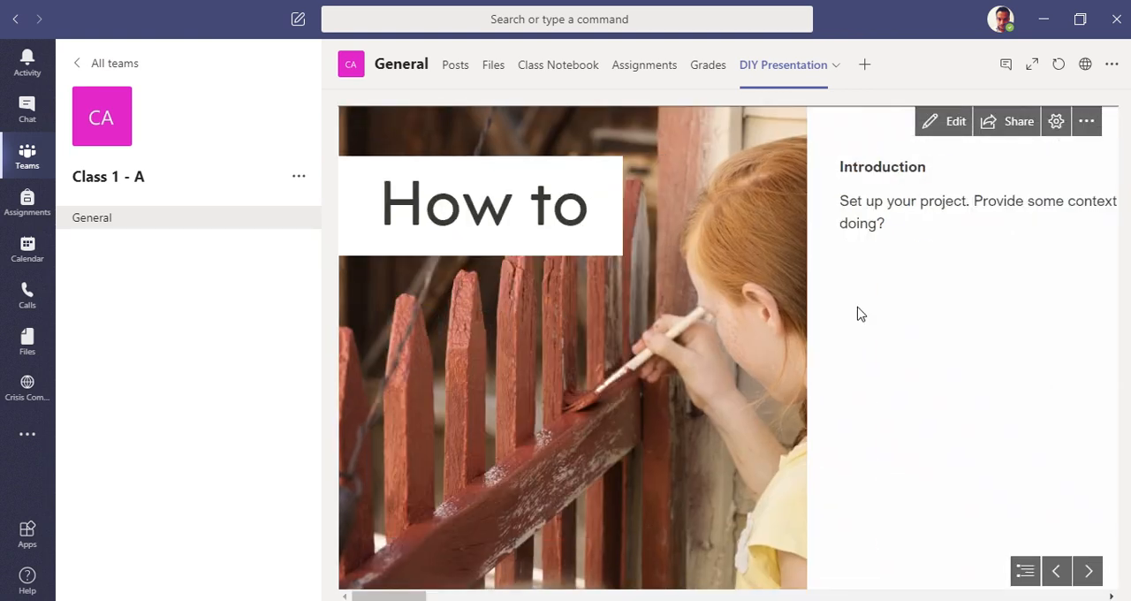
click(1089, 572)
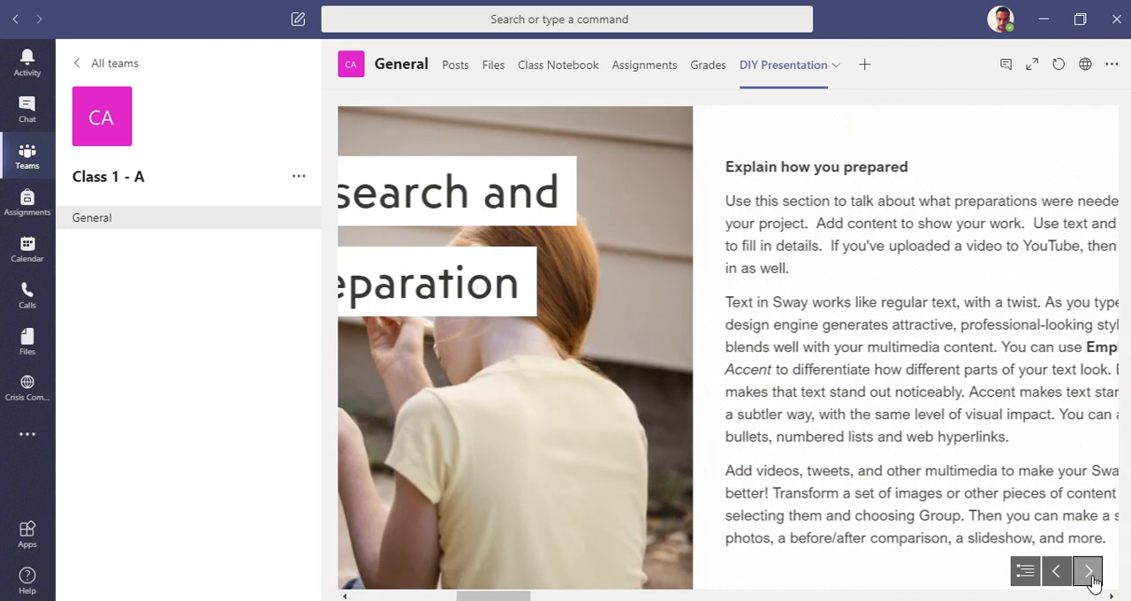
click(1089, 572)
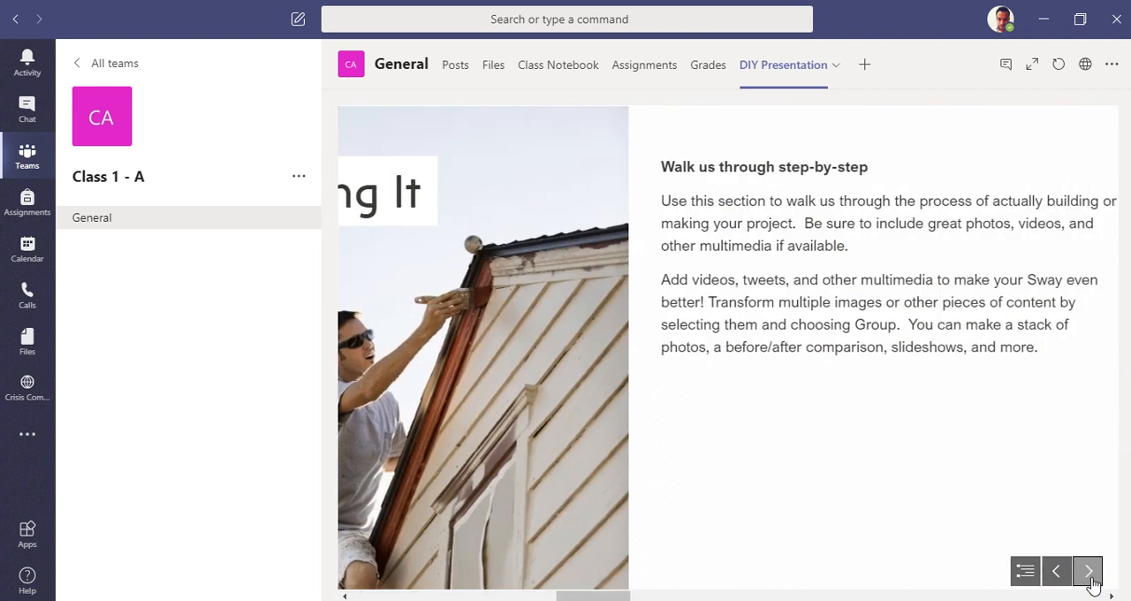
click(1090, 574)
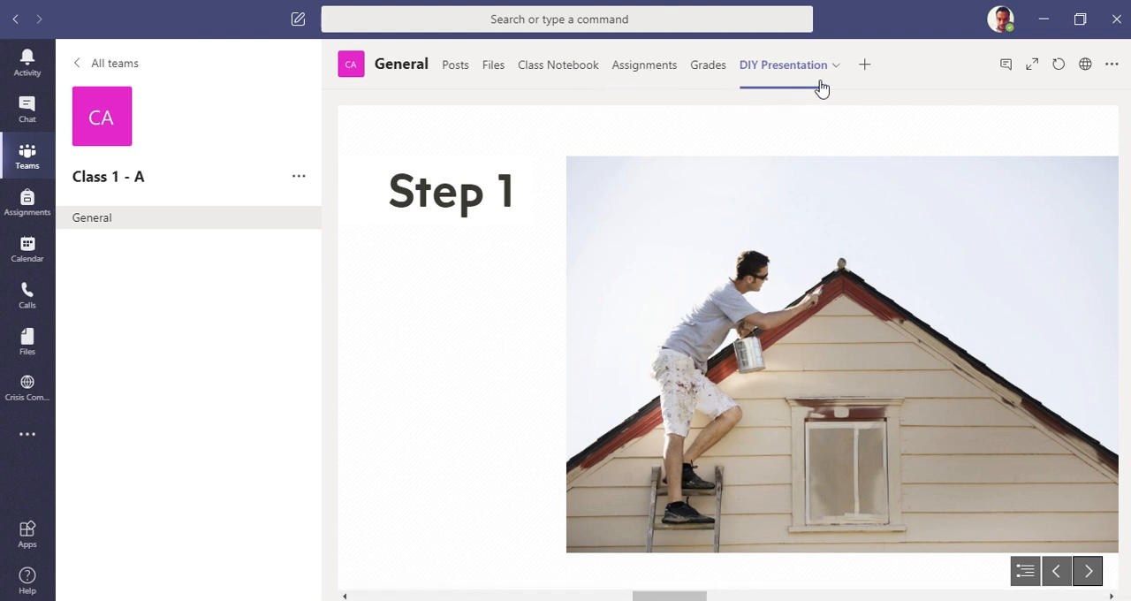
click(1092, 573)
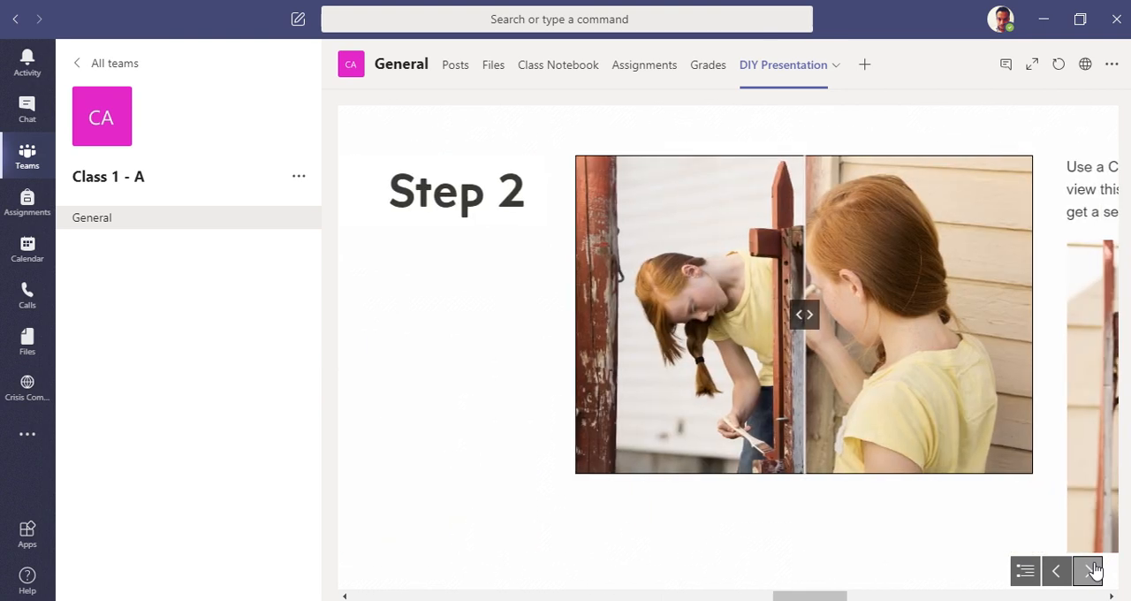
click(1092, 570)
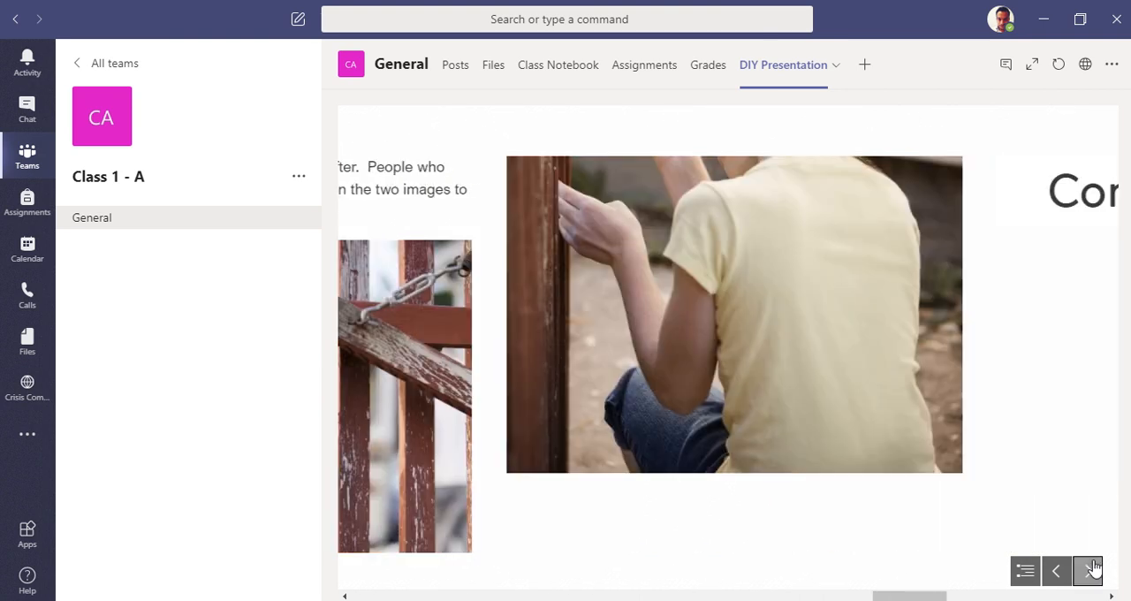
click(1091, 569)
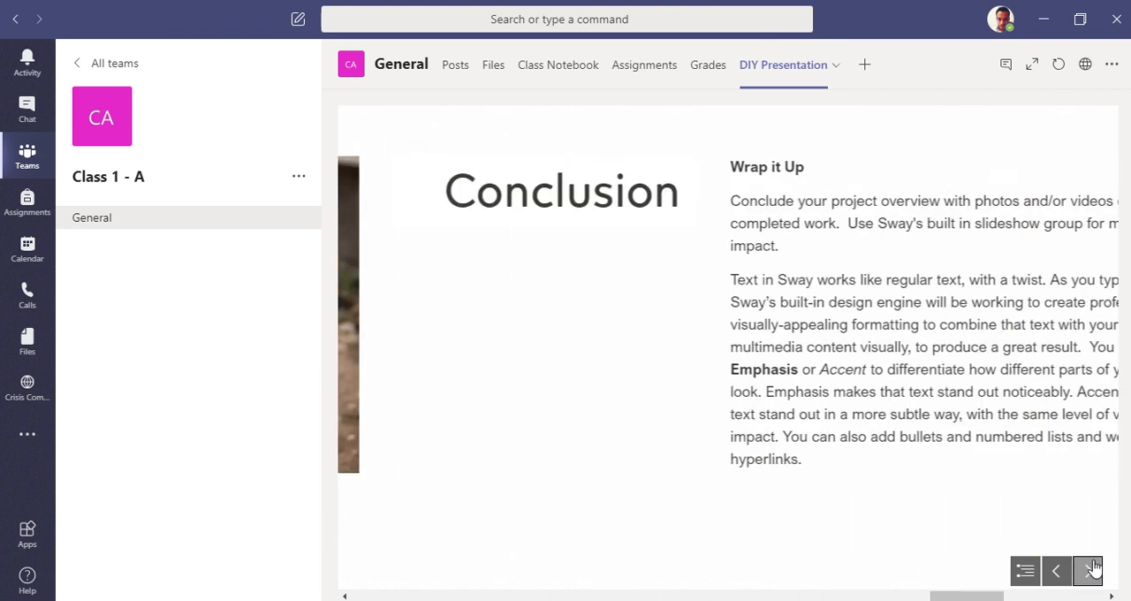
click(1089, 569)
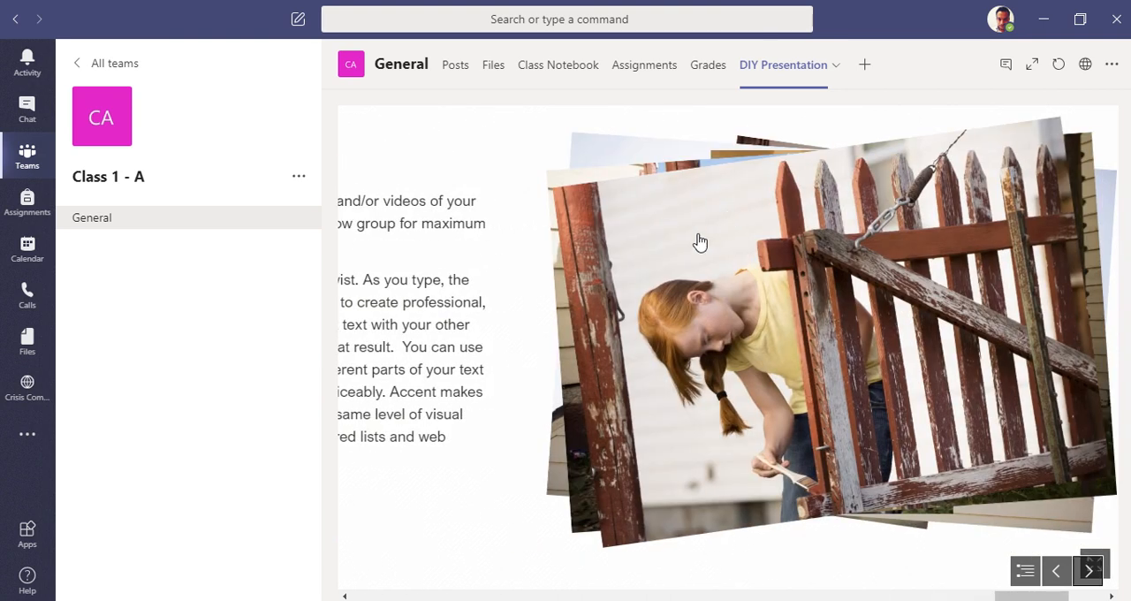